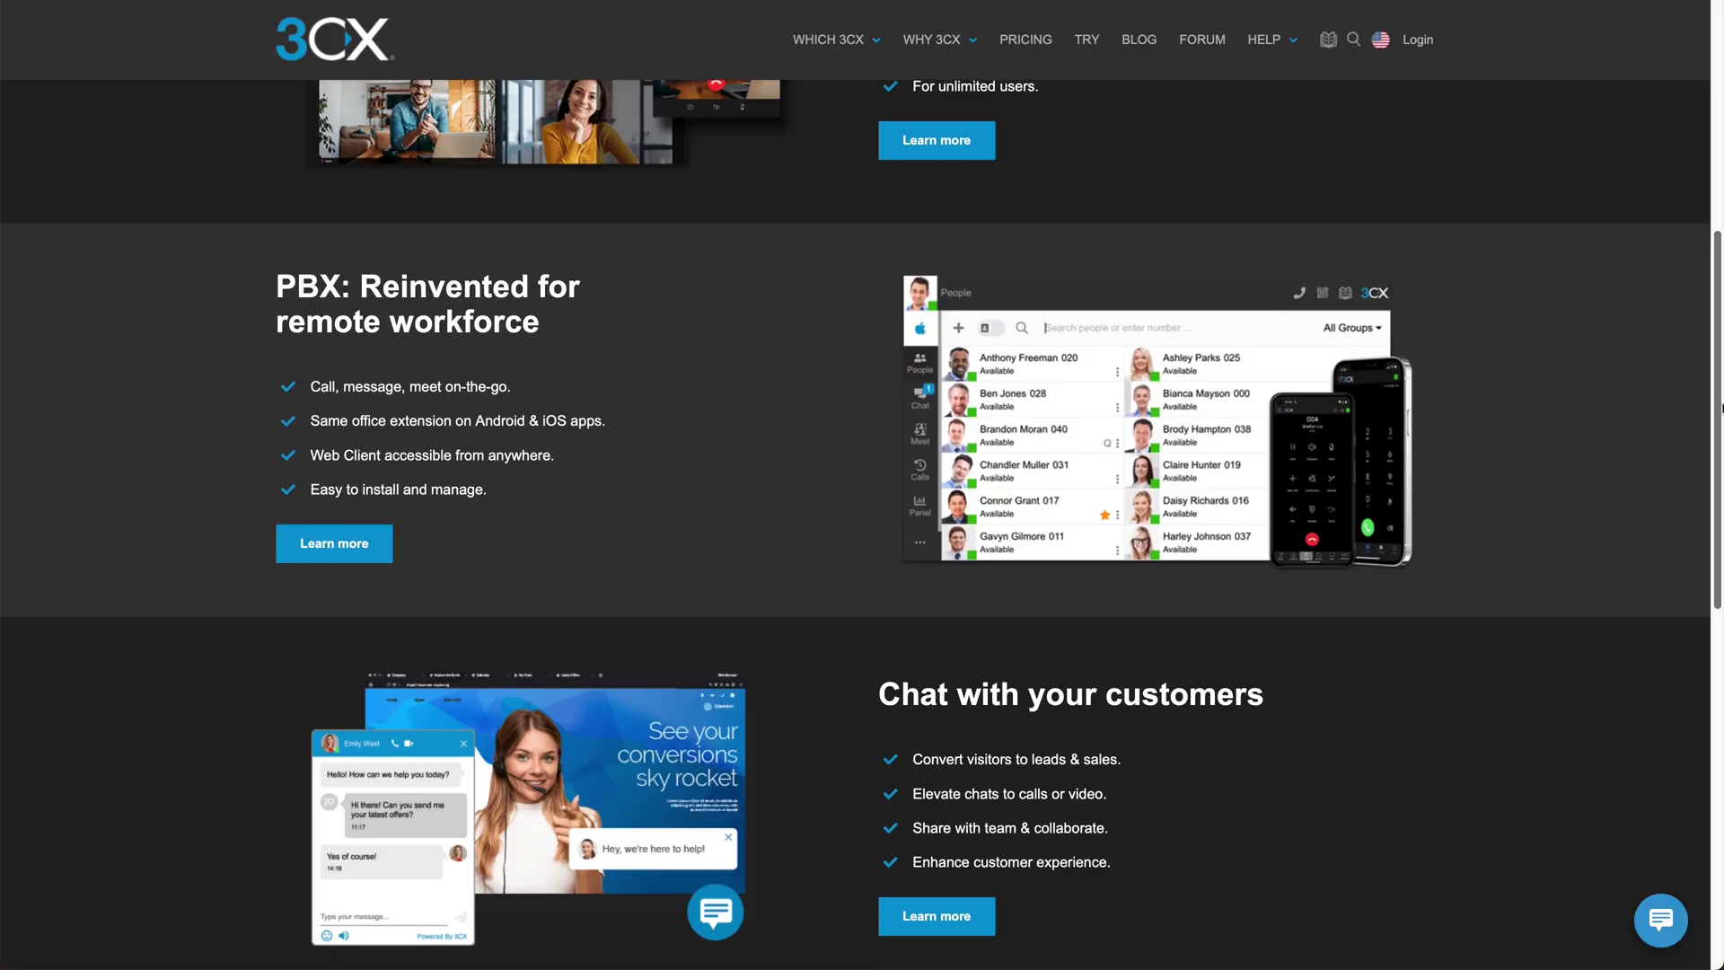
Scroll the 3CX homepage down to the 'Get 3CX - Absolutely Free!' section and customer logos.
scroll(1697, 476, down, 2)
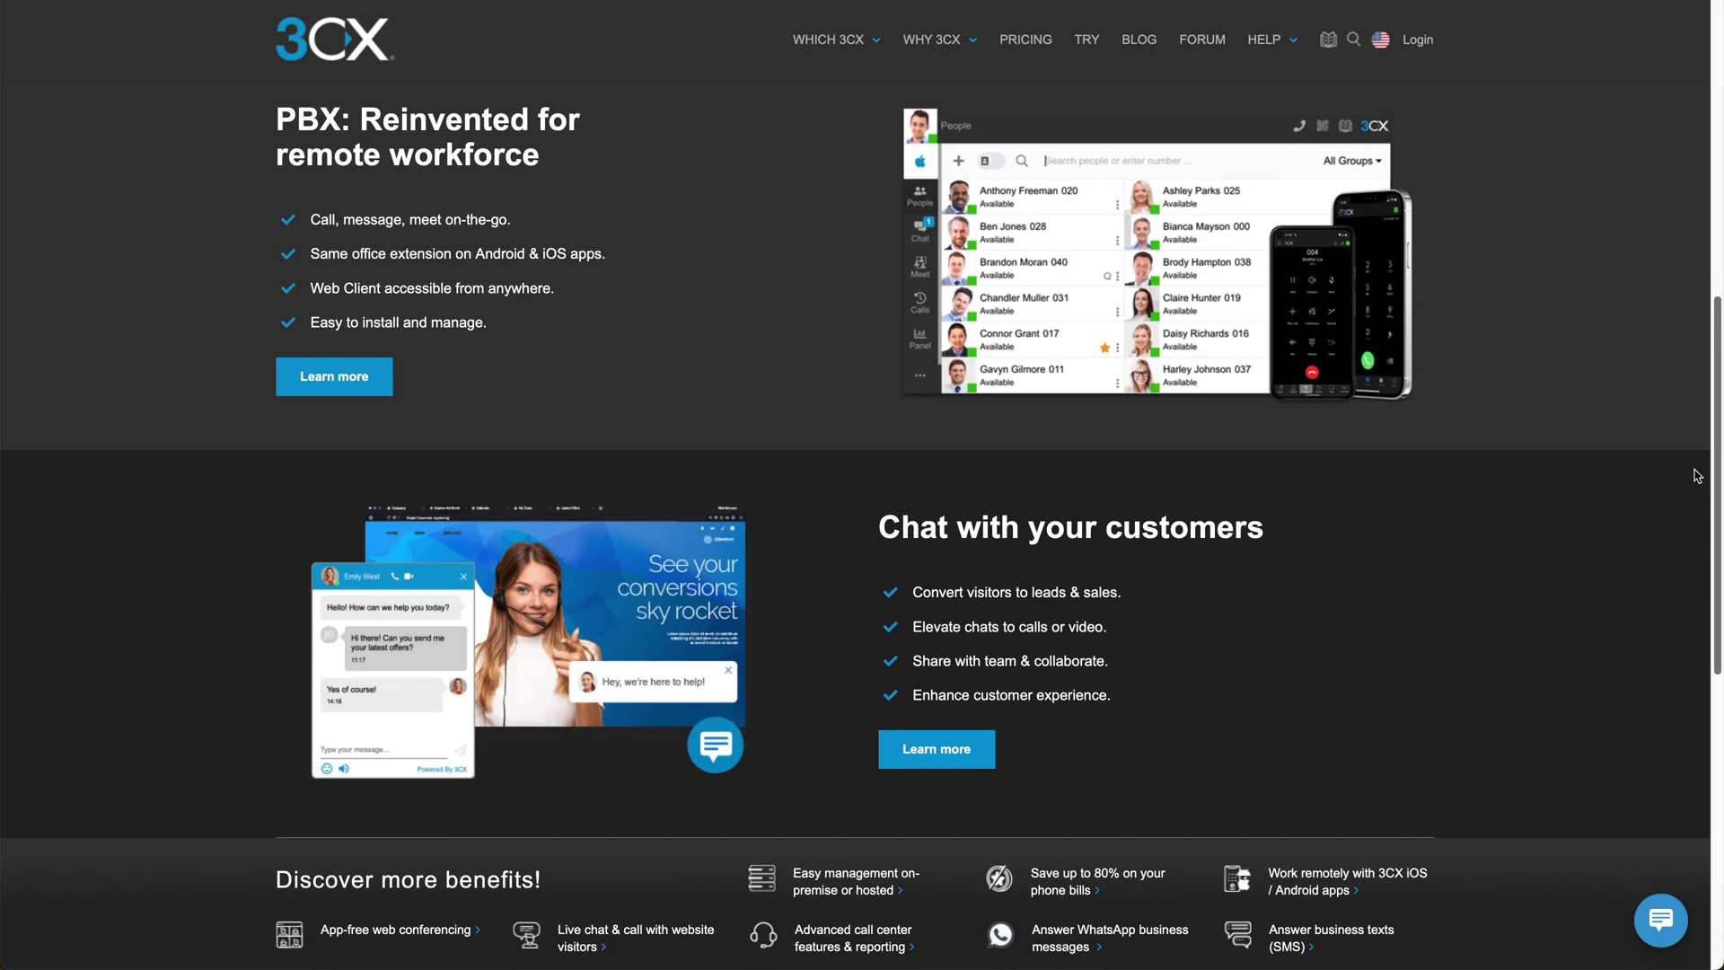
scroll(1698, 476, down, 2)
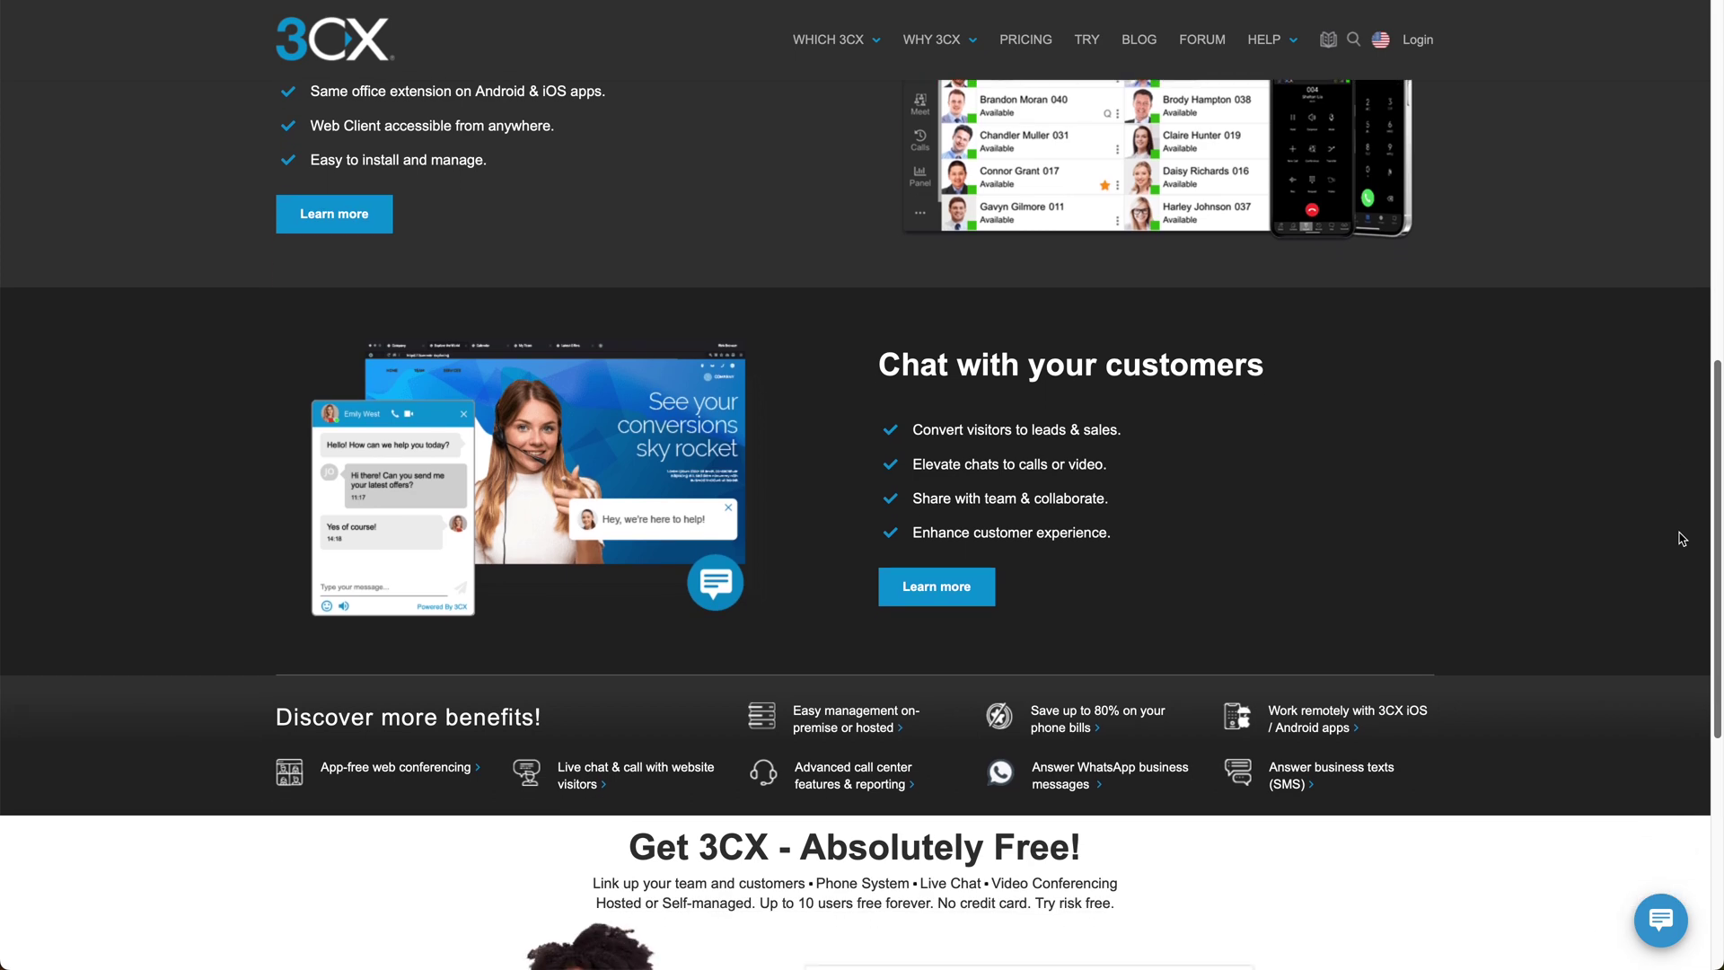
scroll(1683, 539, down, 2)
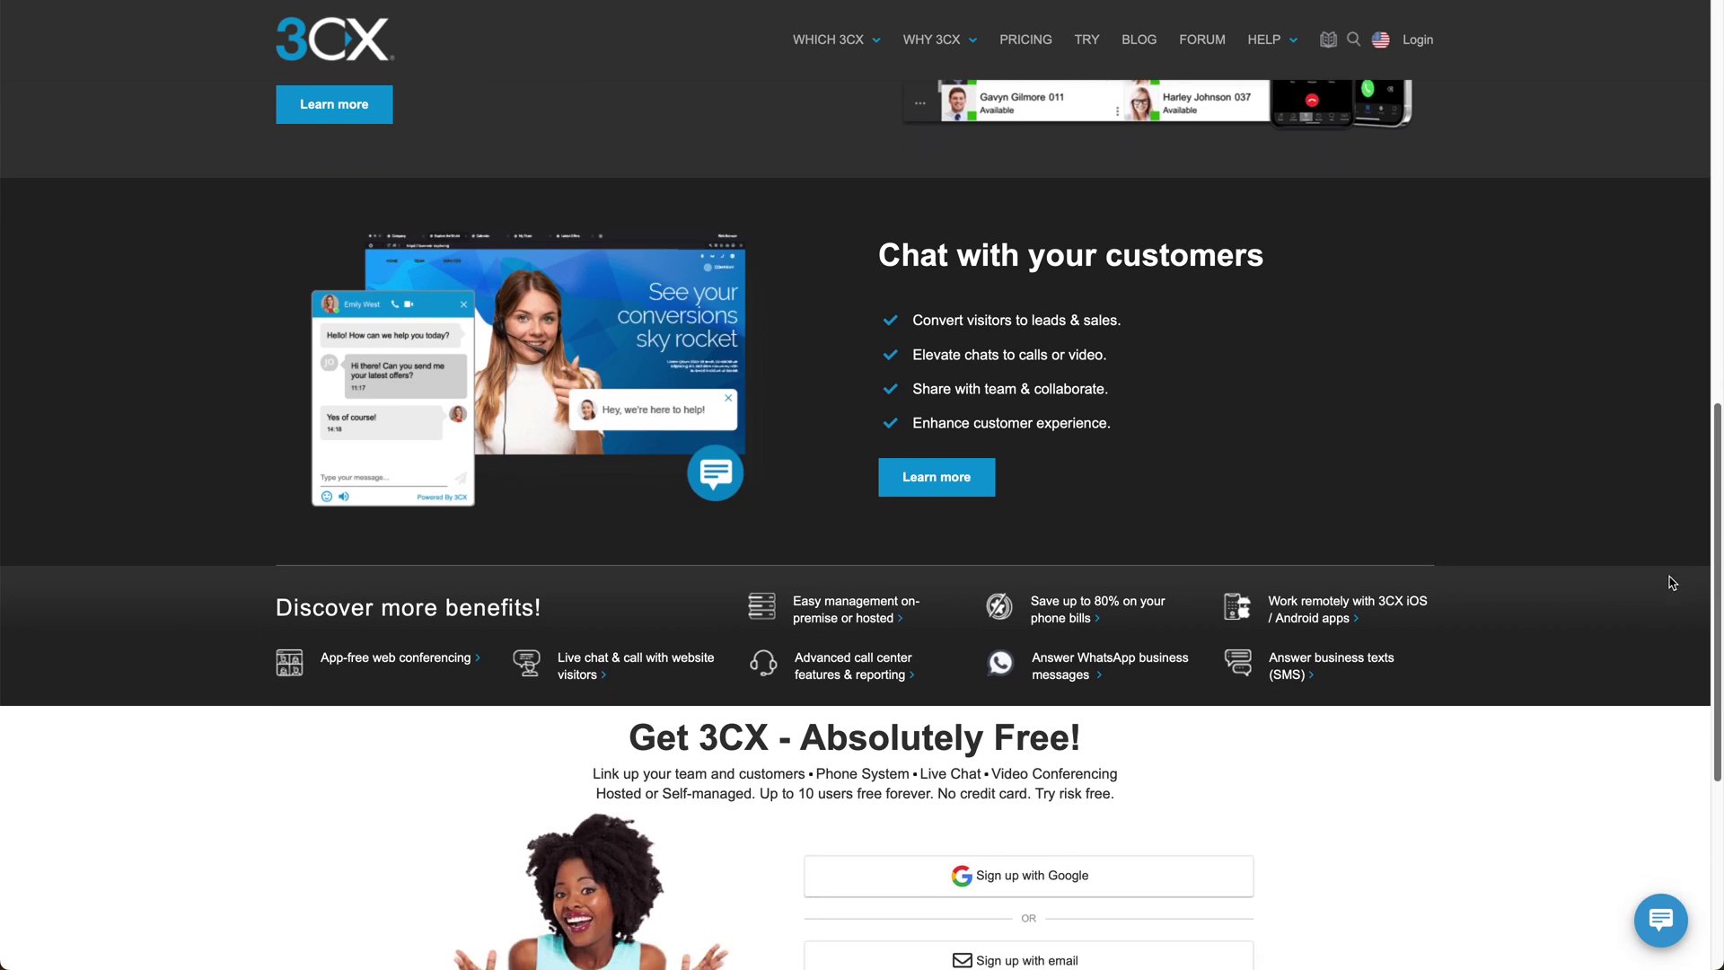
scroll(1672, 584, down, 1)
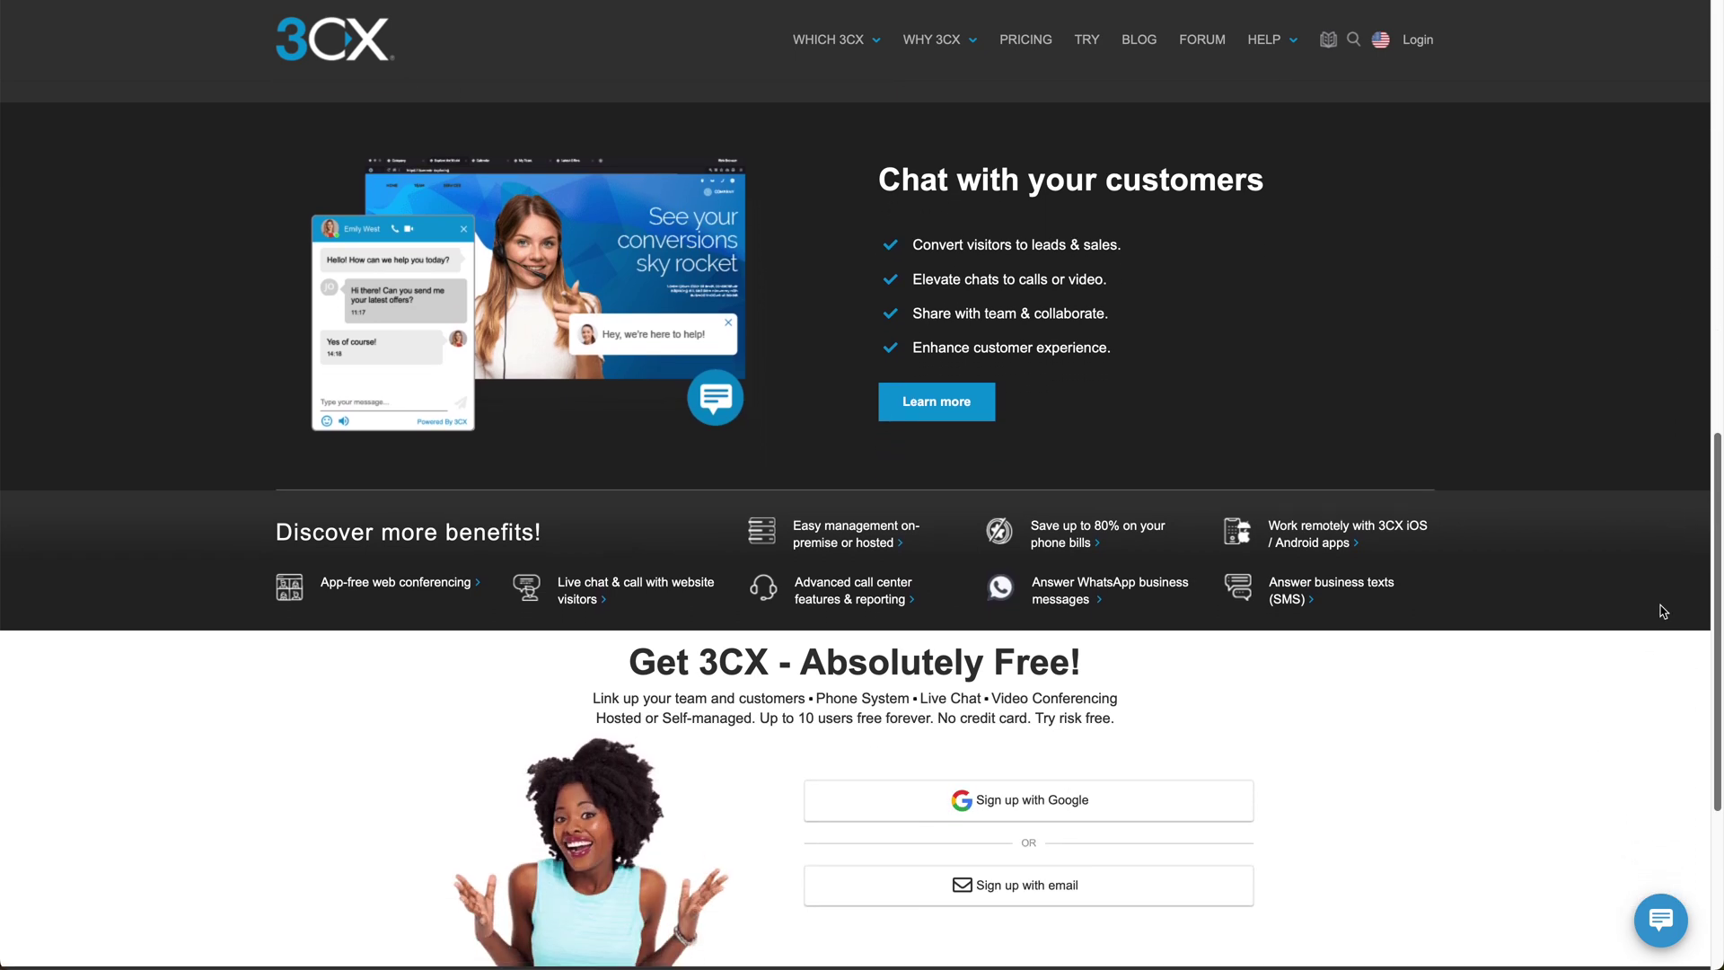
scroll(1662, 613, down, 1)
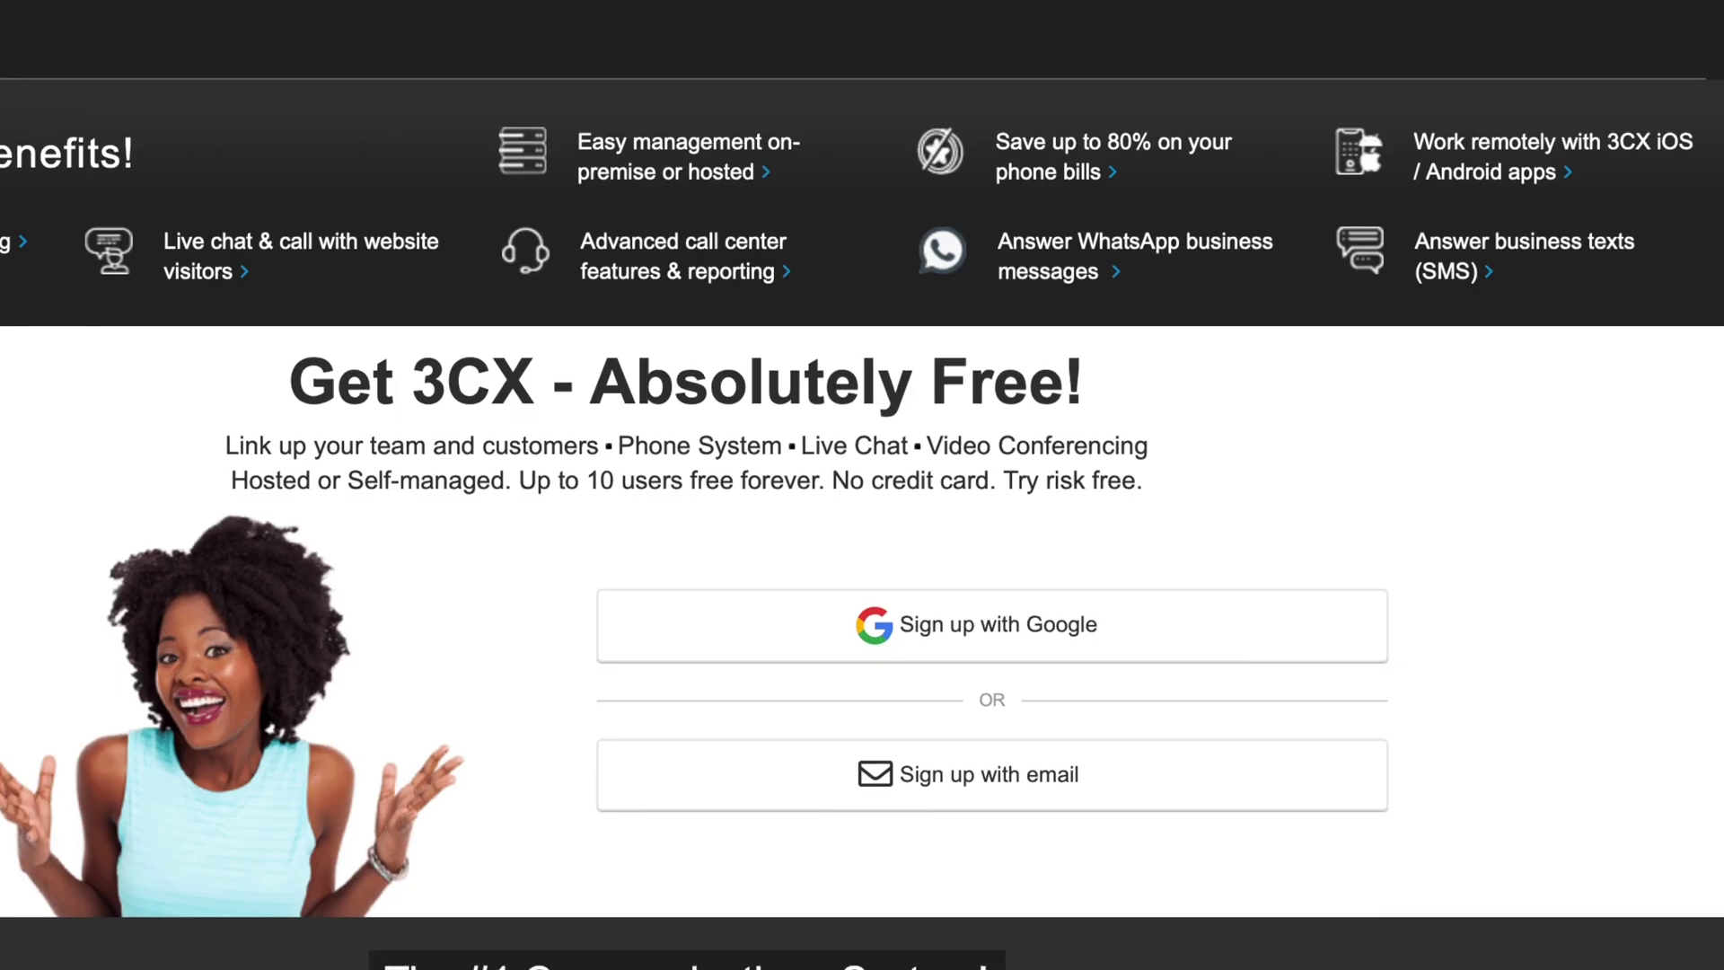
scroll(1660, 617, down, 4)
scroll(862, 485, down, 1)
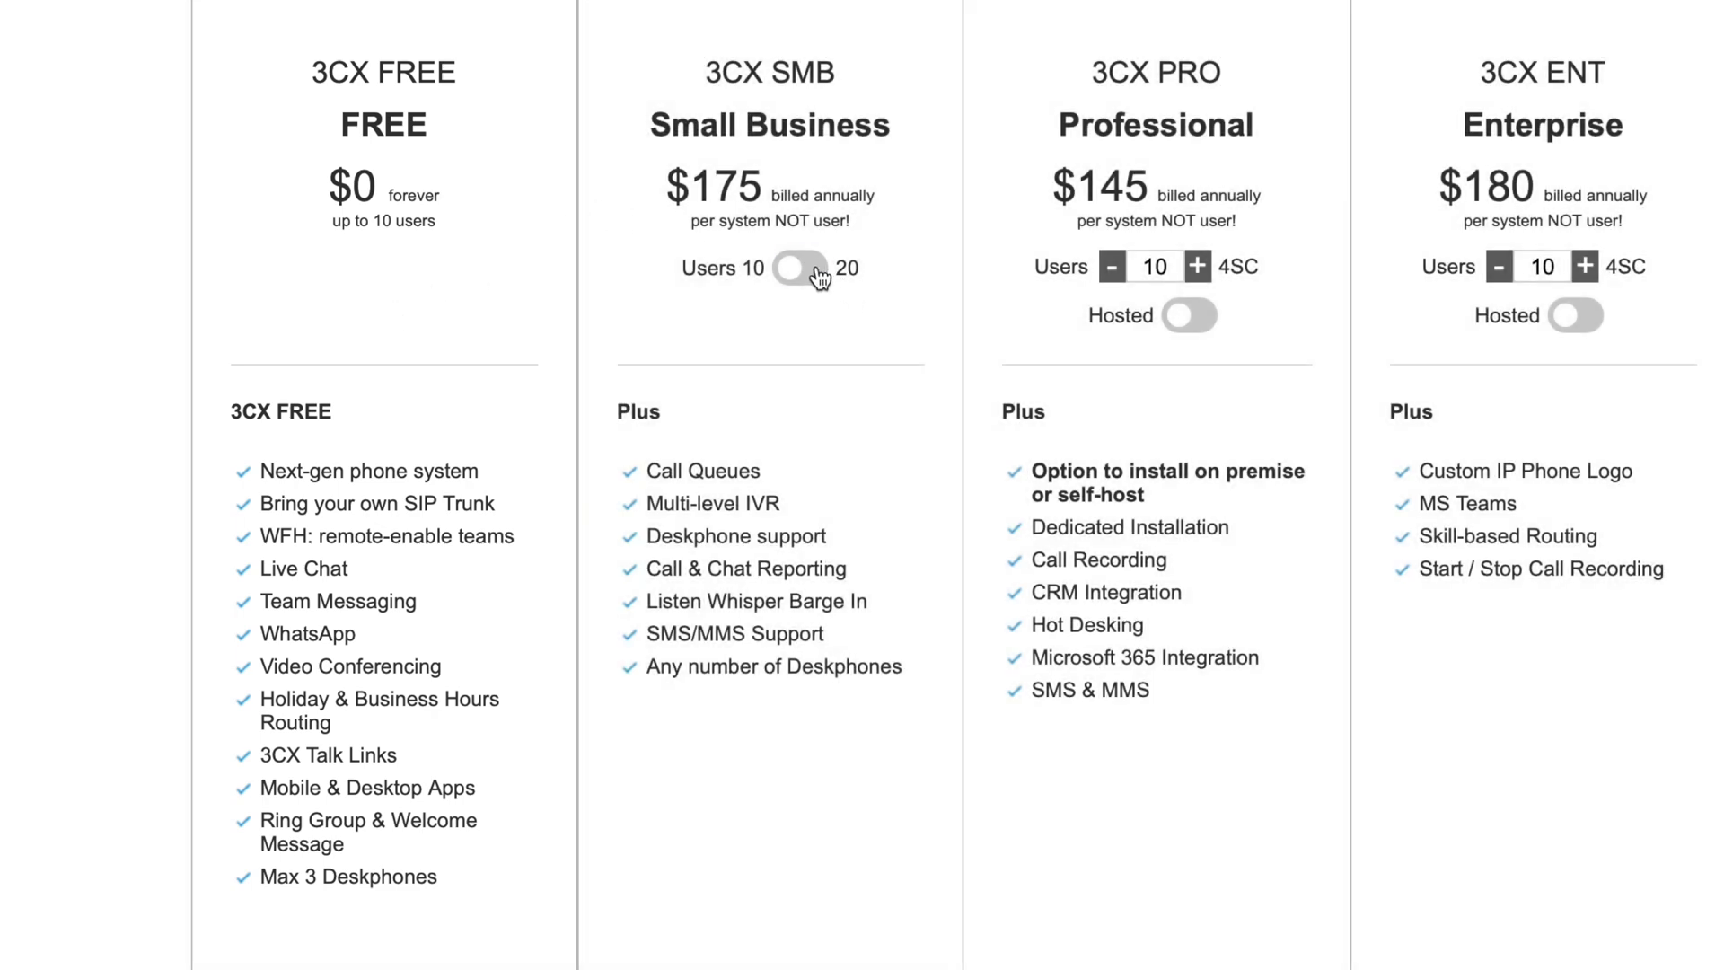
Switch the SMB plan from 10 to 20 users to show its $275 annual price.
click(825, 282)
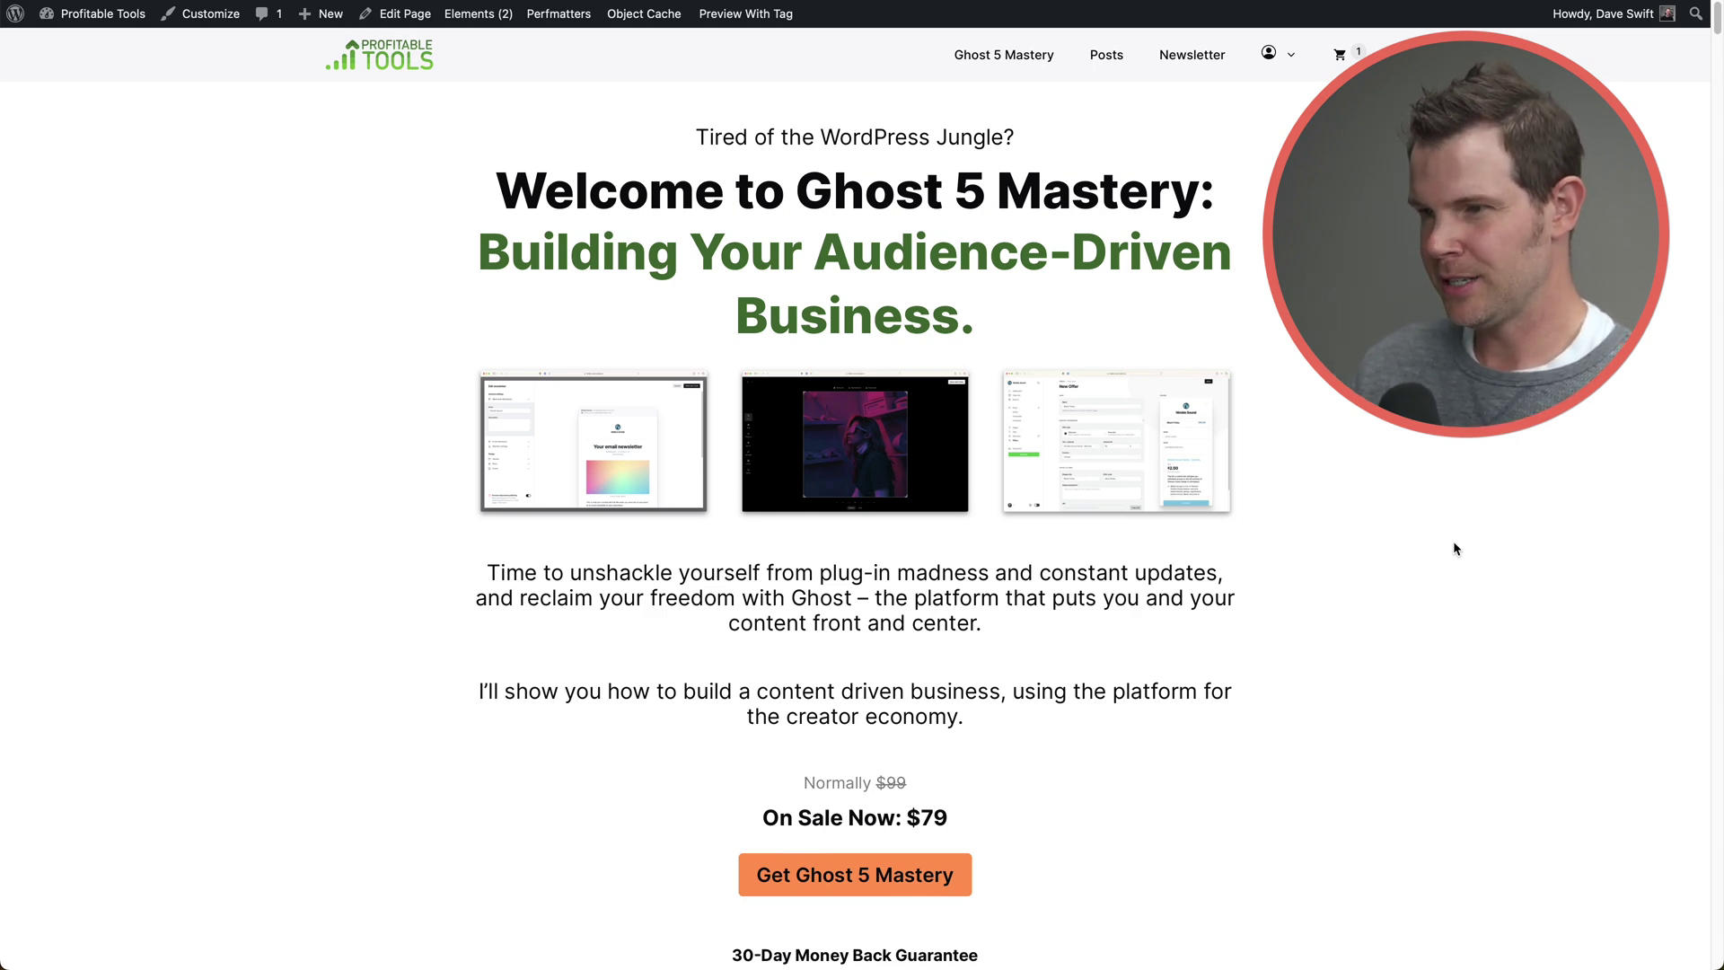
Scroll the Ghost 5 Mastery sales page down to 'Who Can Benefit From This Course?'.
scroll(1457, 549, down, 5)
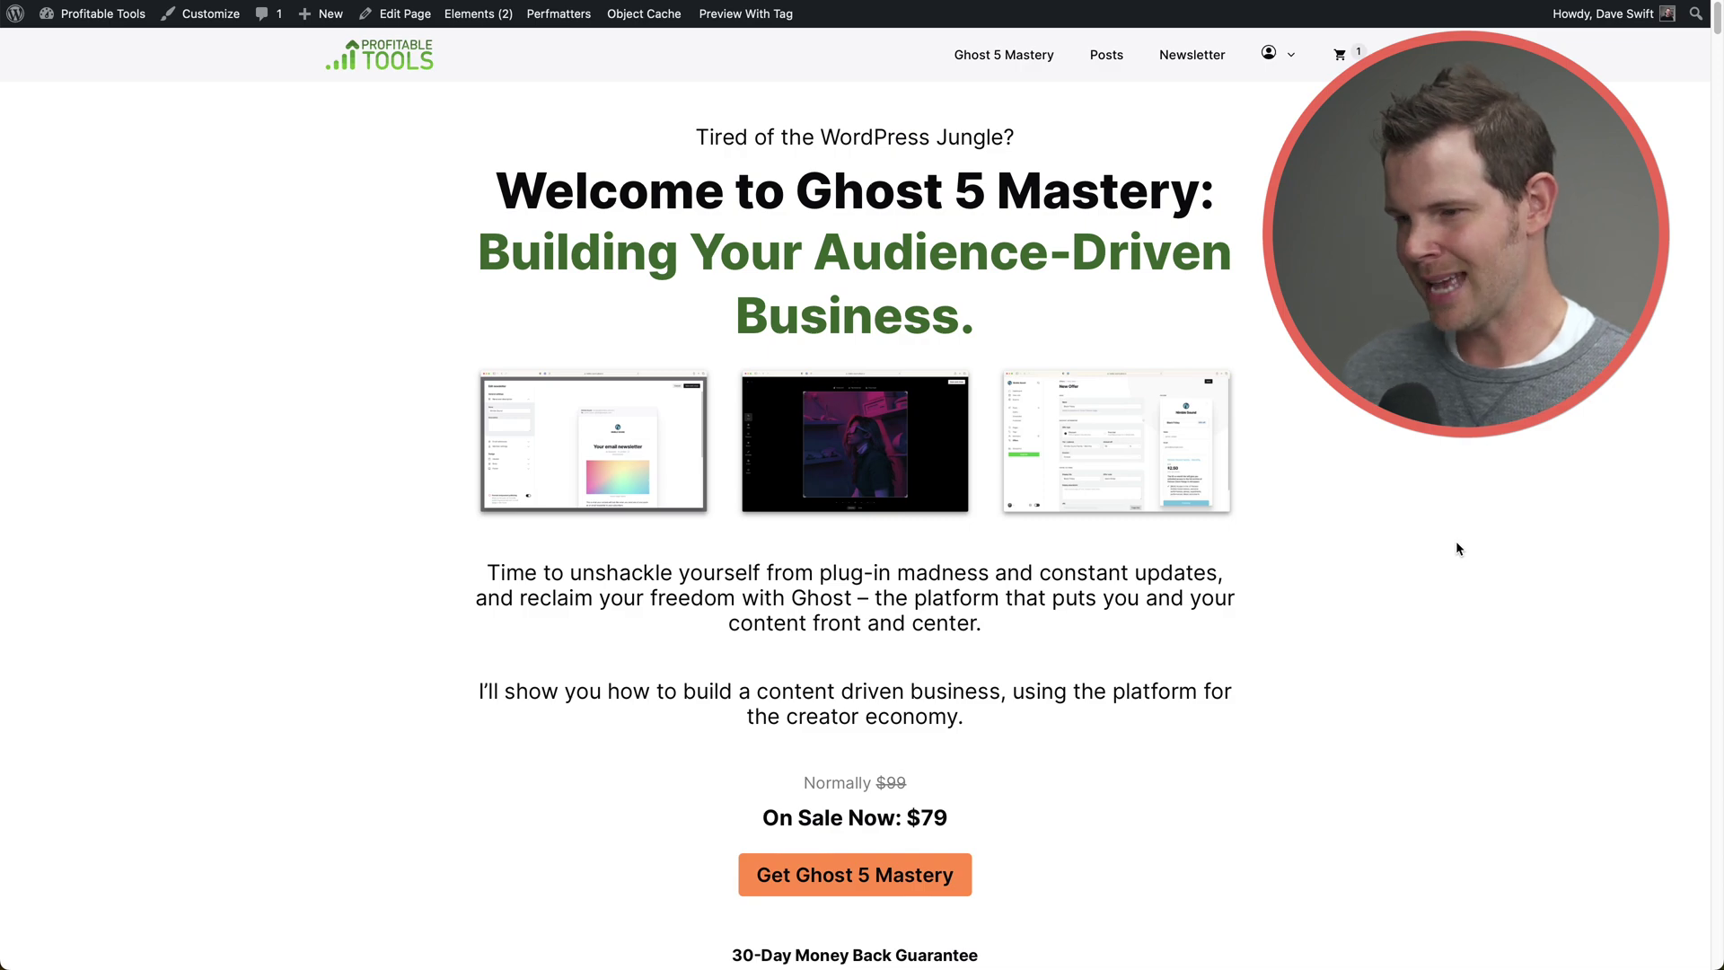
scroll(1458, 547, down, 9)
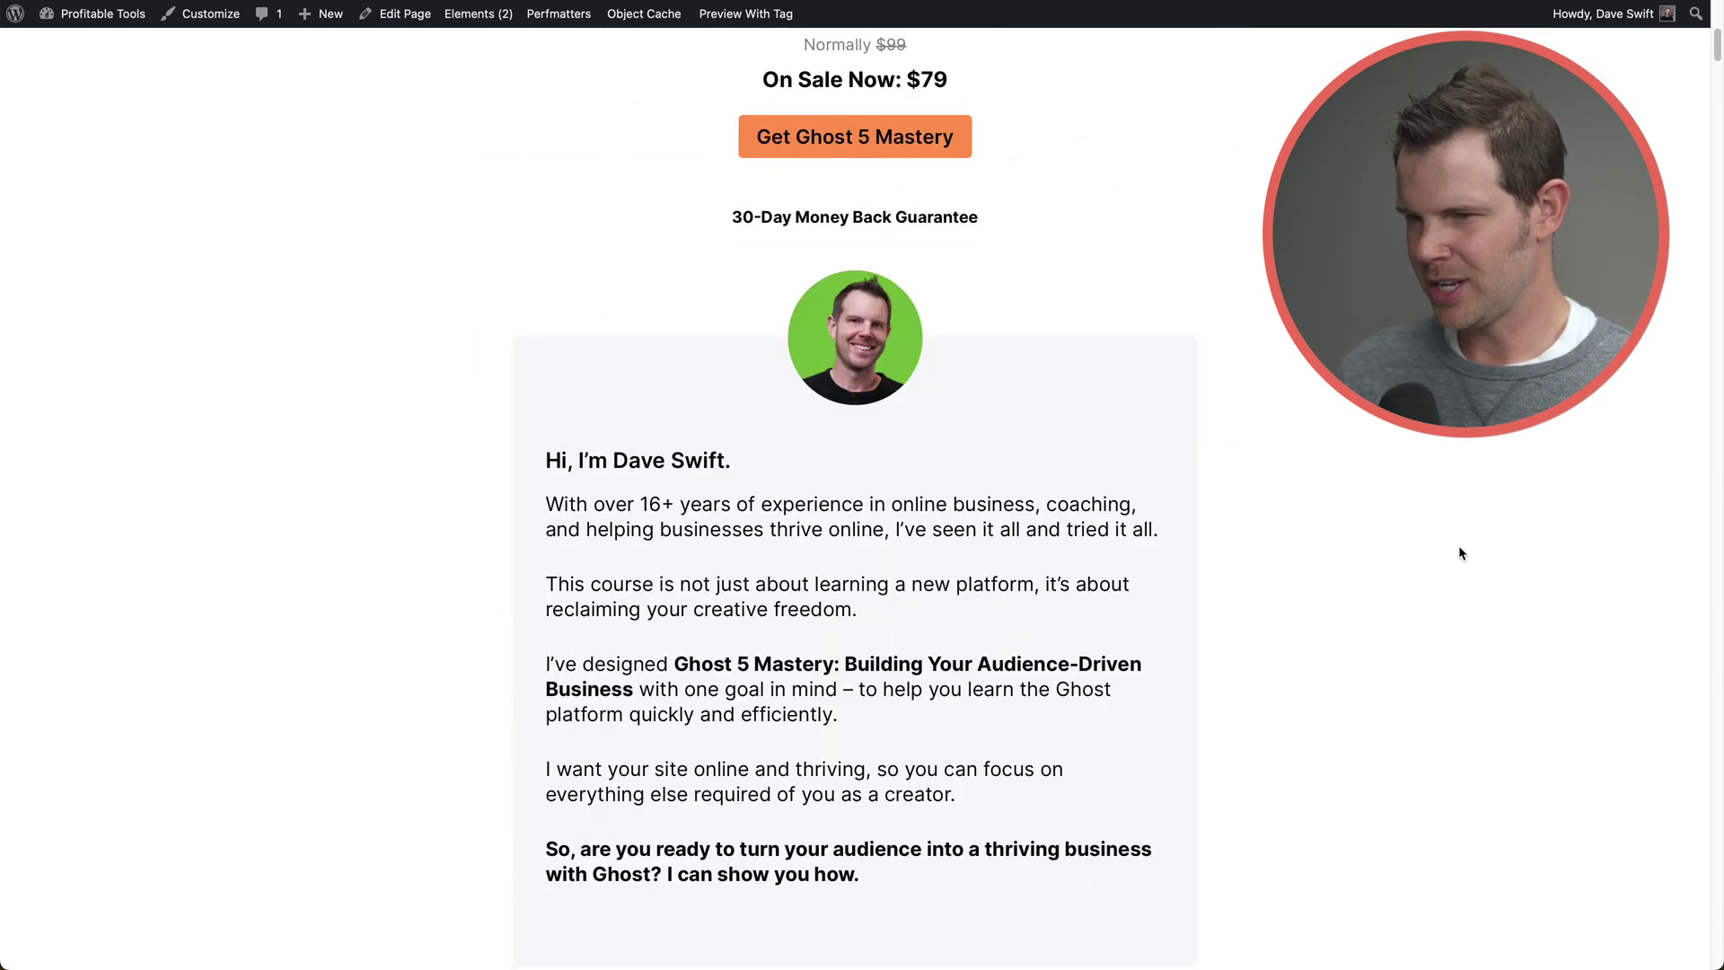
scroll(1459, 553, down, 8)
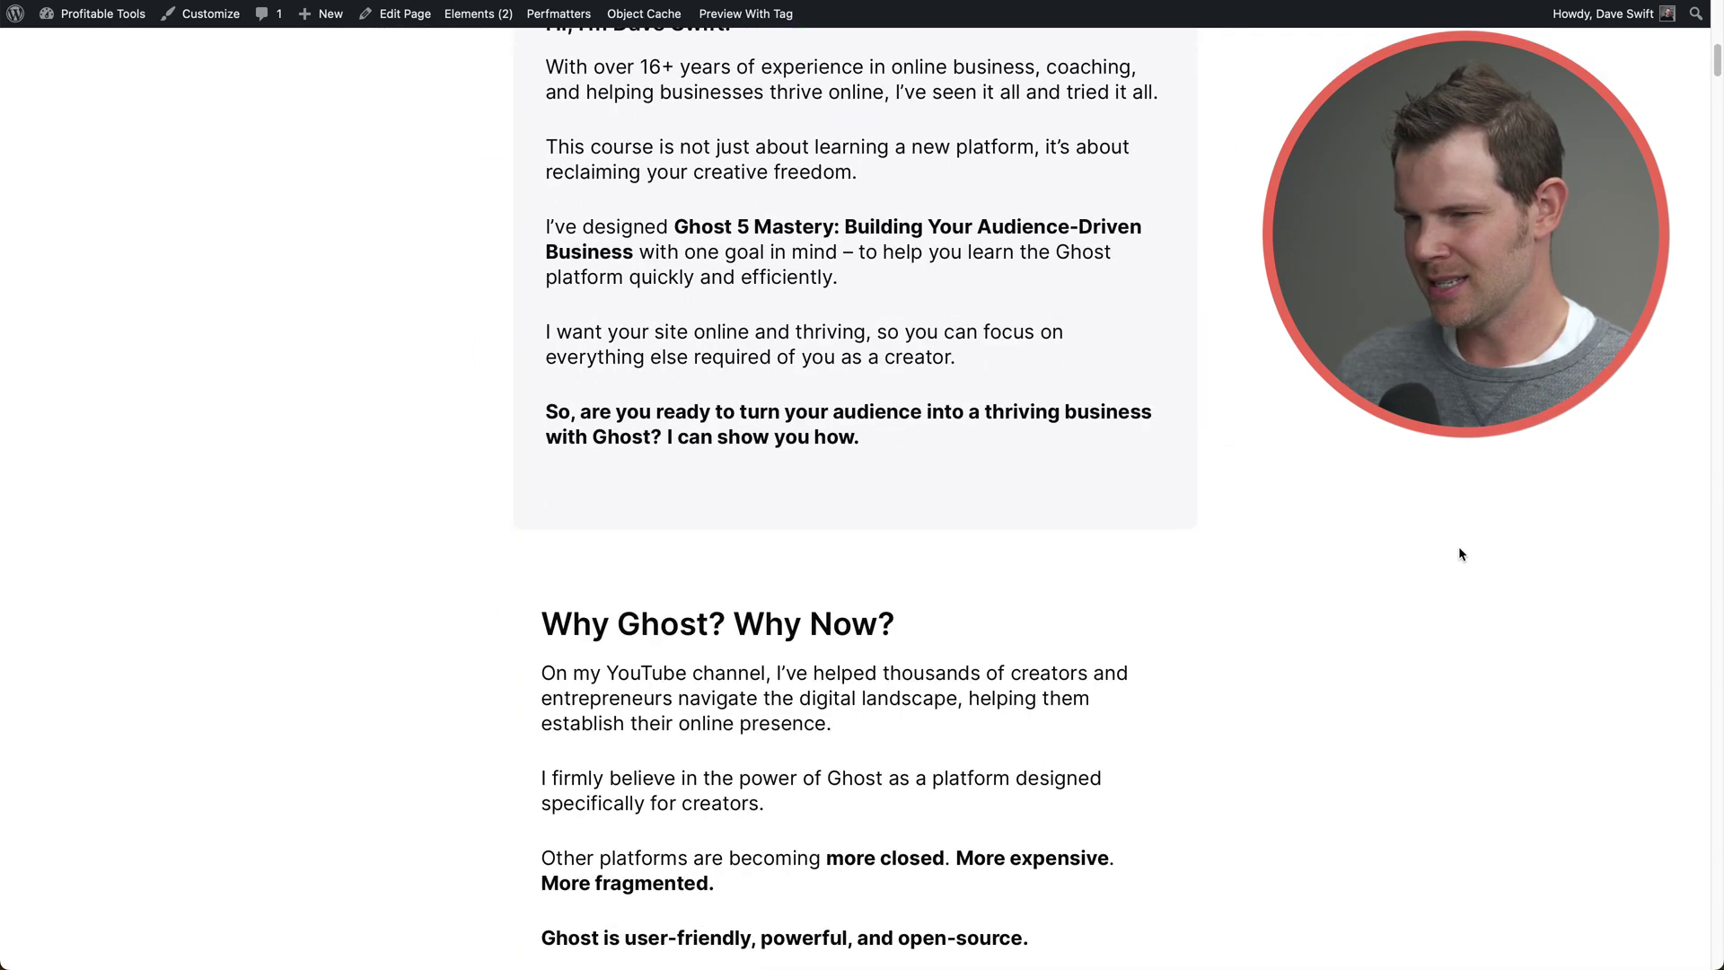
scroll(1459, 555, down, 2)
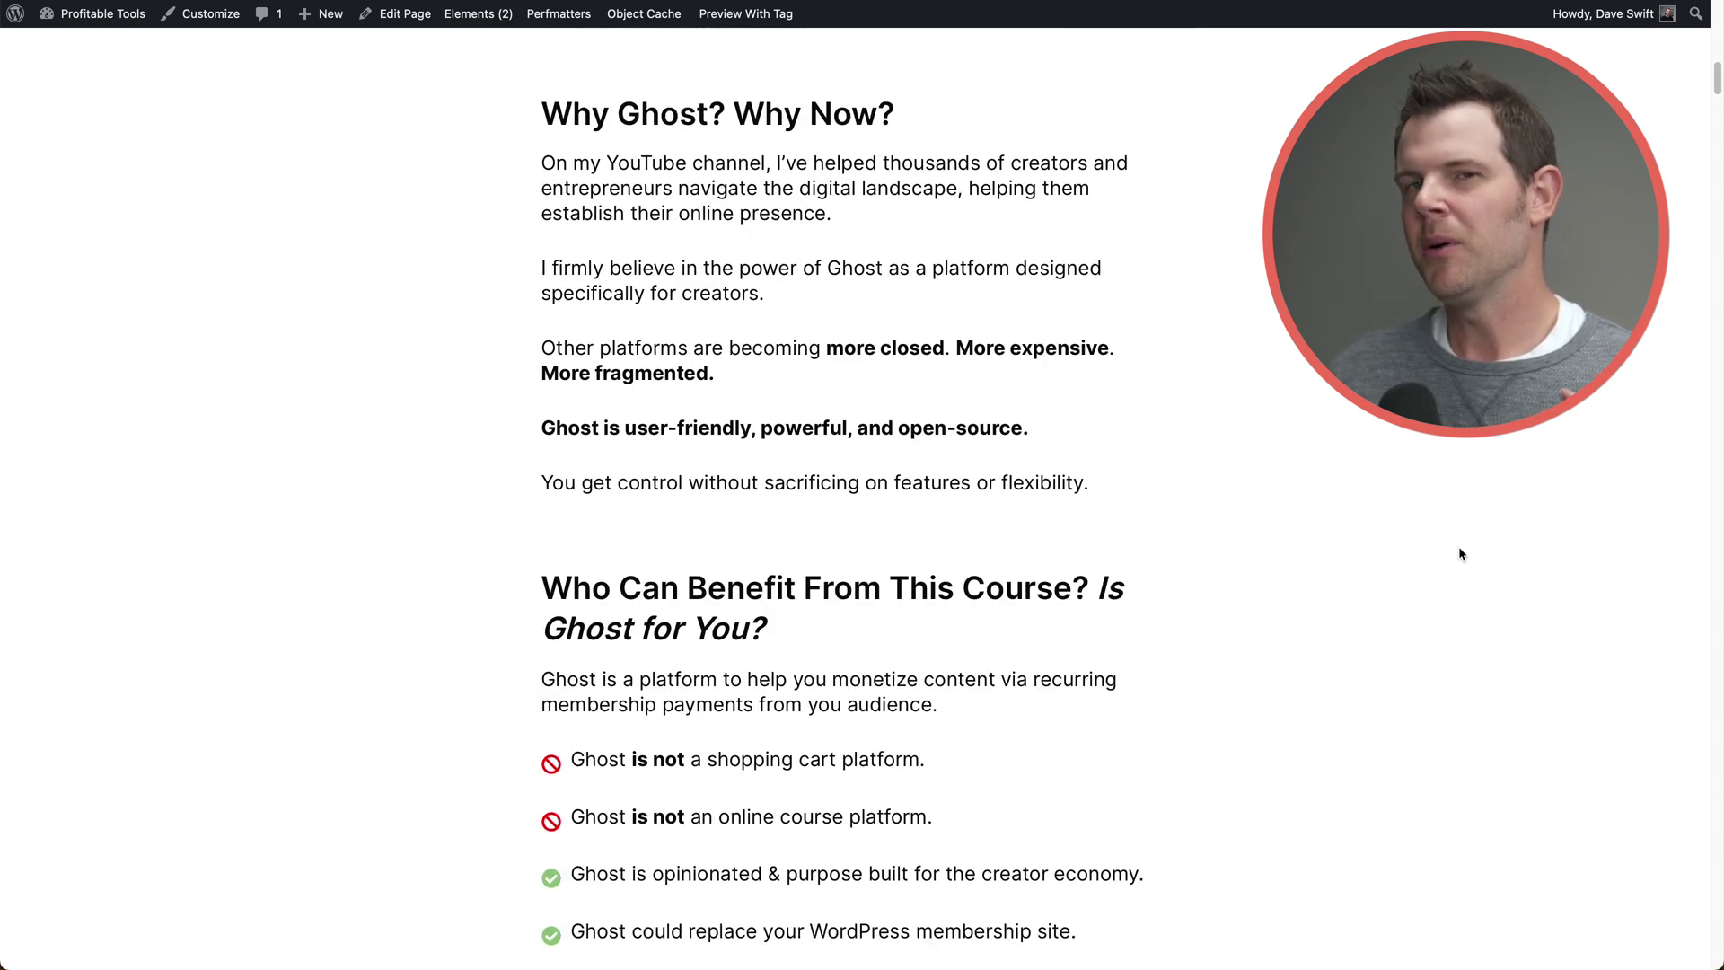
scroll(1460, 554, down, 1)
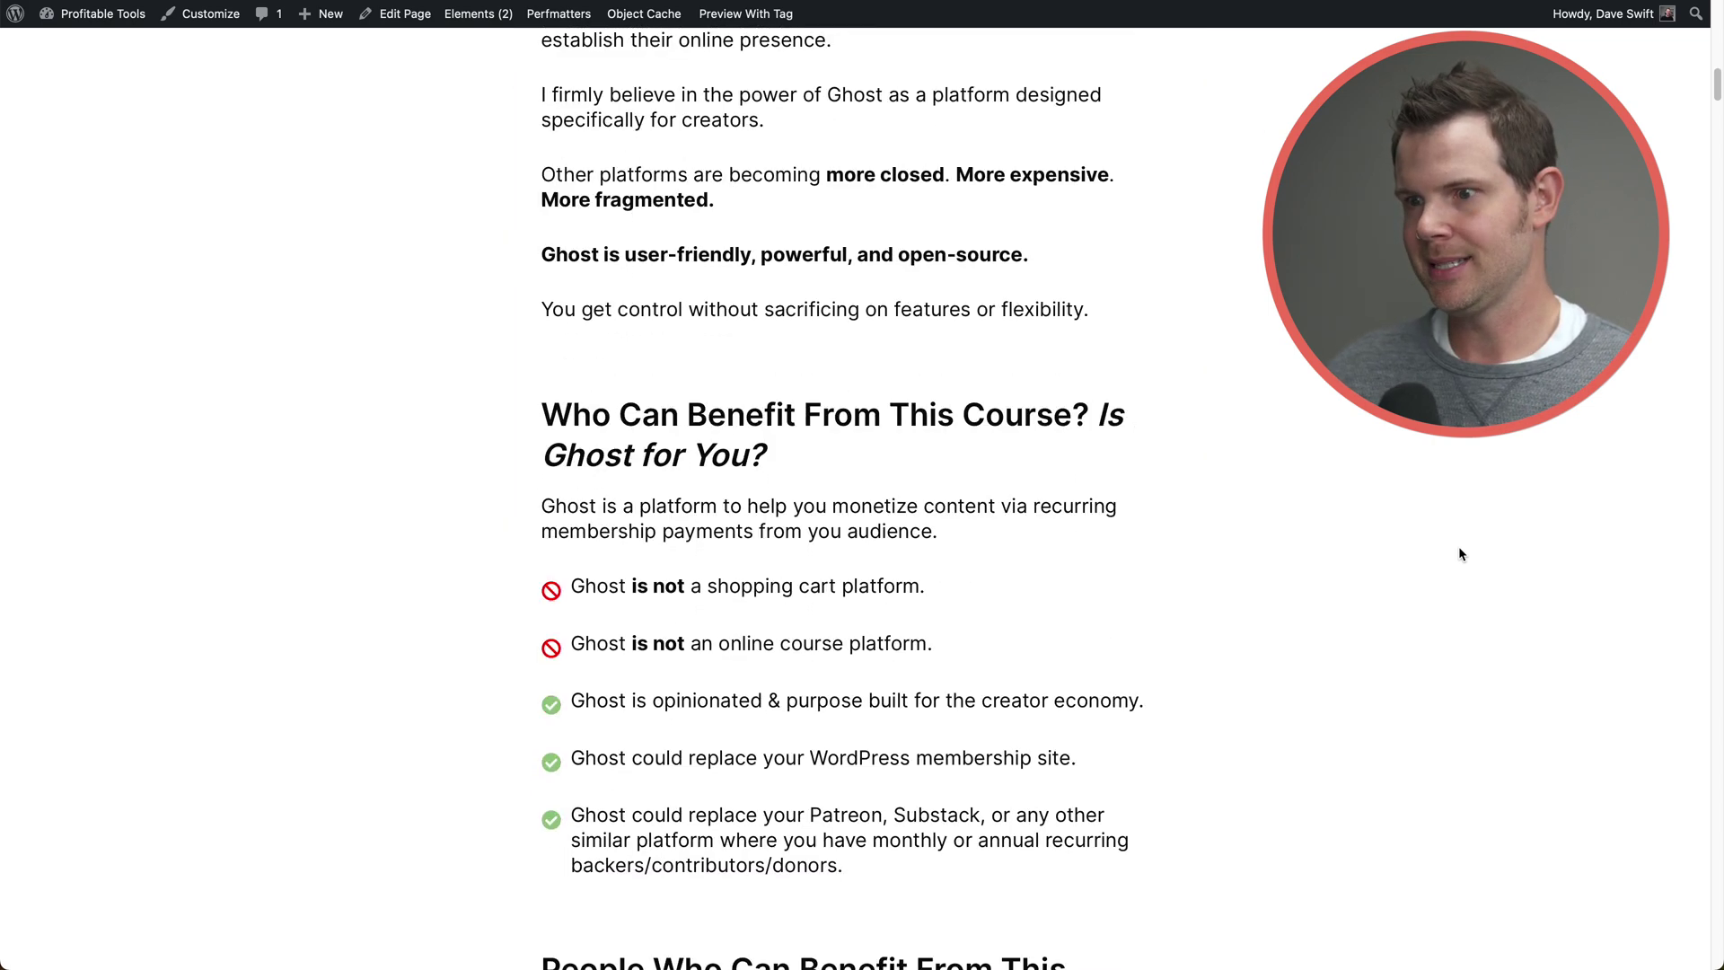
scroll(1458, 554, down, 2)
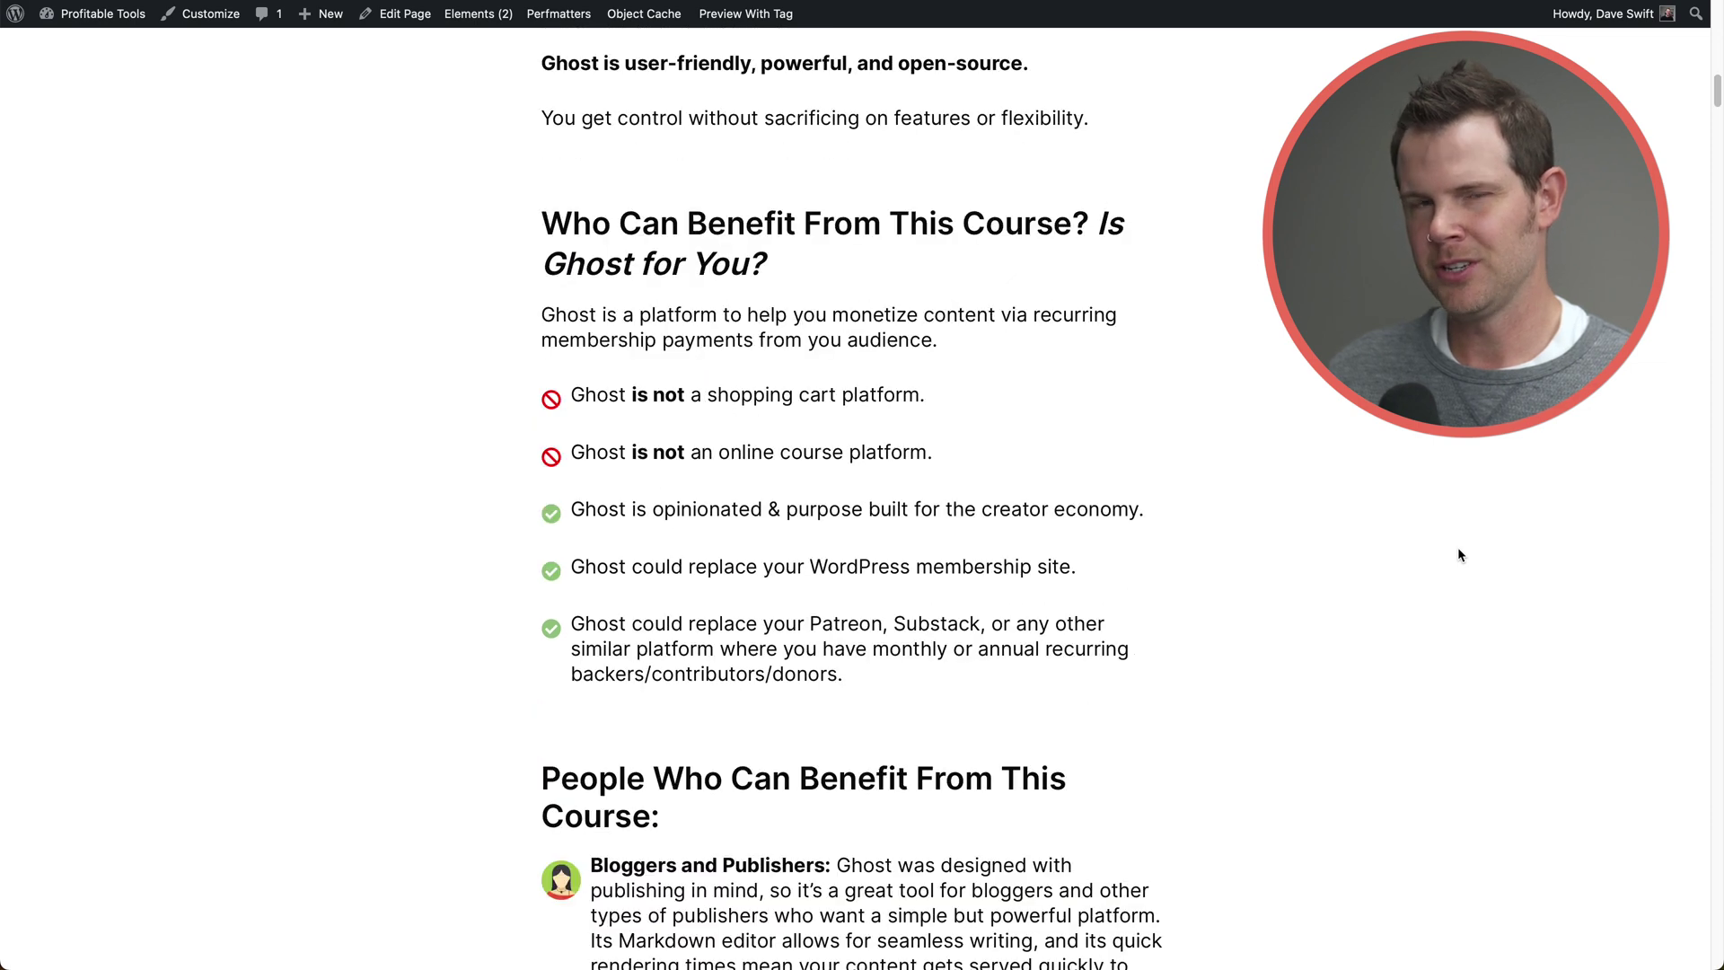
scroll(1459, 554, down, 2)
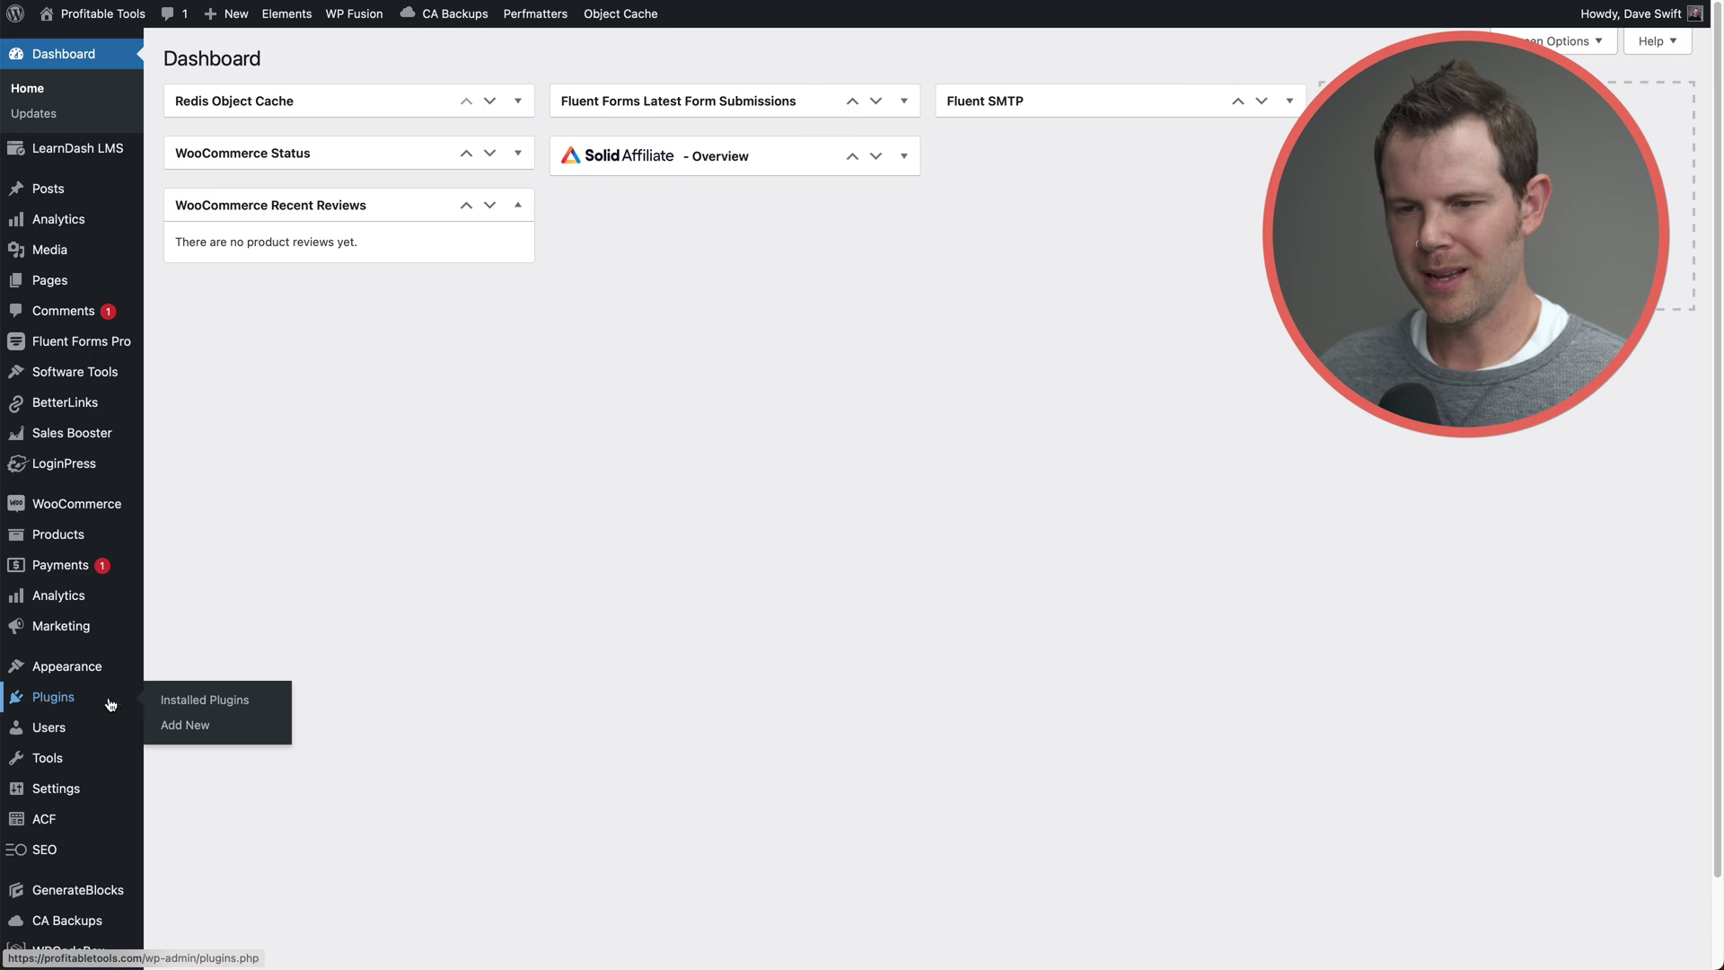
Go to the WordPress Add Plugins page.
click(186, 726)
Search '3cx', install and activate the 3CX Free Live Chat plugin, and start email sign-up.
click(1469, 109)
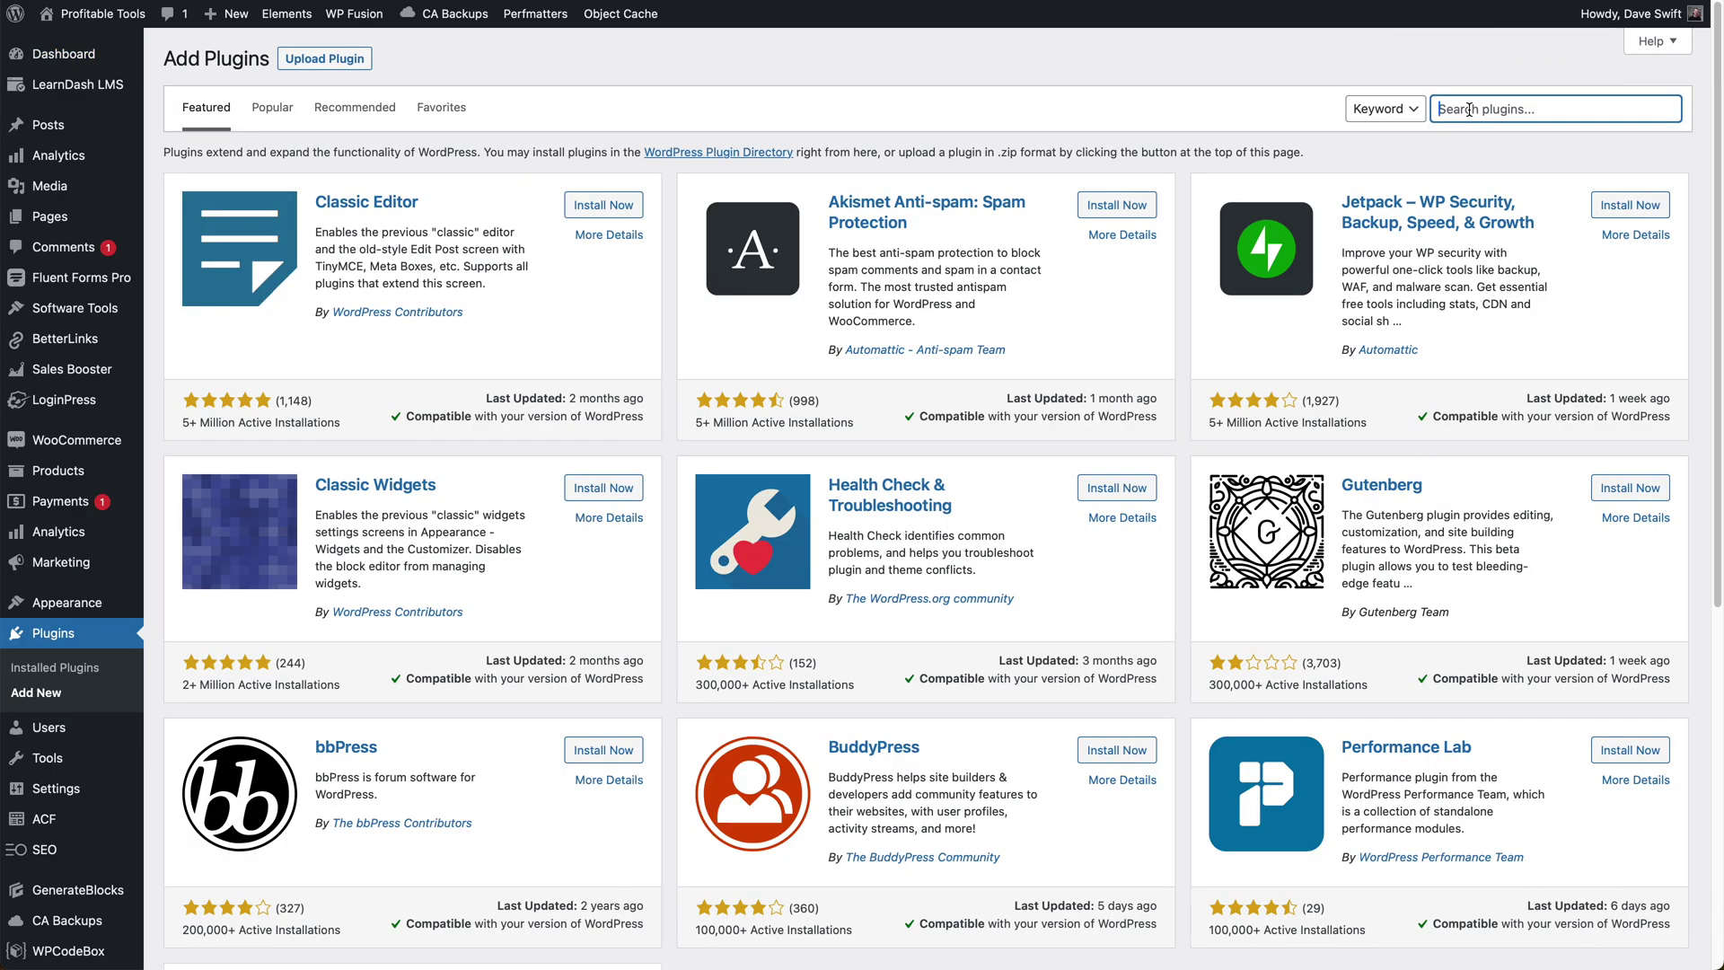
text(3cx)
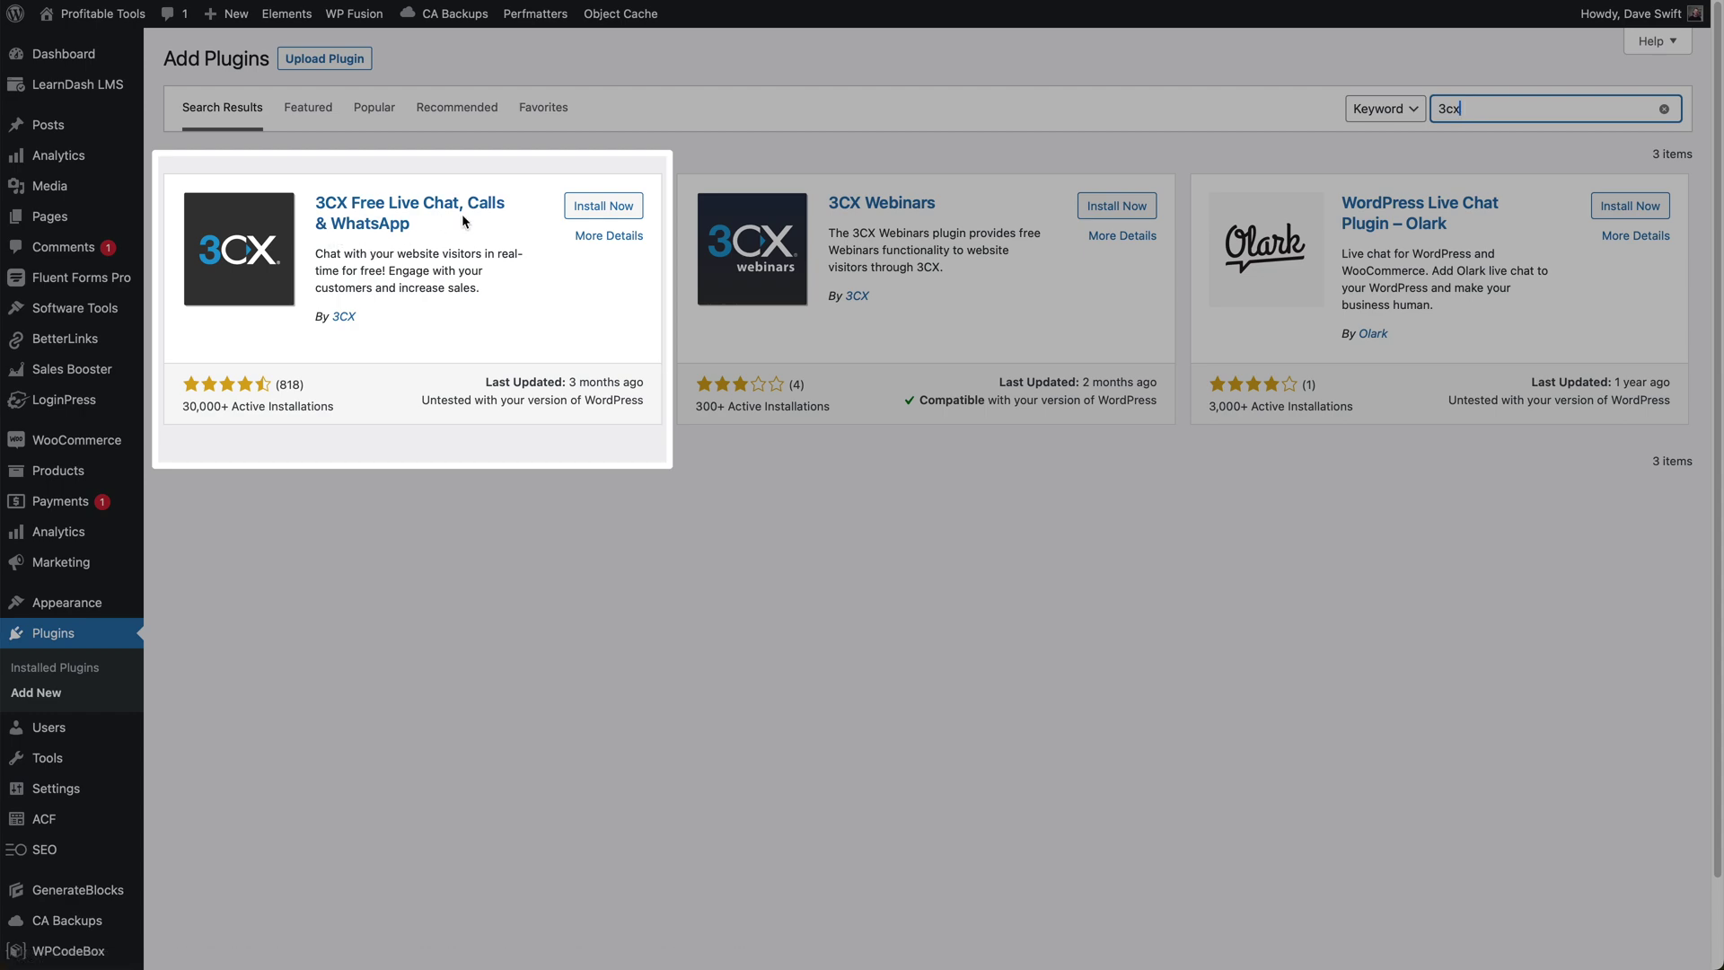
click(605, 212)
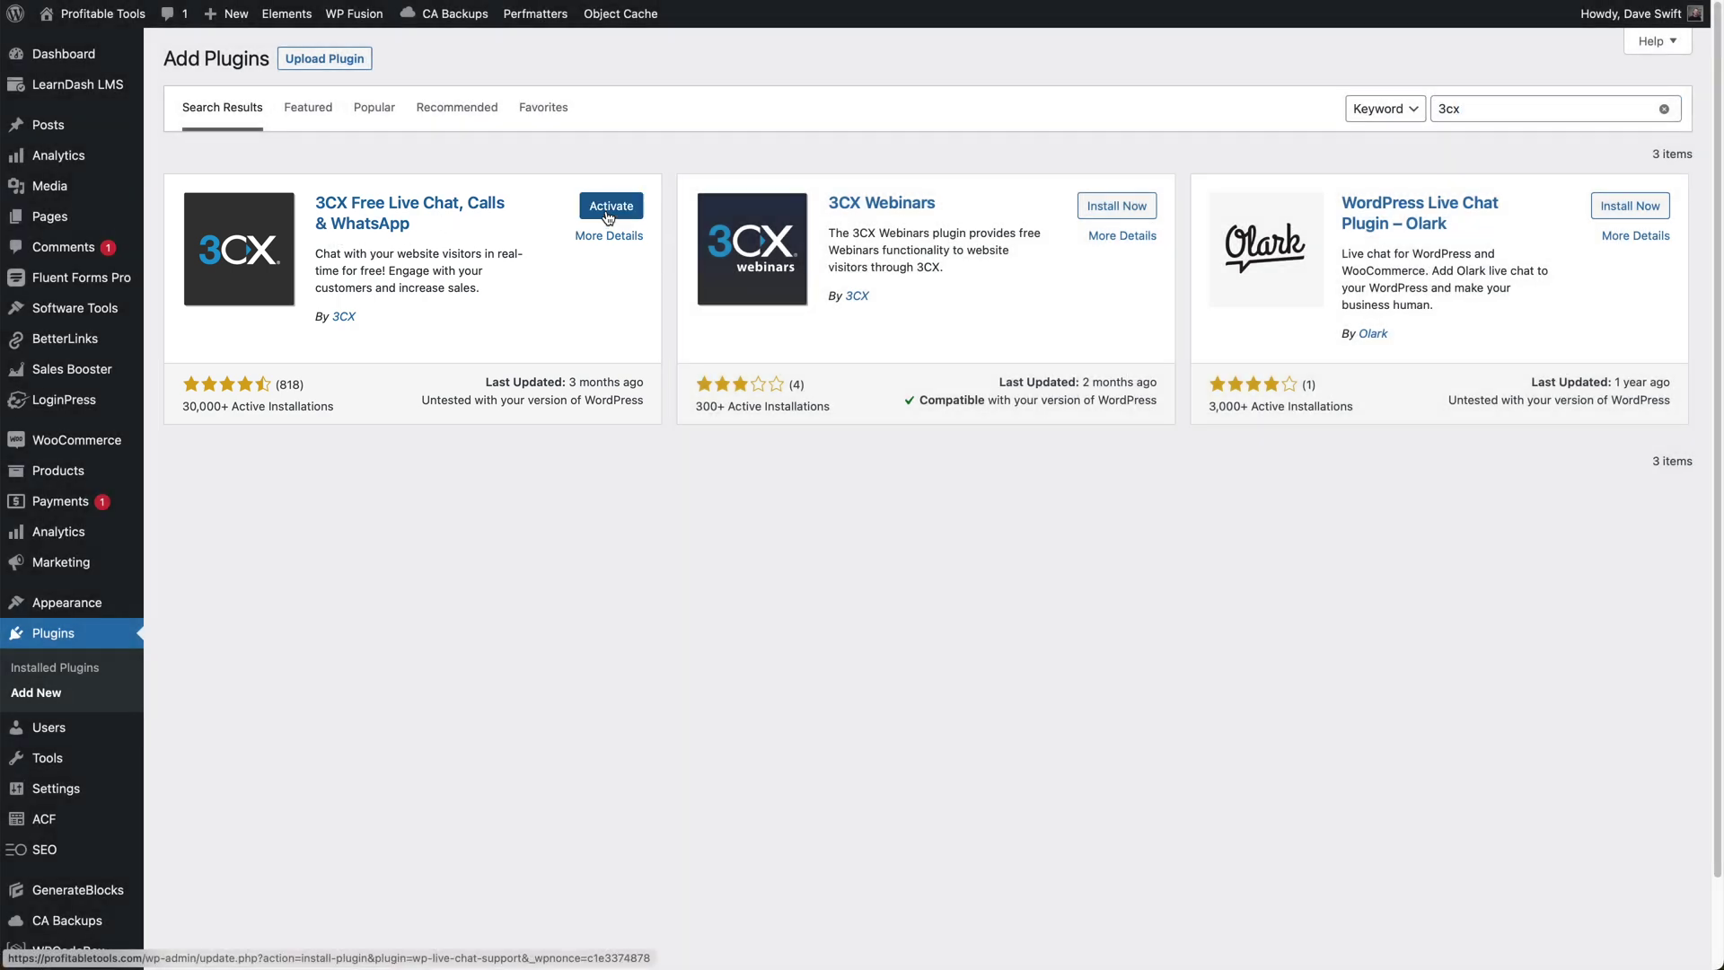
click(609, 212)
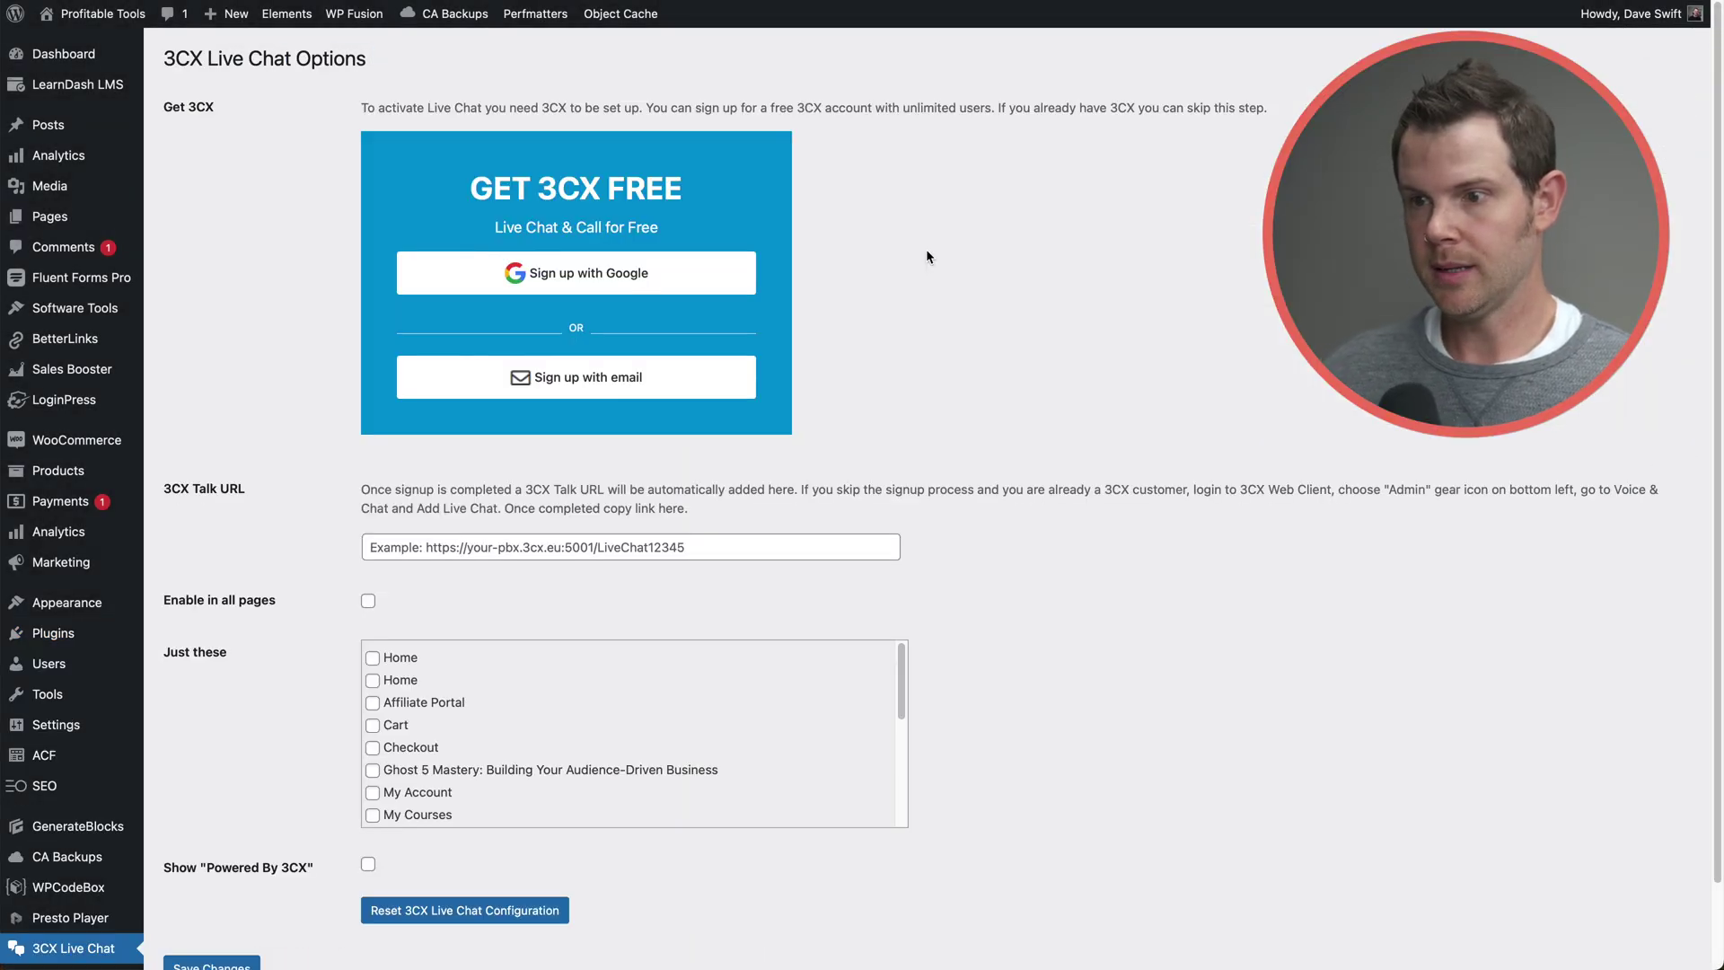
click(656, 384)
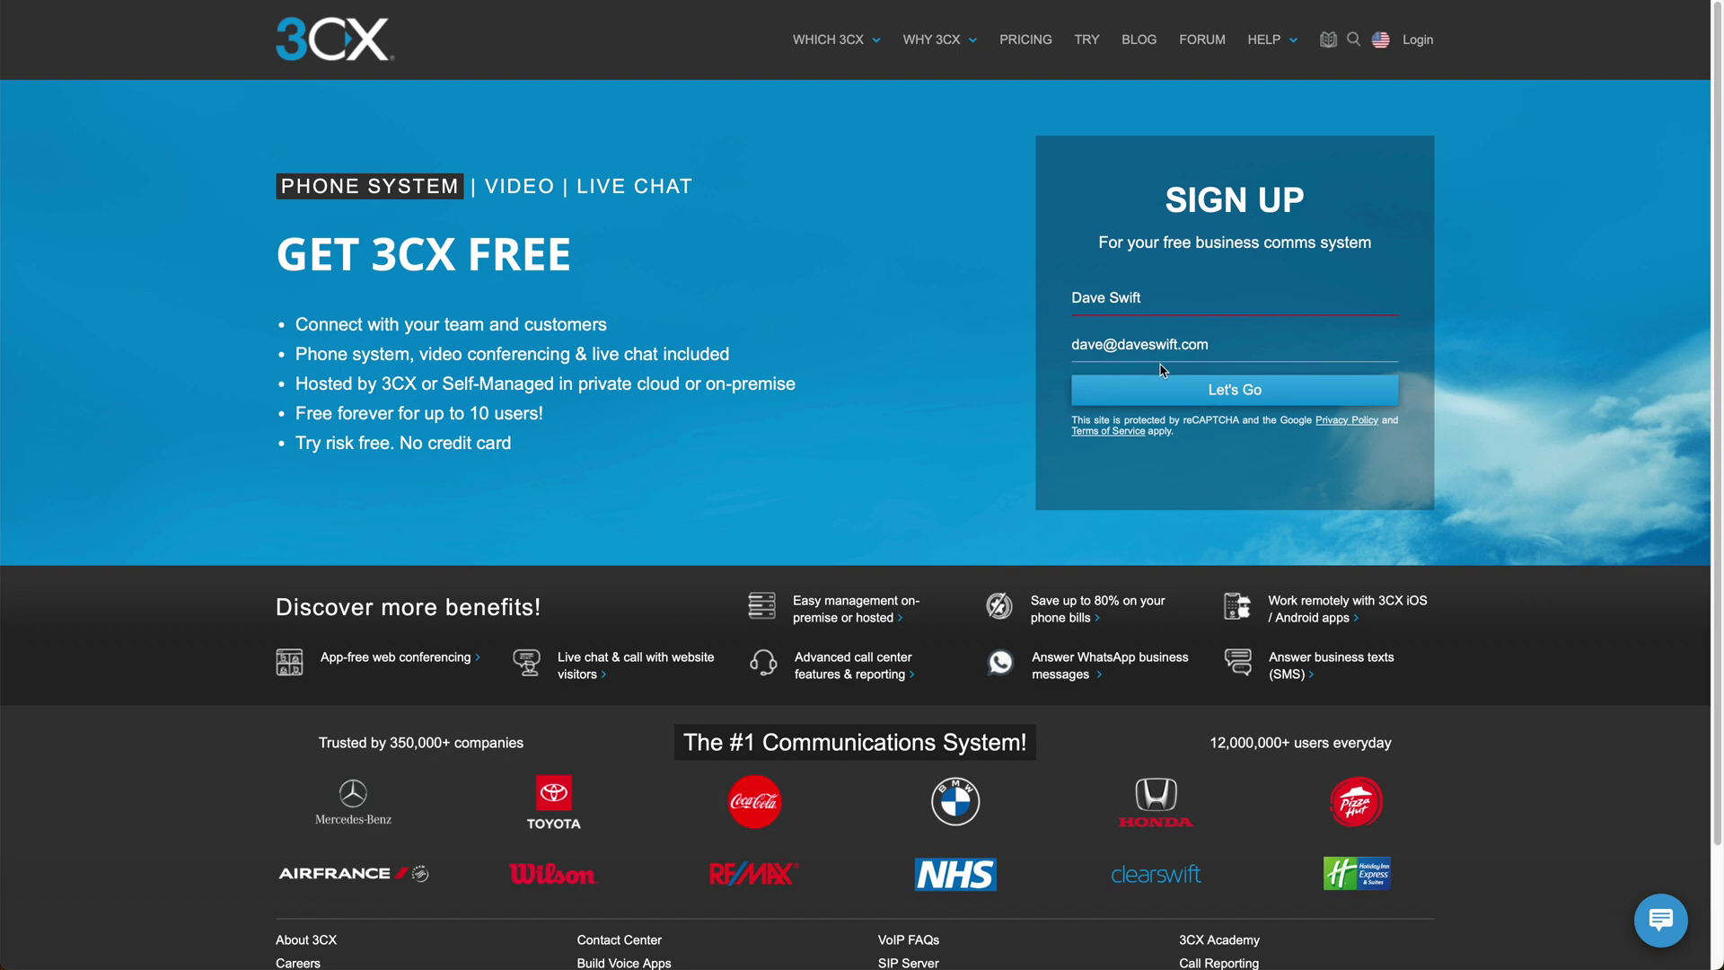
Submit the prefilled free 3CX account sign-up details.
click(1245, 392)
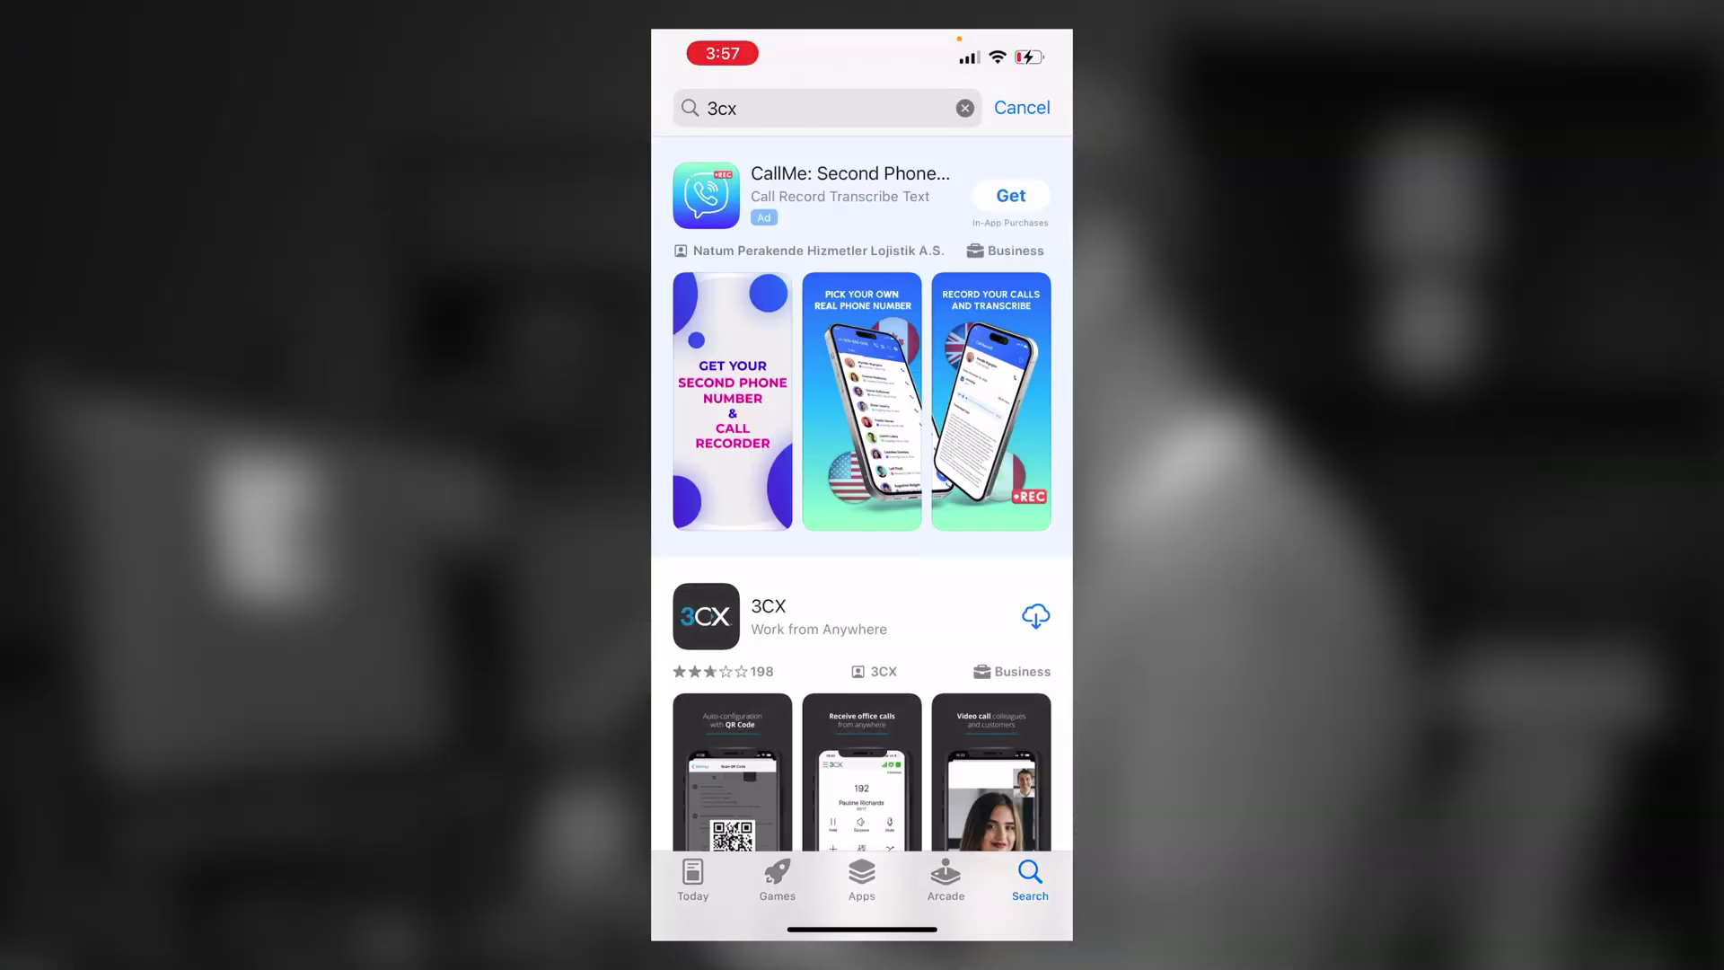
Download the 3CX 'Work from Anywhere' app from the App Store results.
scroll(862, 449, down, 5)
click(1035, 236)
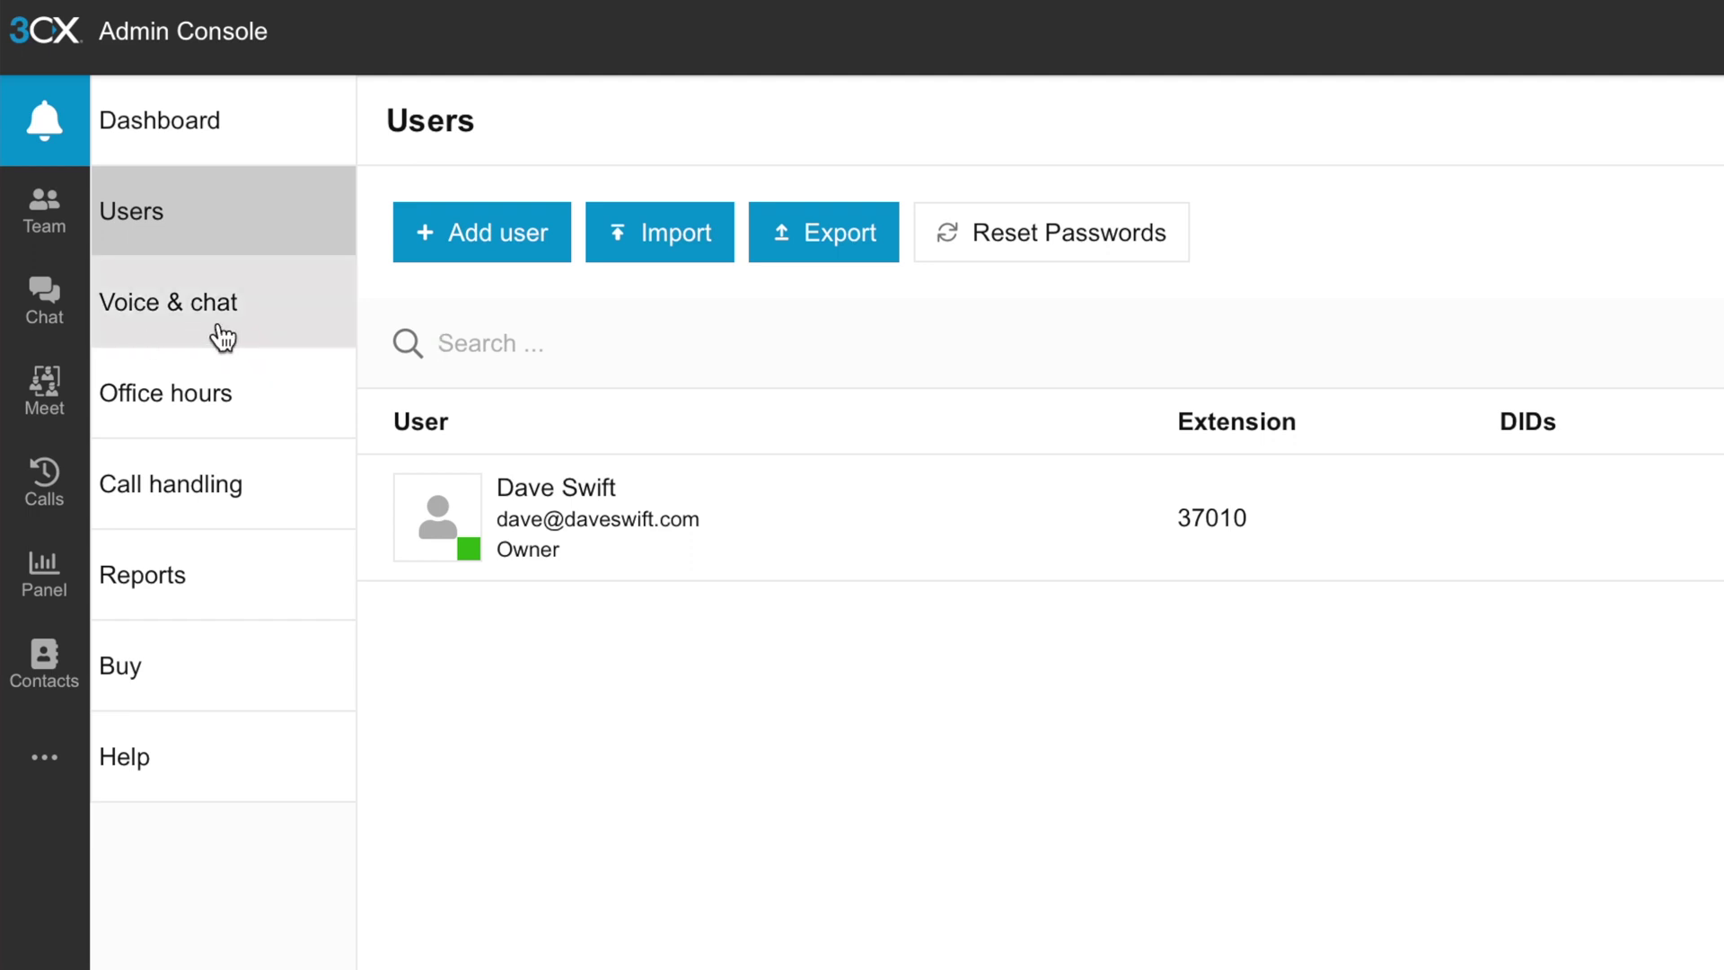
In the 3CX Live Chat settings, pick a default agent photo and enter a default agent name.
click(187, 332)
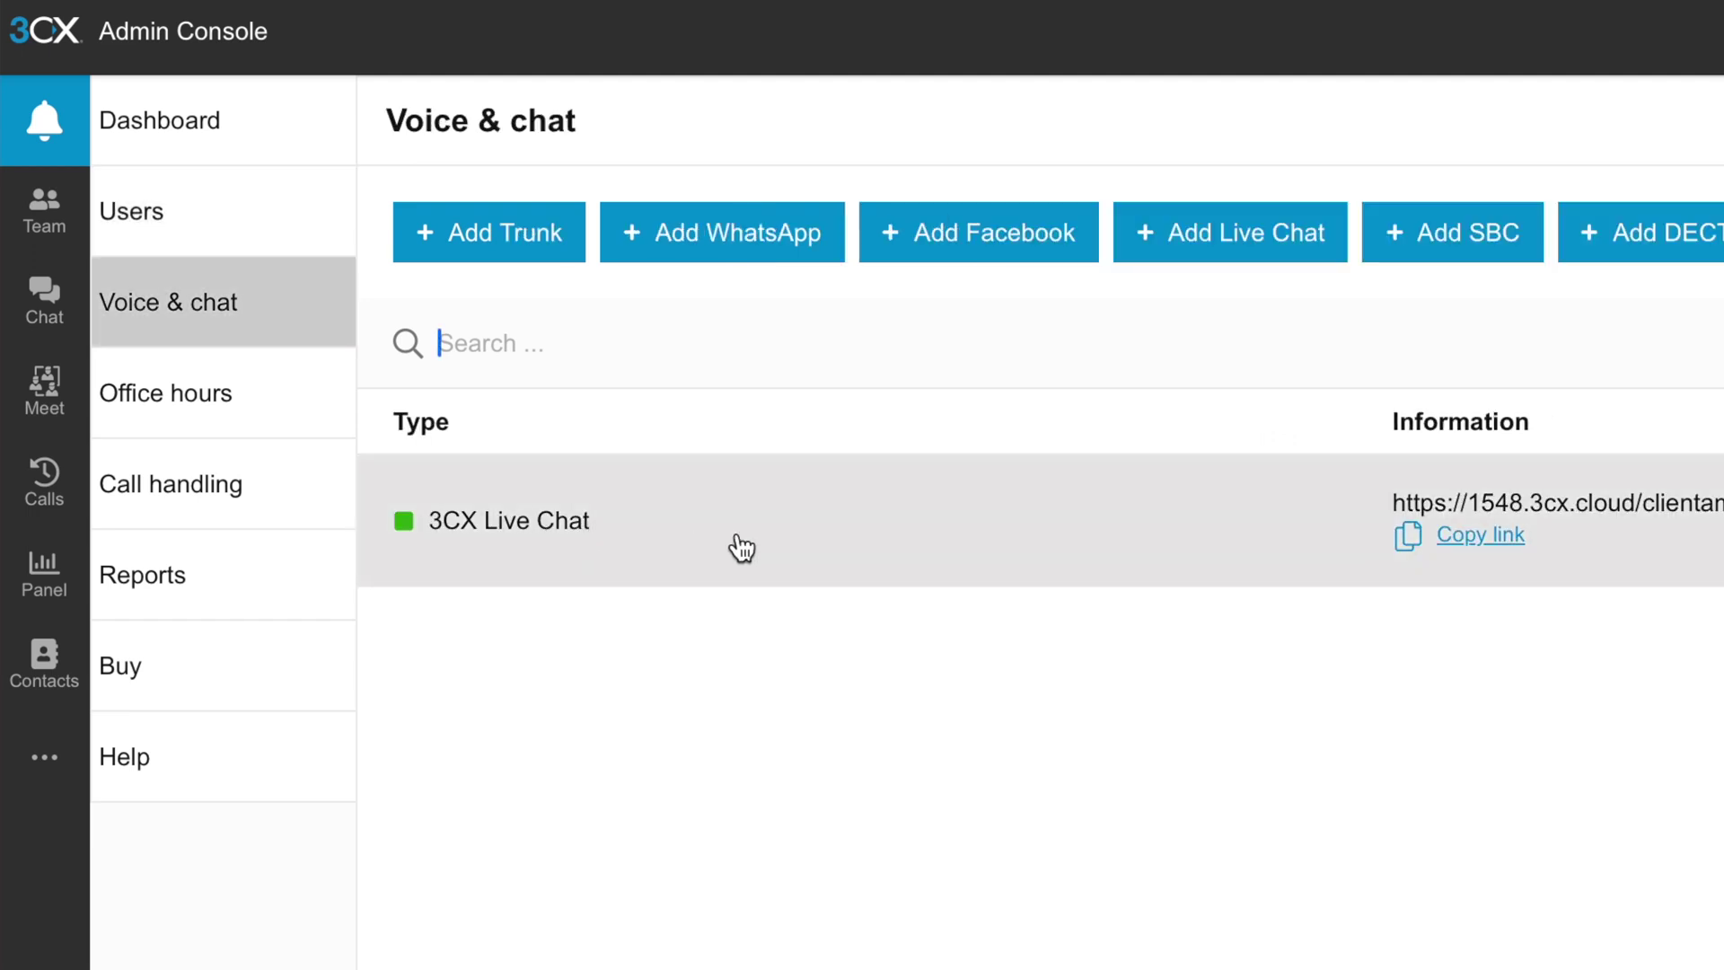
click(742, 548)
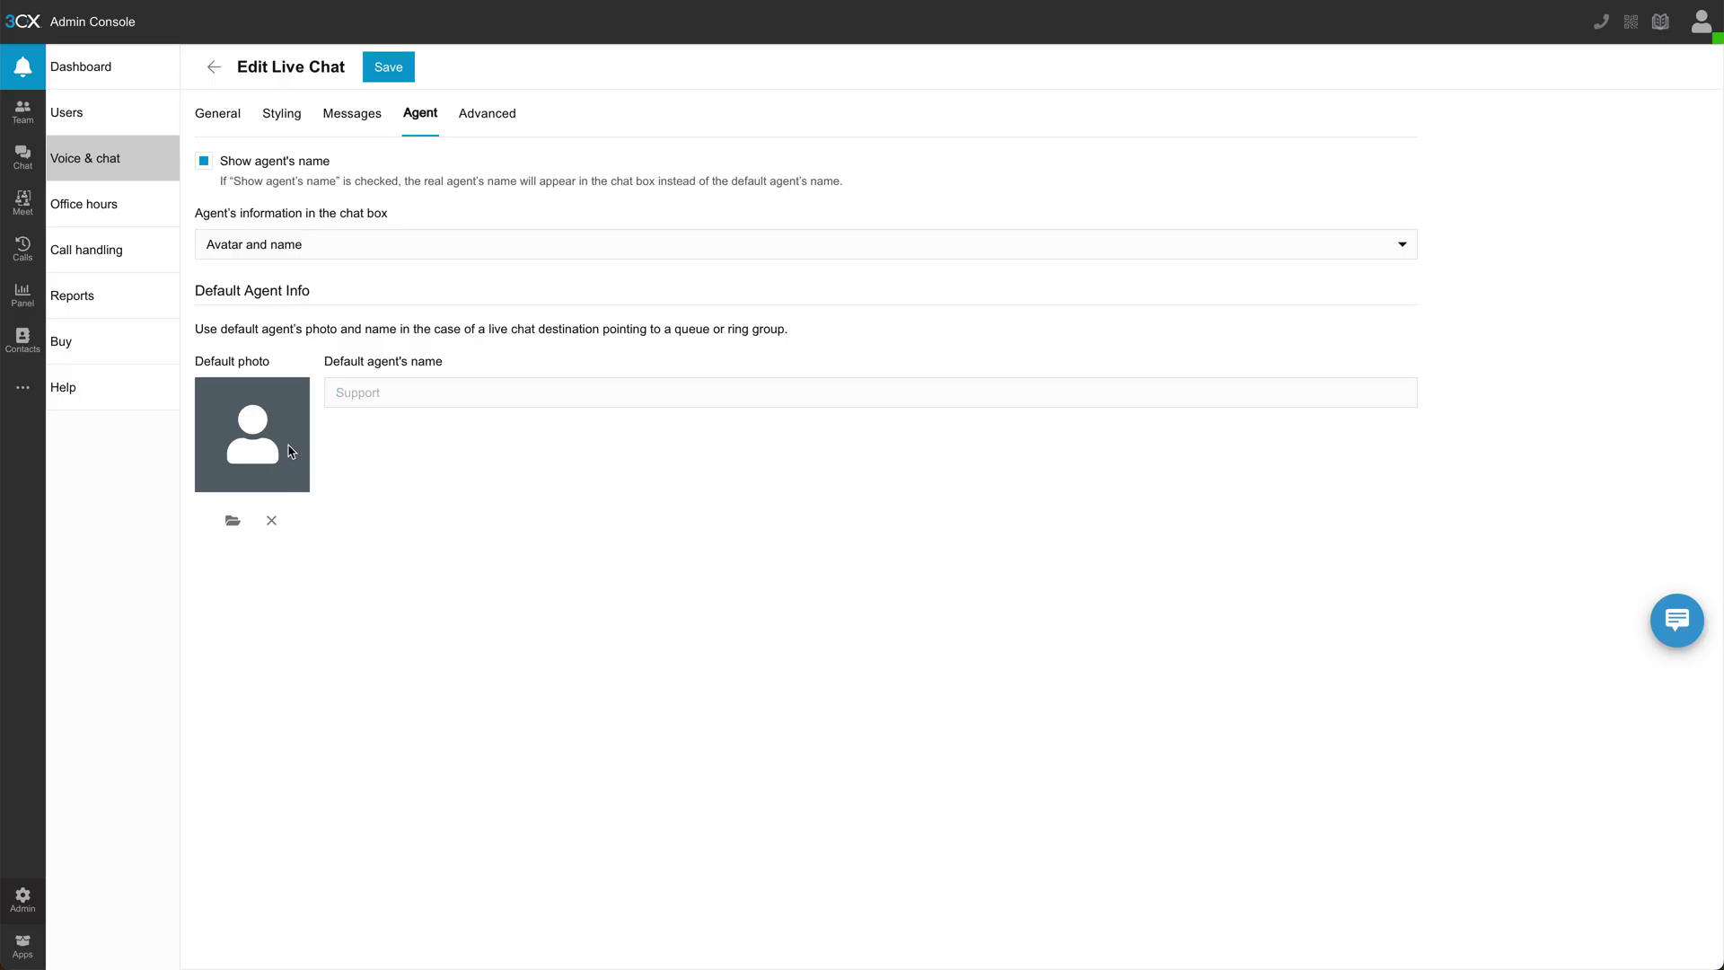
click(233, 520)
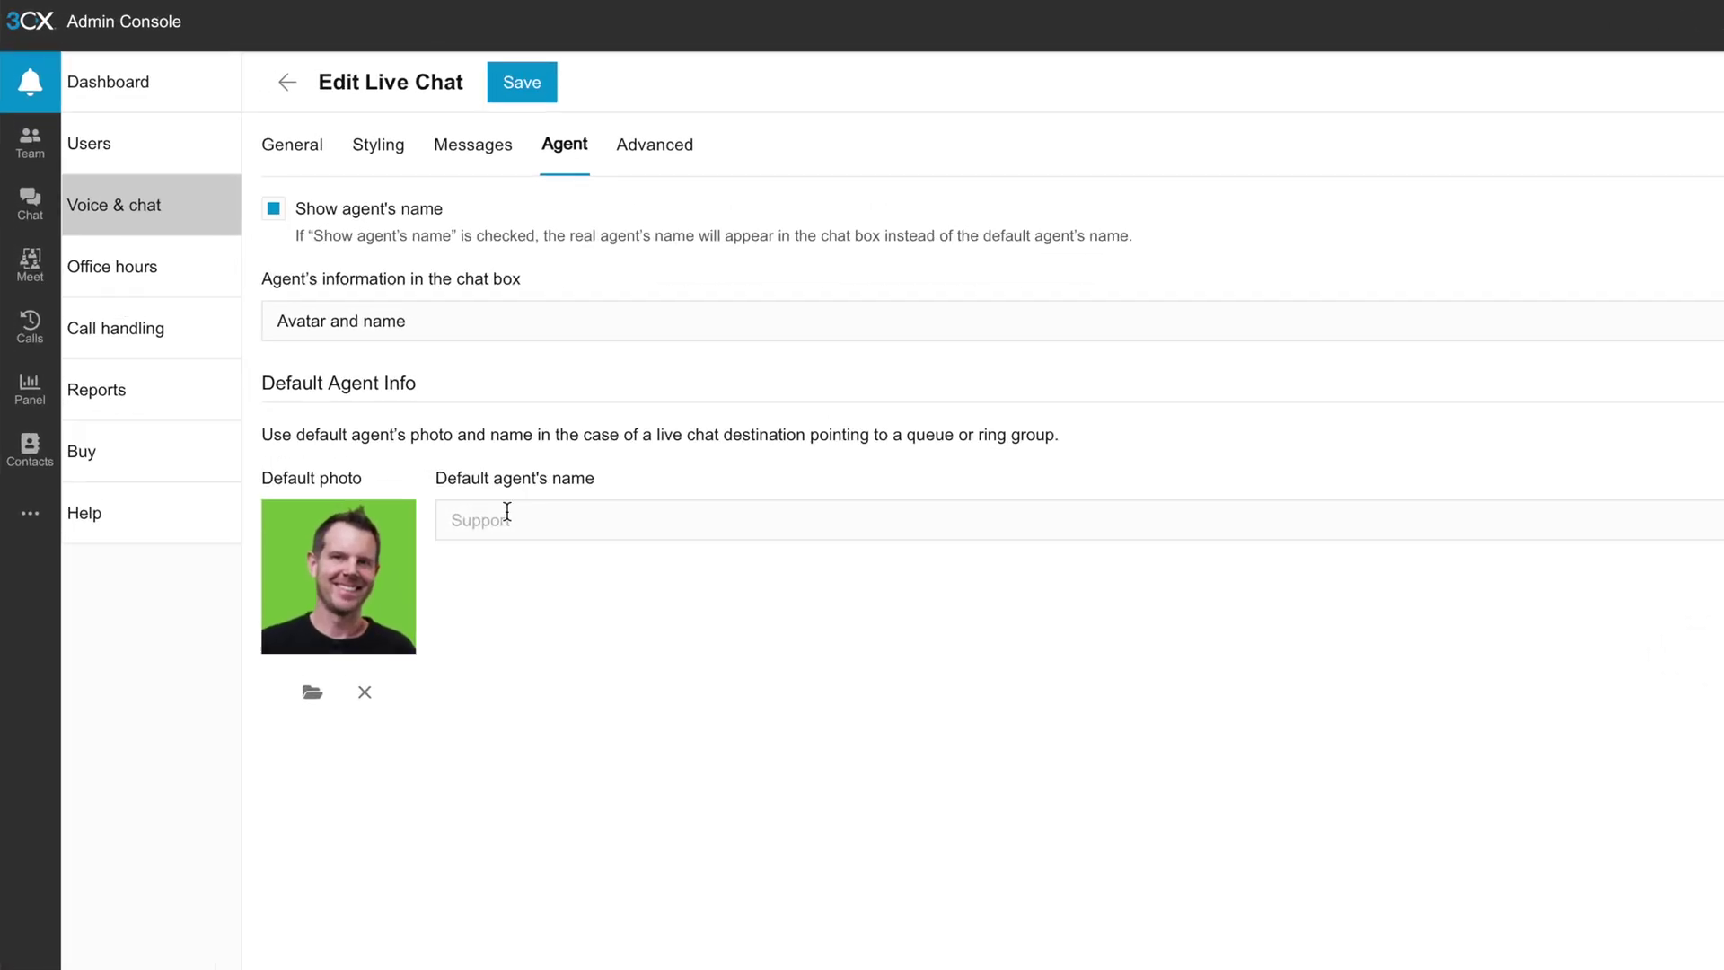
click(558, 557)
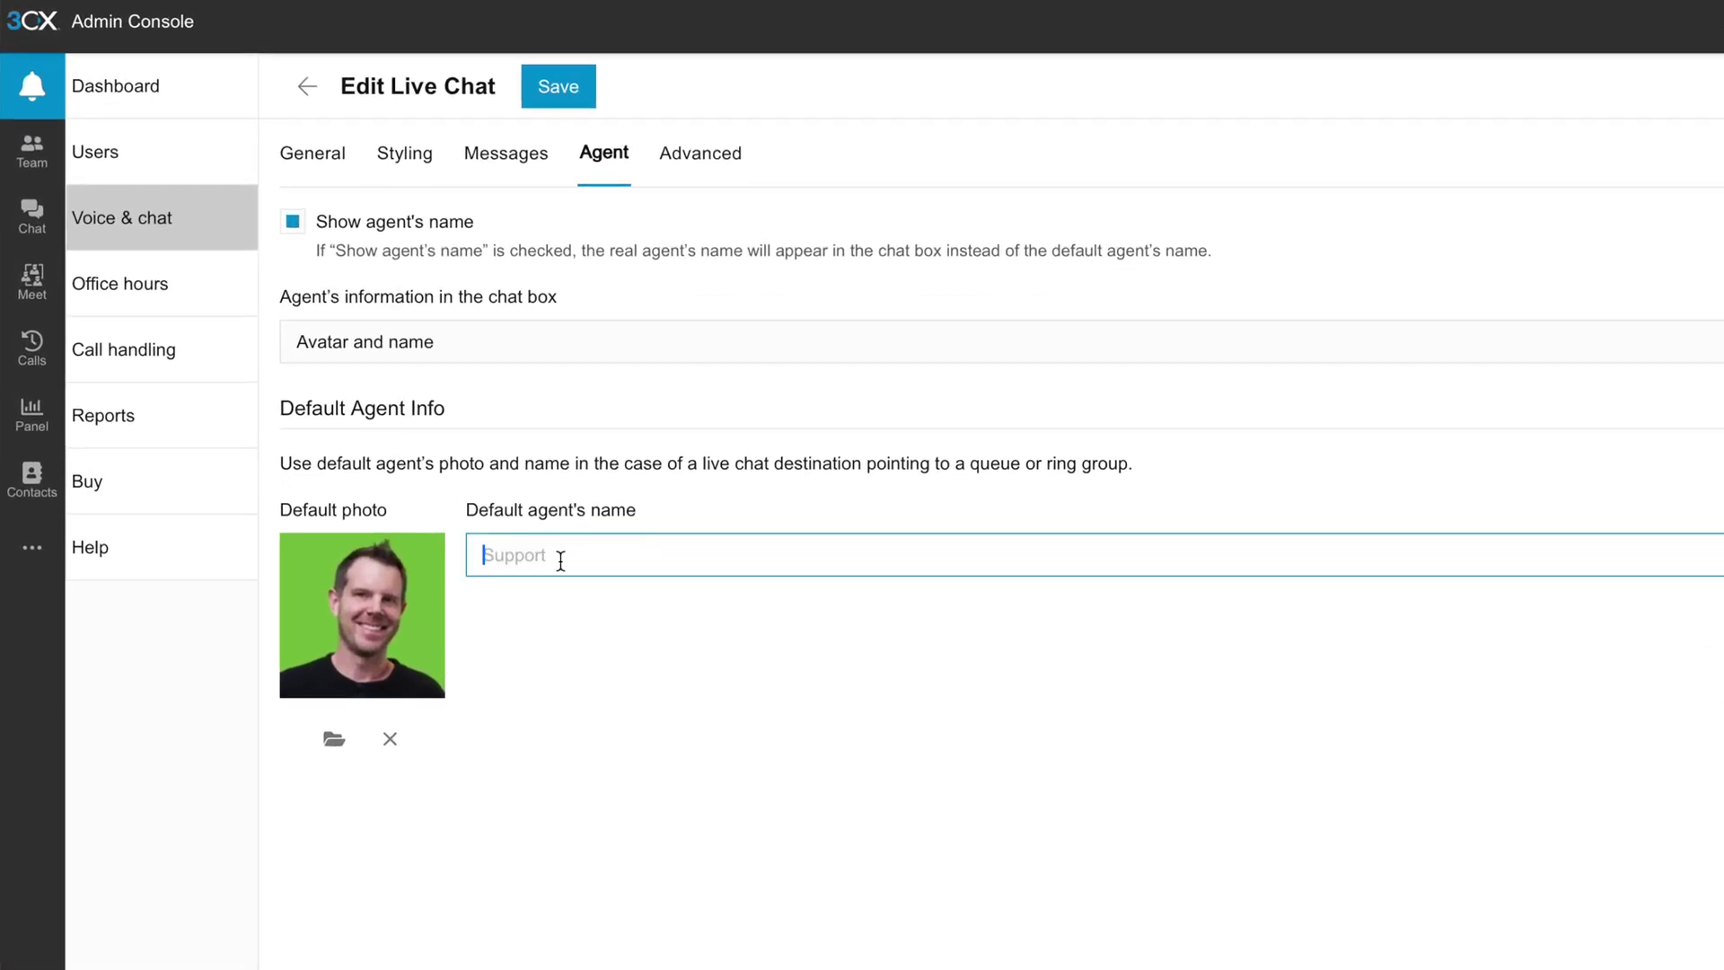
text(Dave)
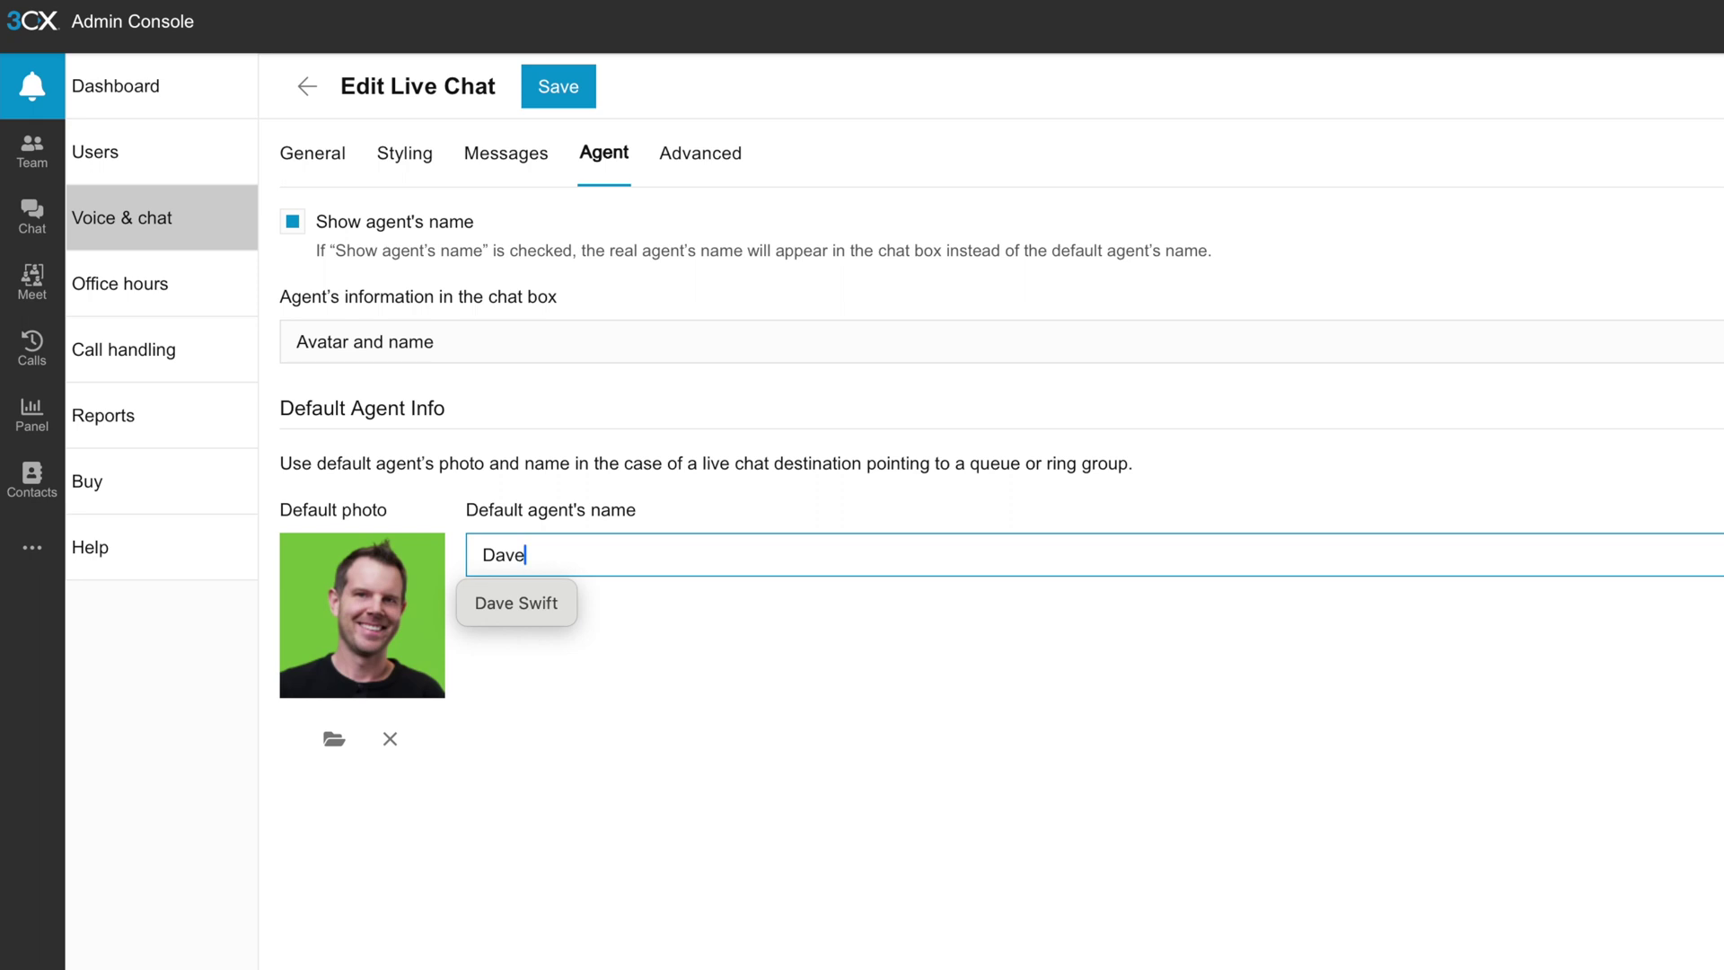
click(791, 818)
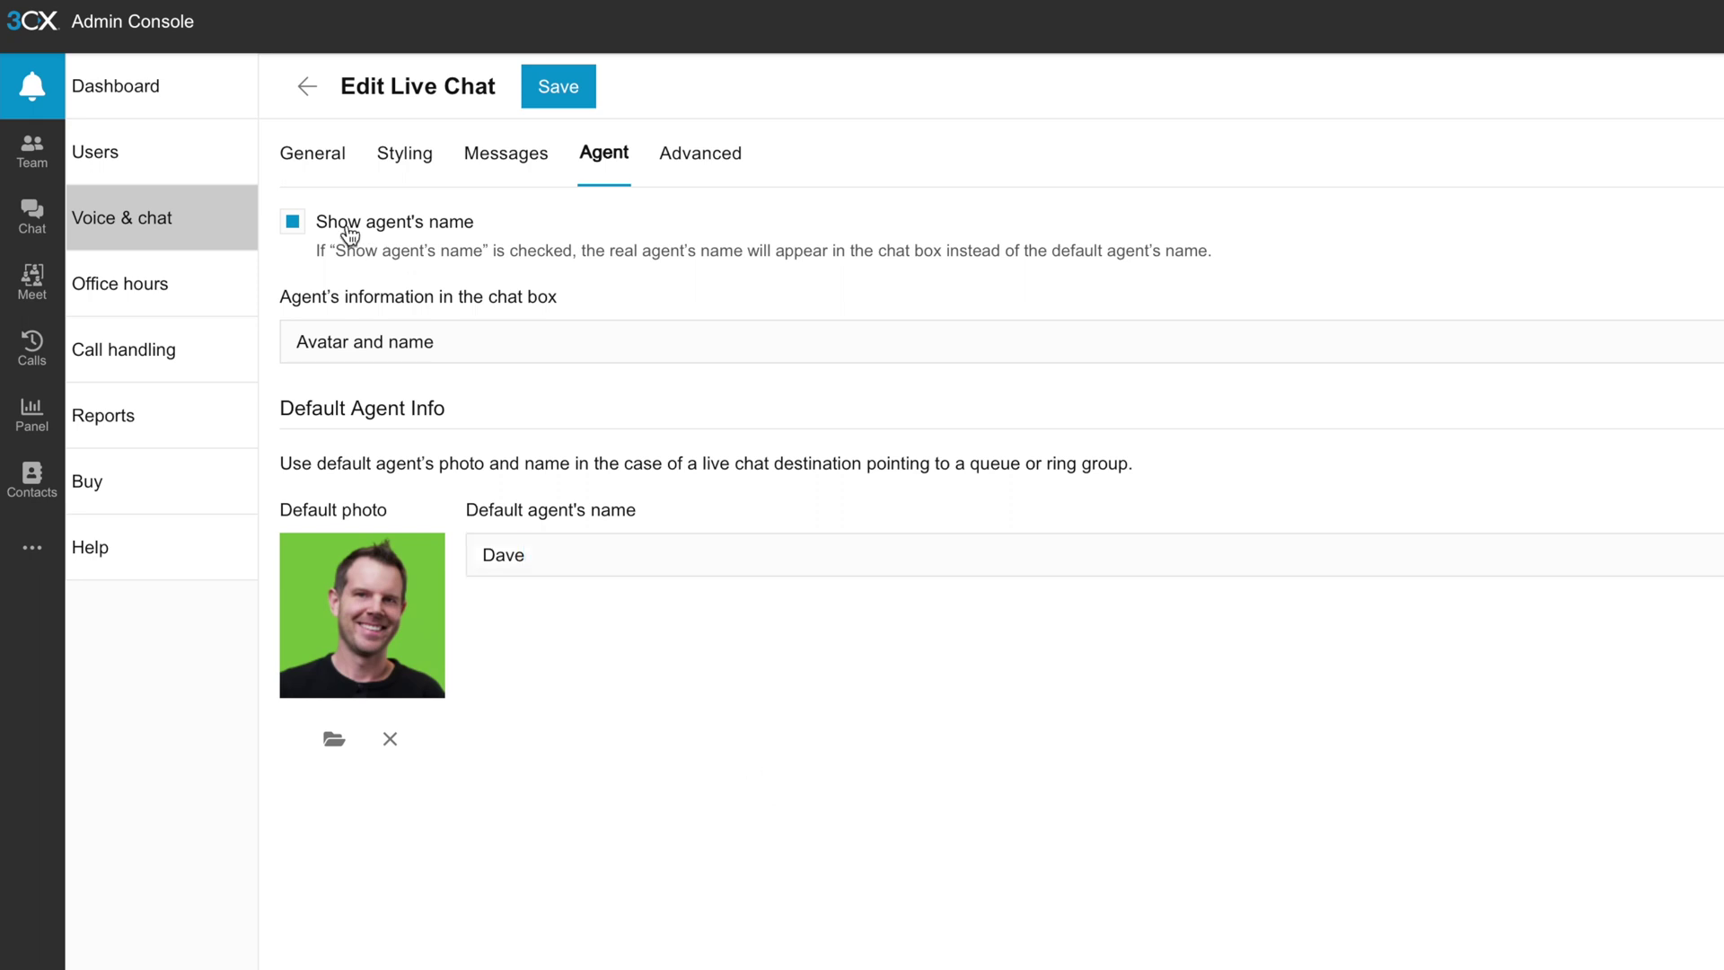
Hide the real agent's name, set agent info to None, and preview the chat widget.
click(294, 225)
click(341, 345)
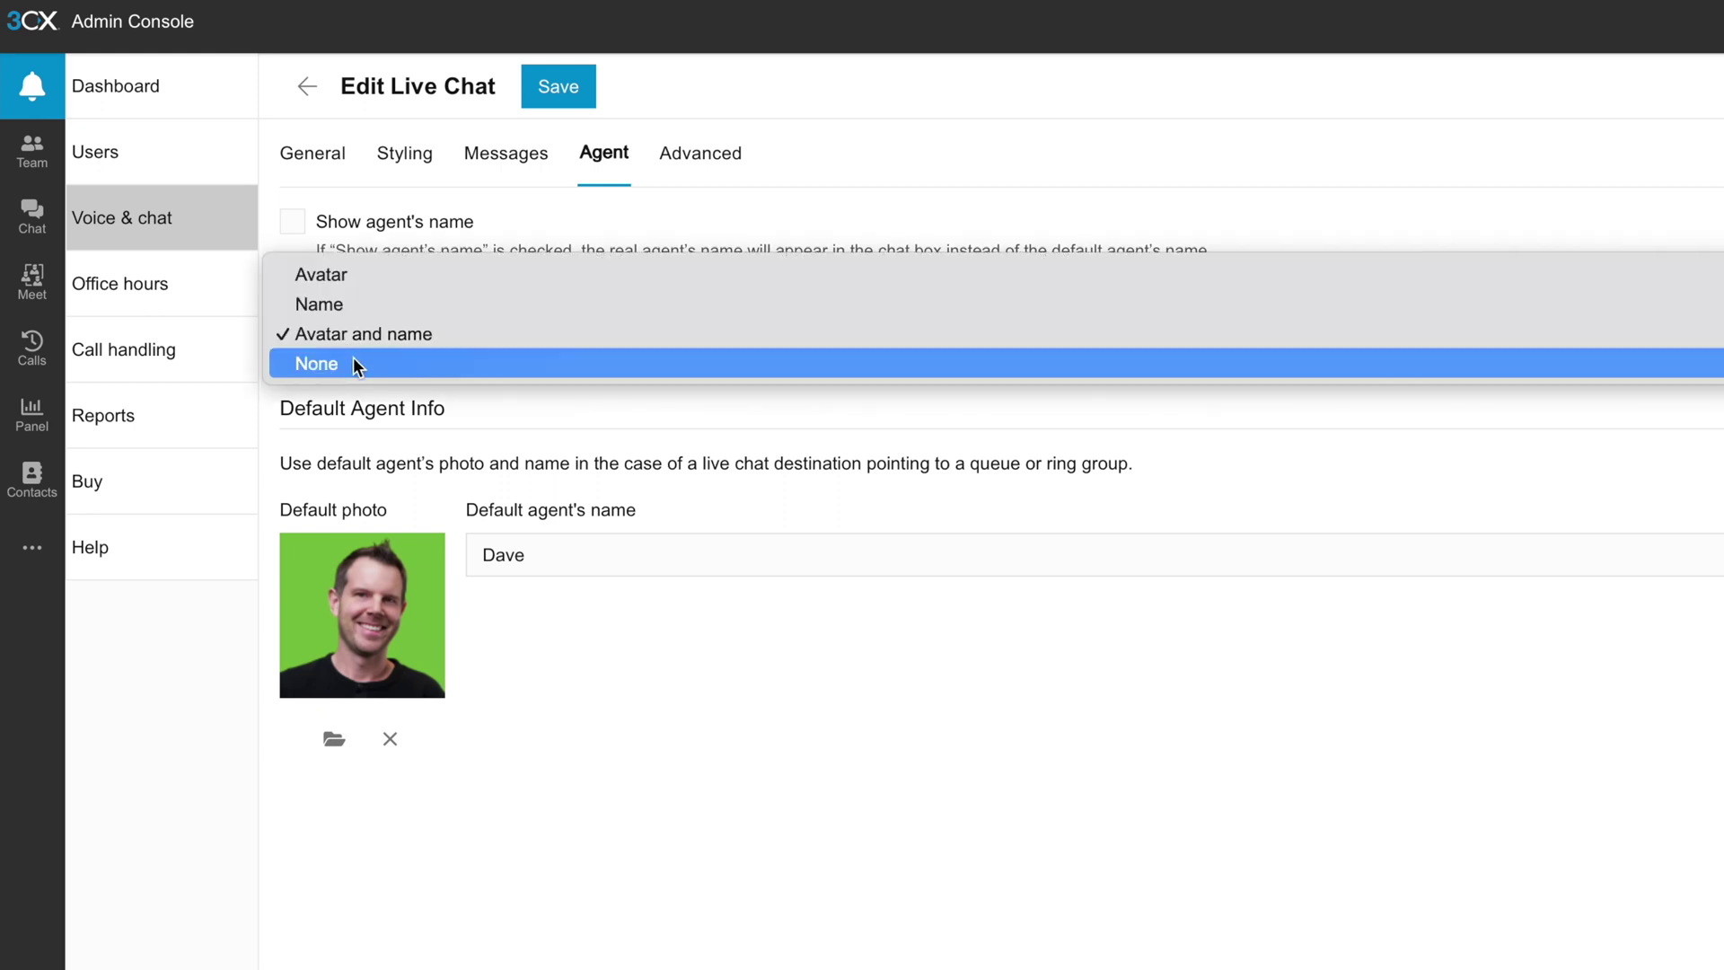
click(353, 361)
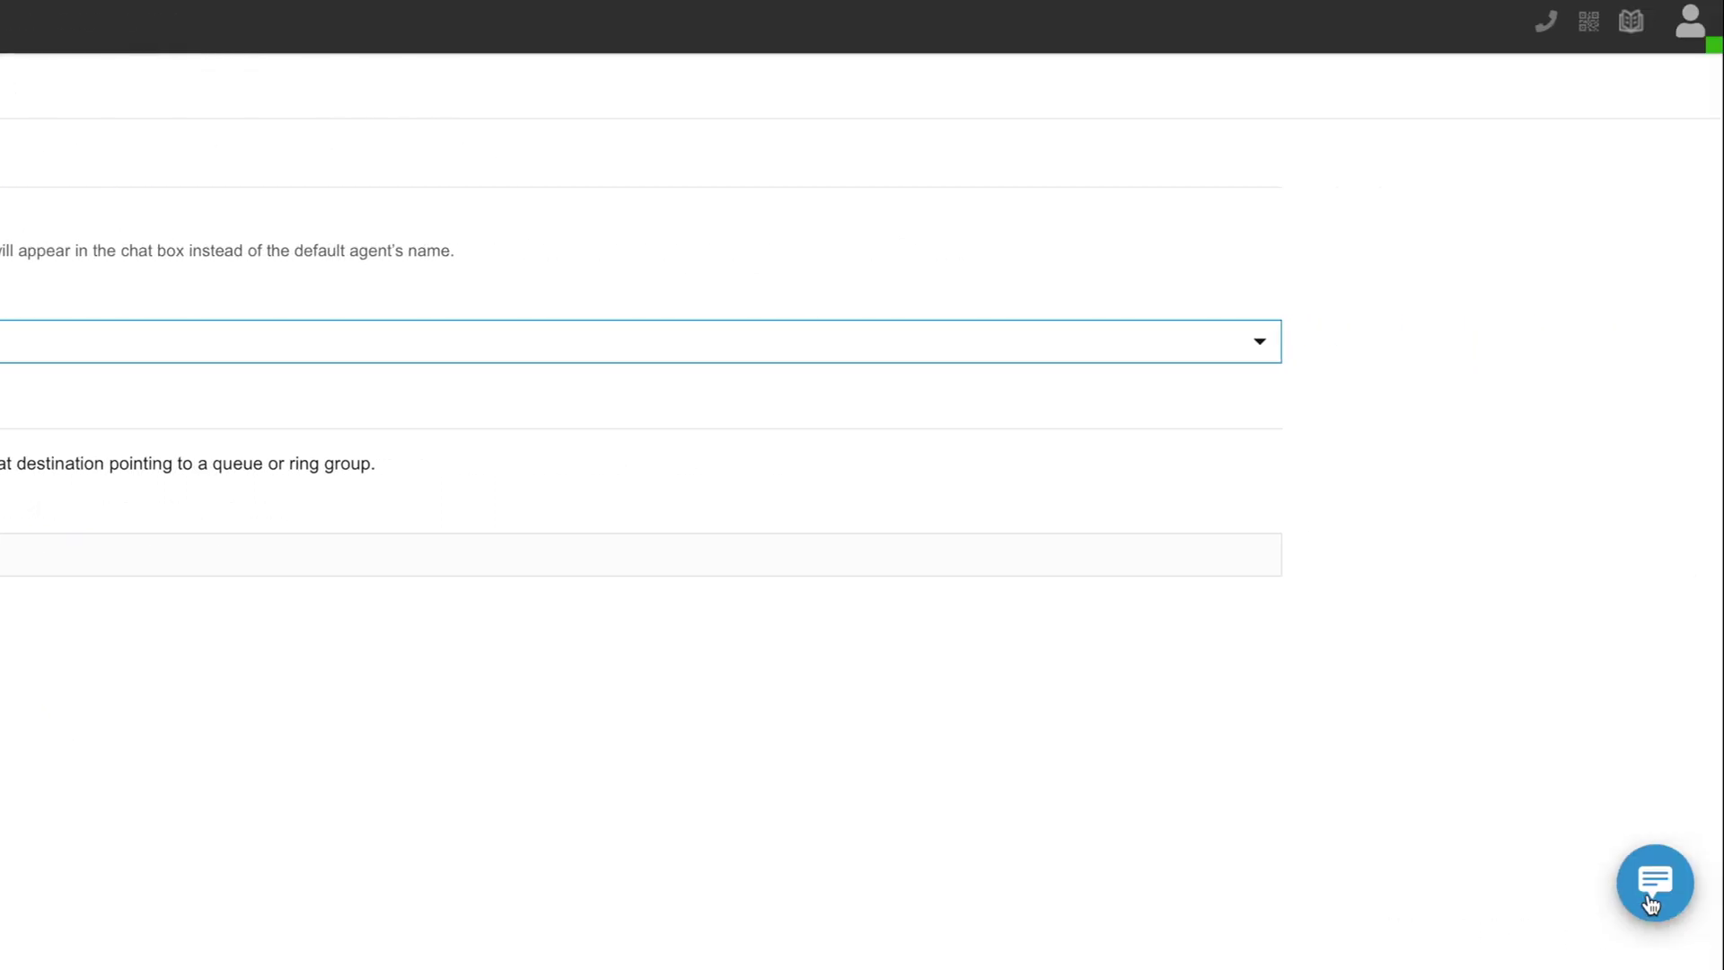
click(1651, 907)
click(1598, 743)
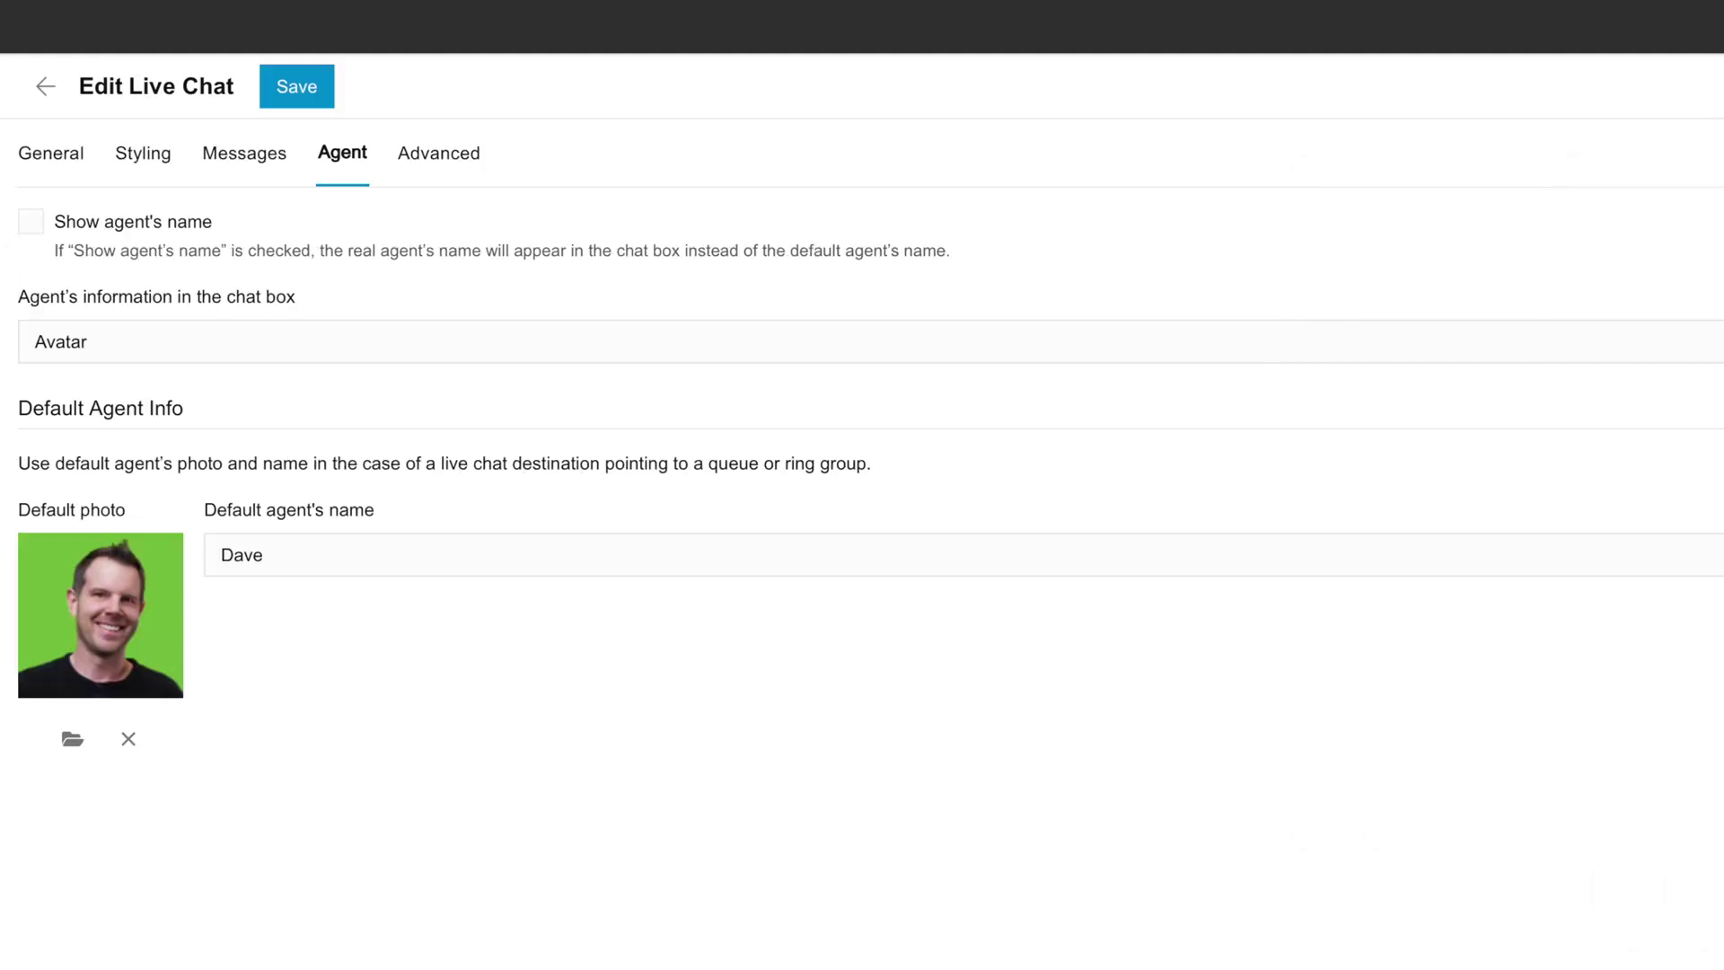
click(154, 157)
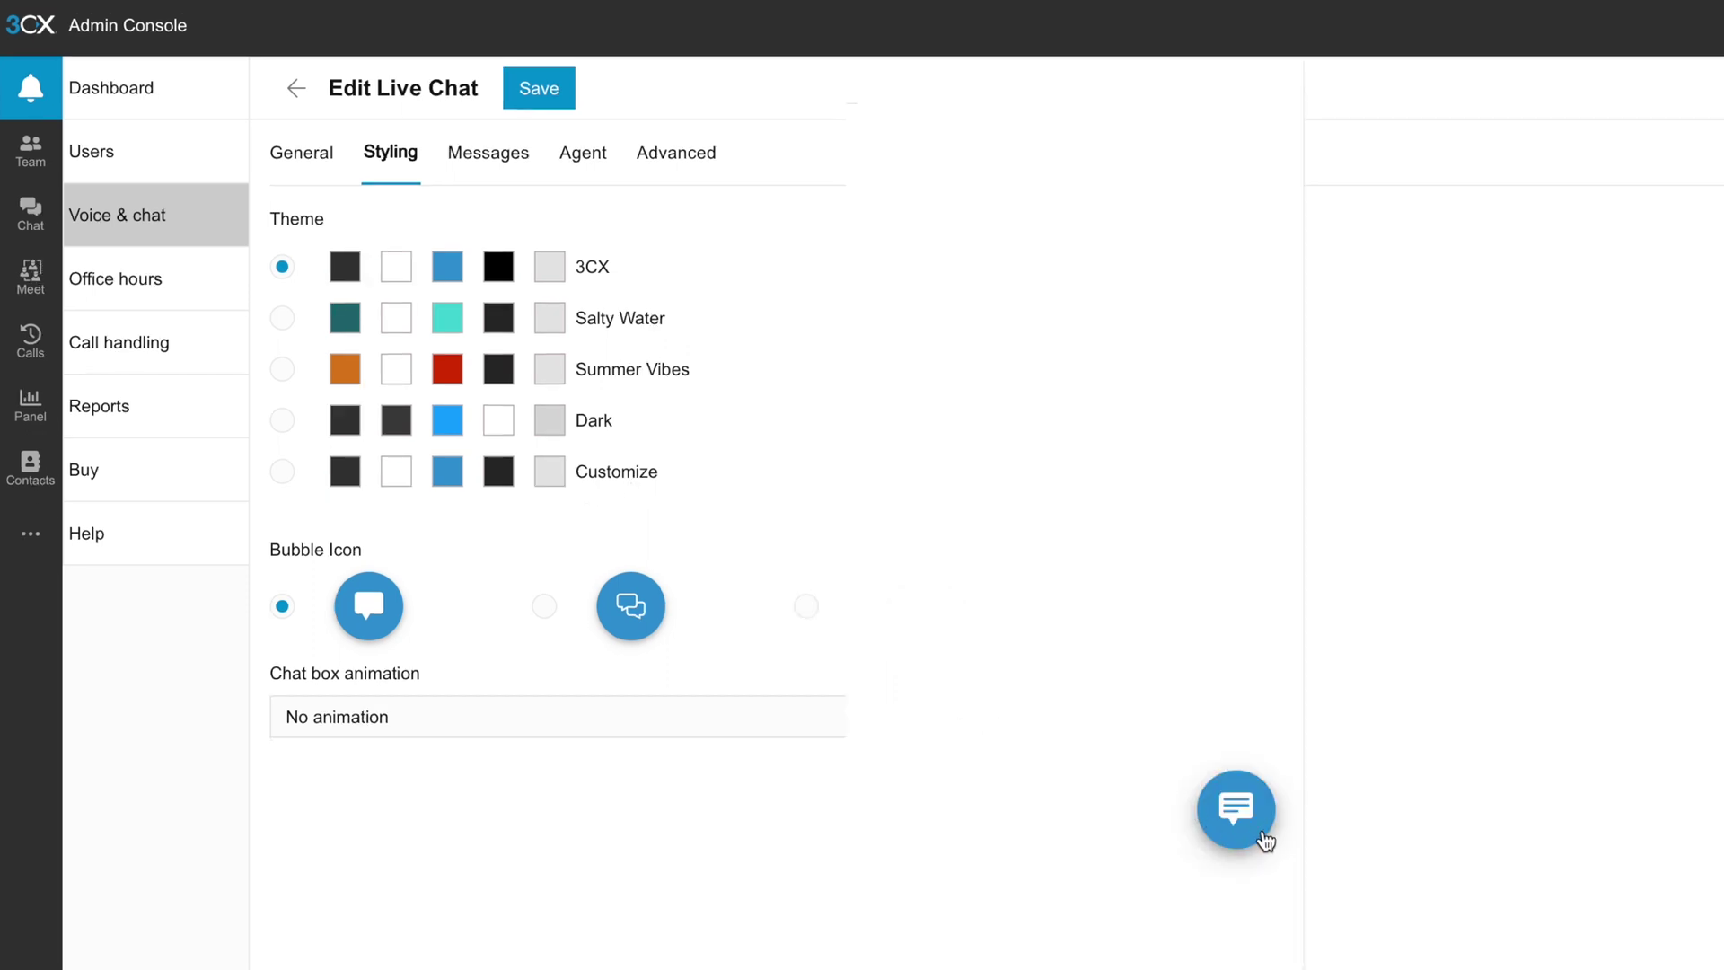
Apply the Customize theme with a dark green main accent and enable privacy controls.
click(1258, 830)
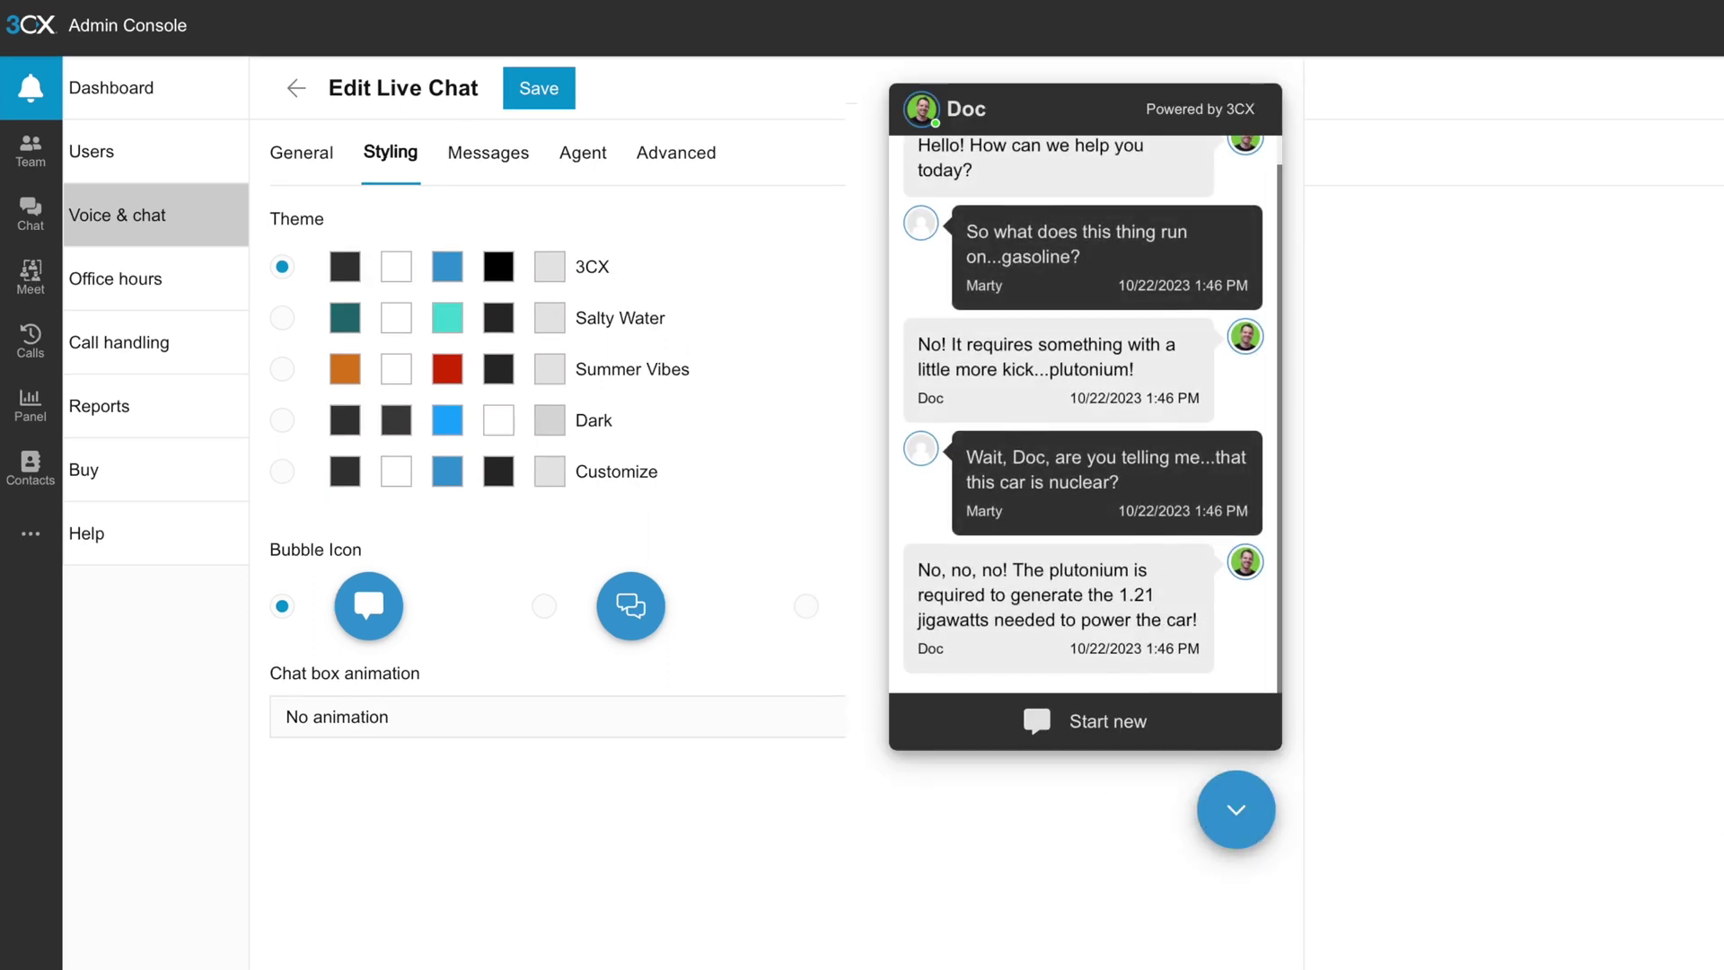
click(447, 472)
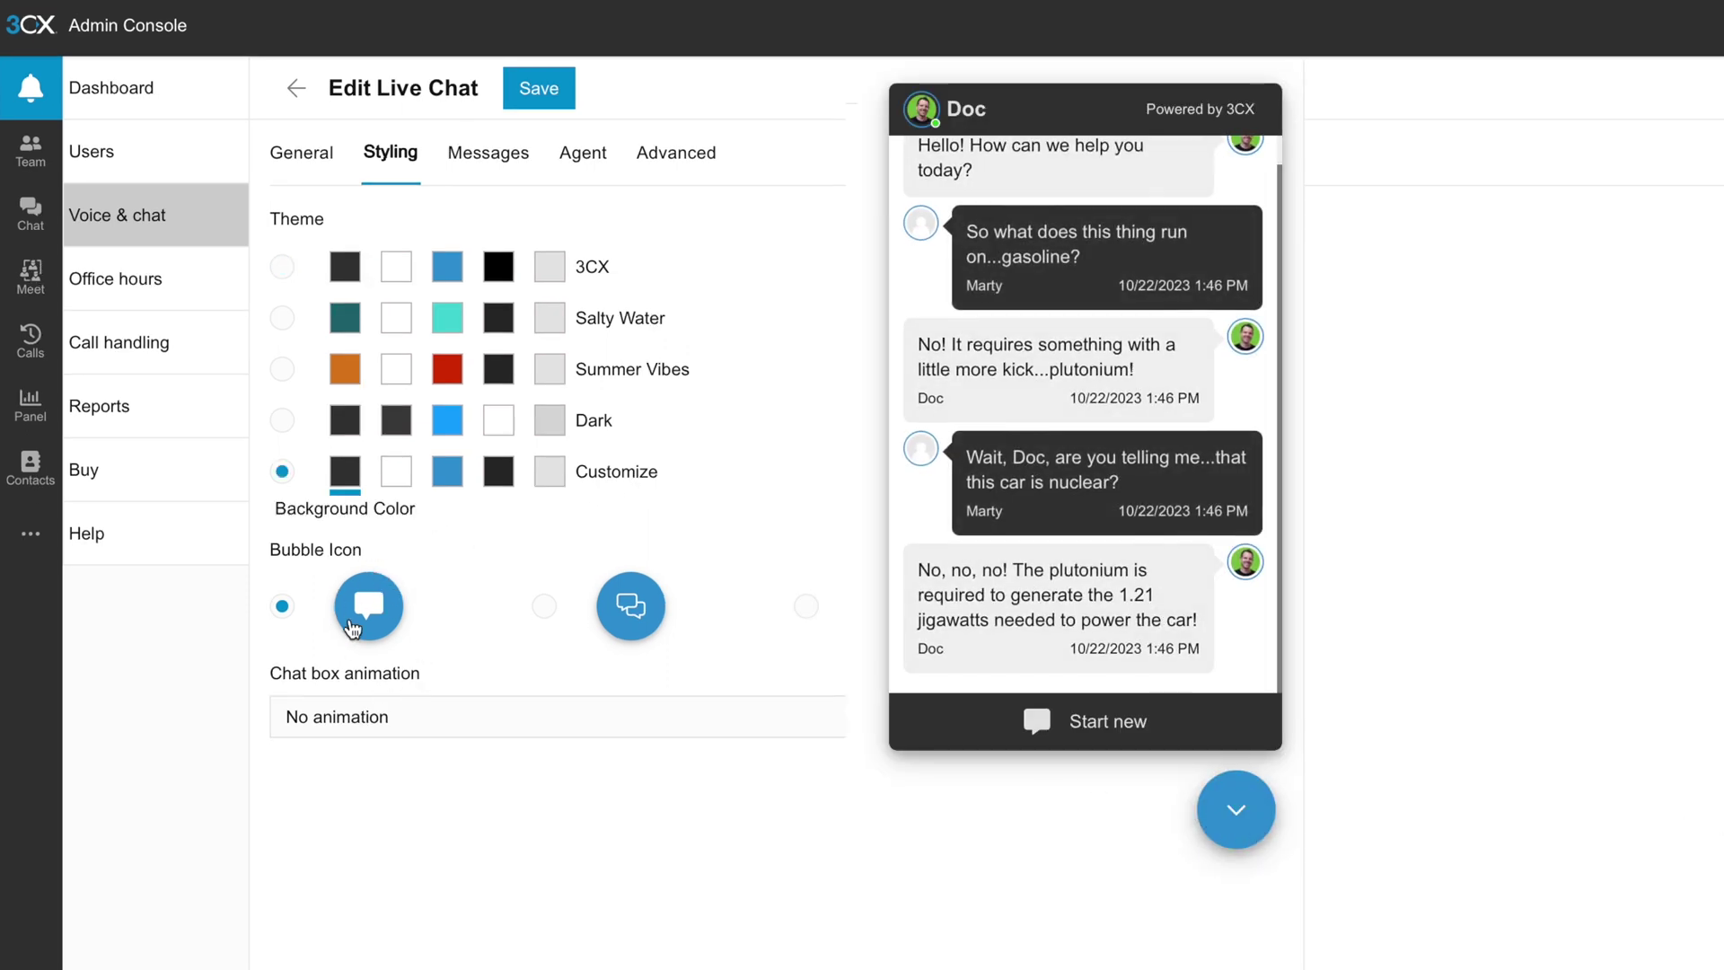
click(447, 471)
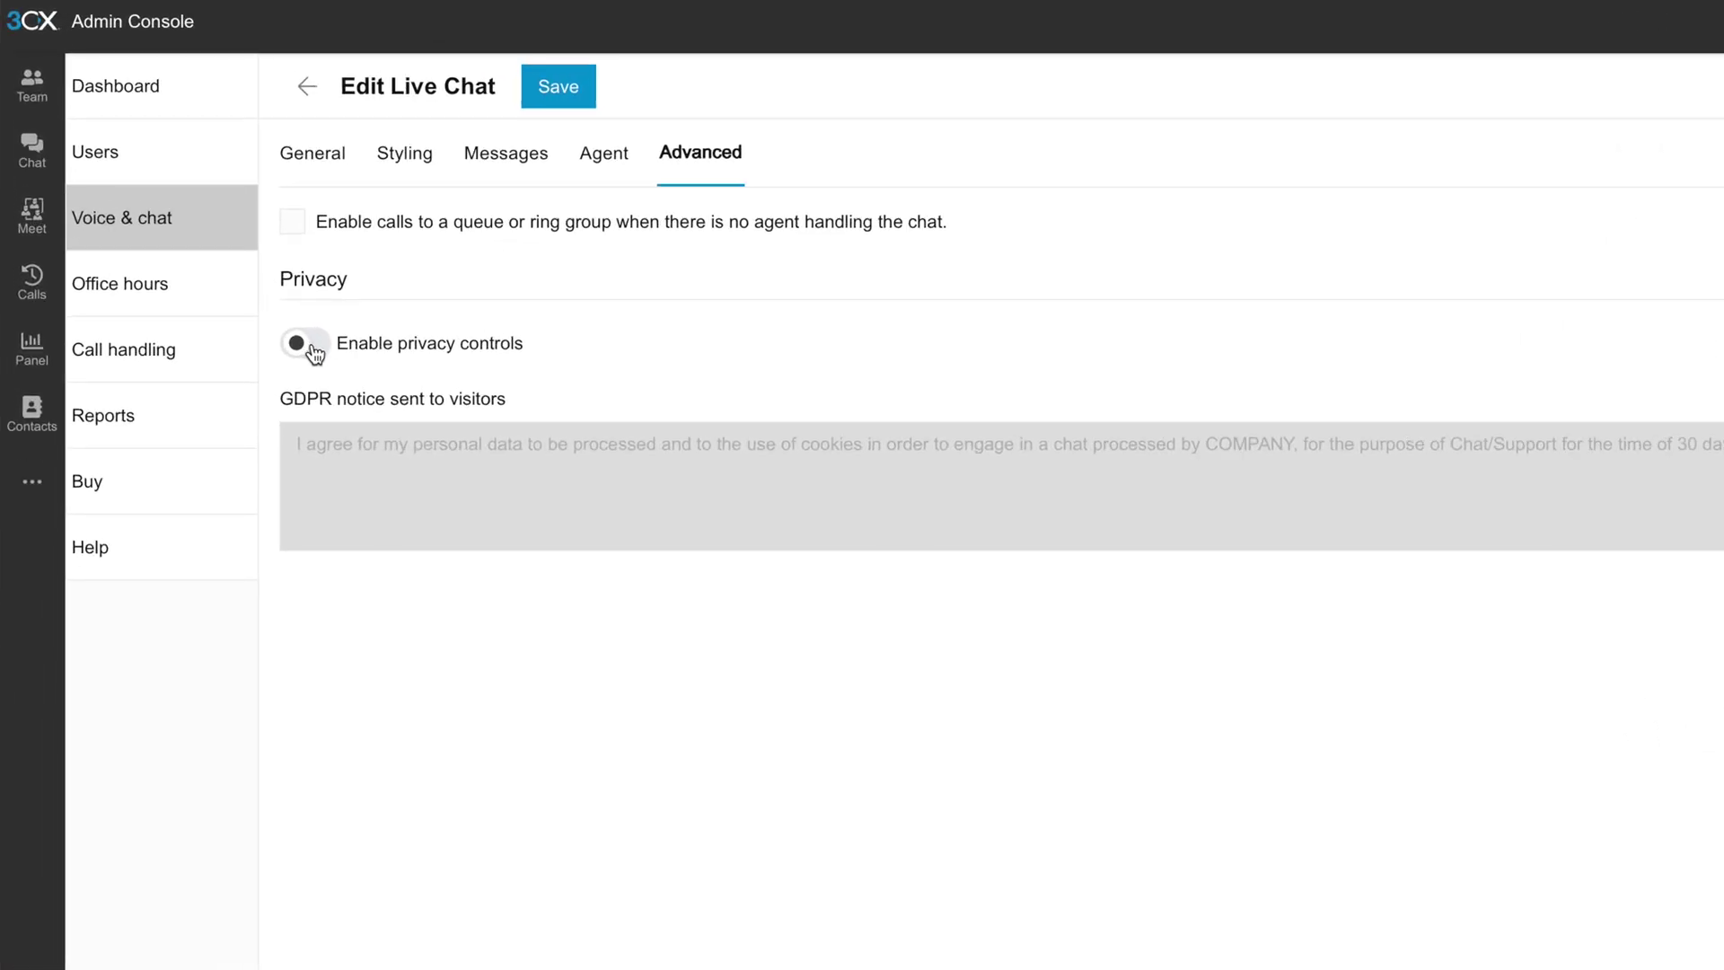
click(311, 346)
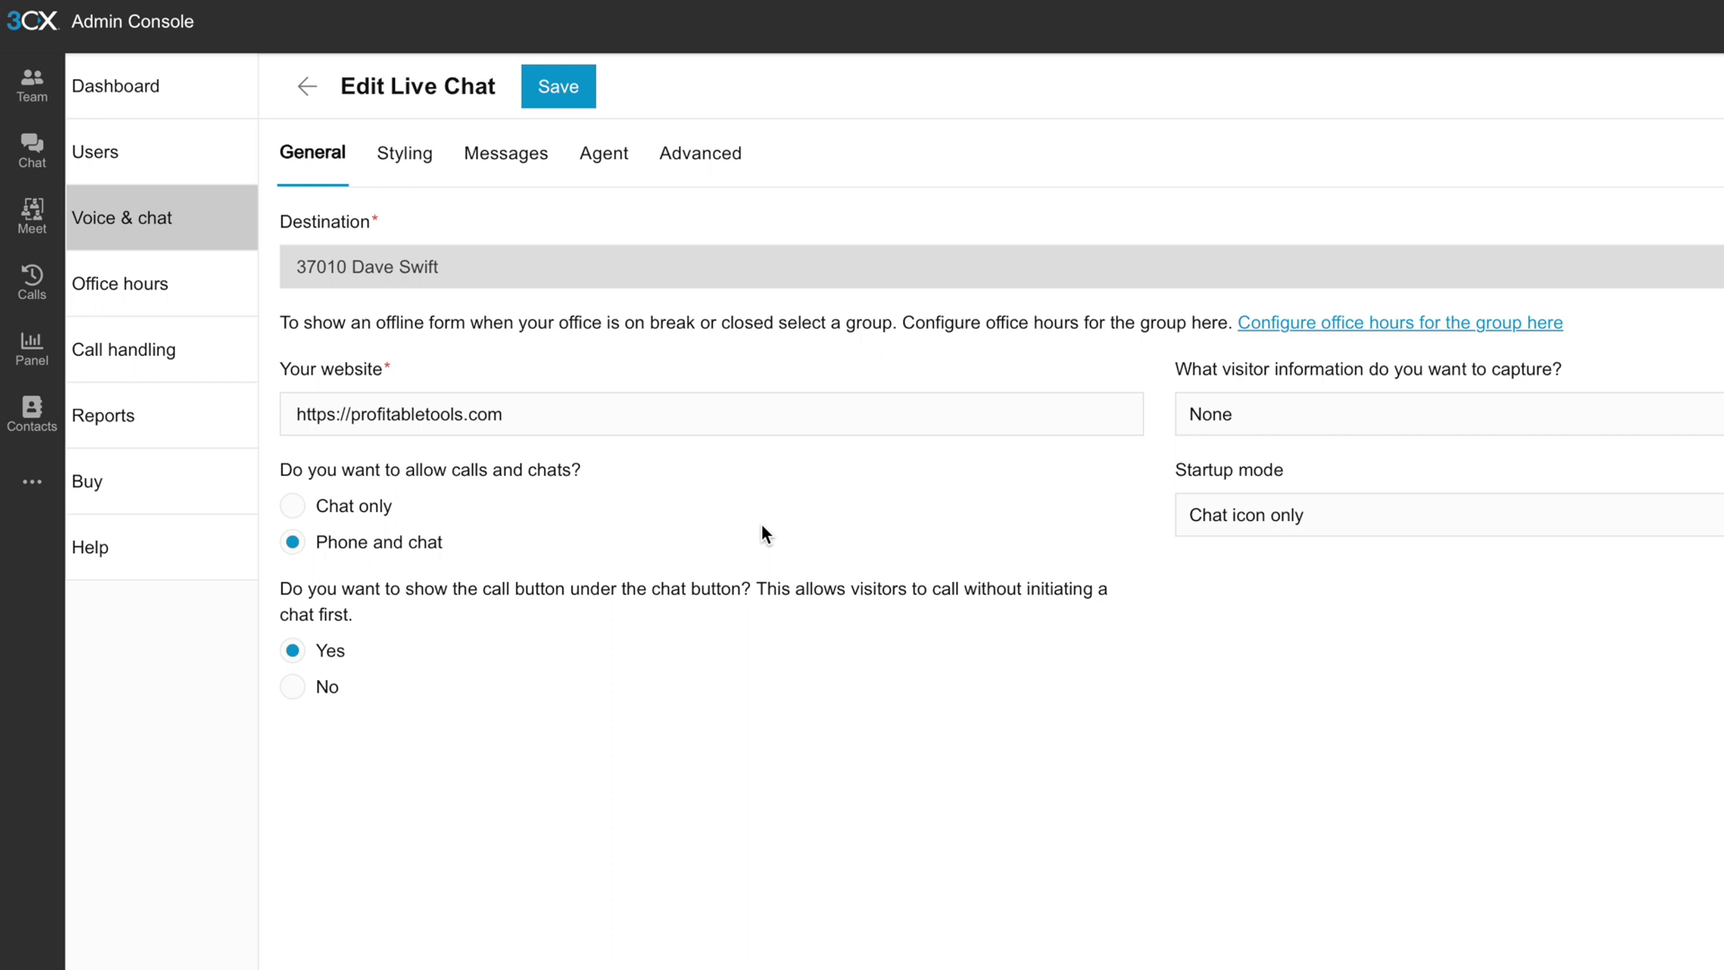
Set the live chat to Chat only with startup mode Chat box.
click(347, 504)
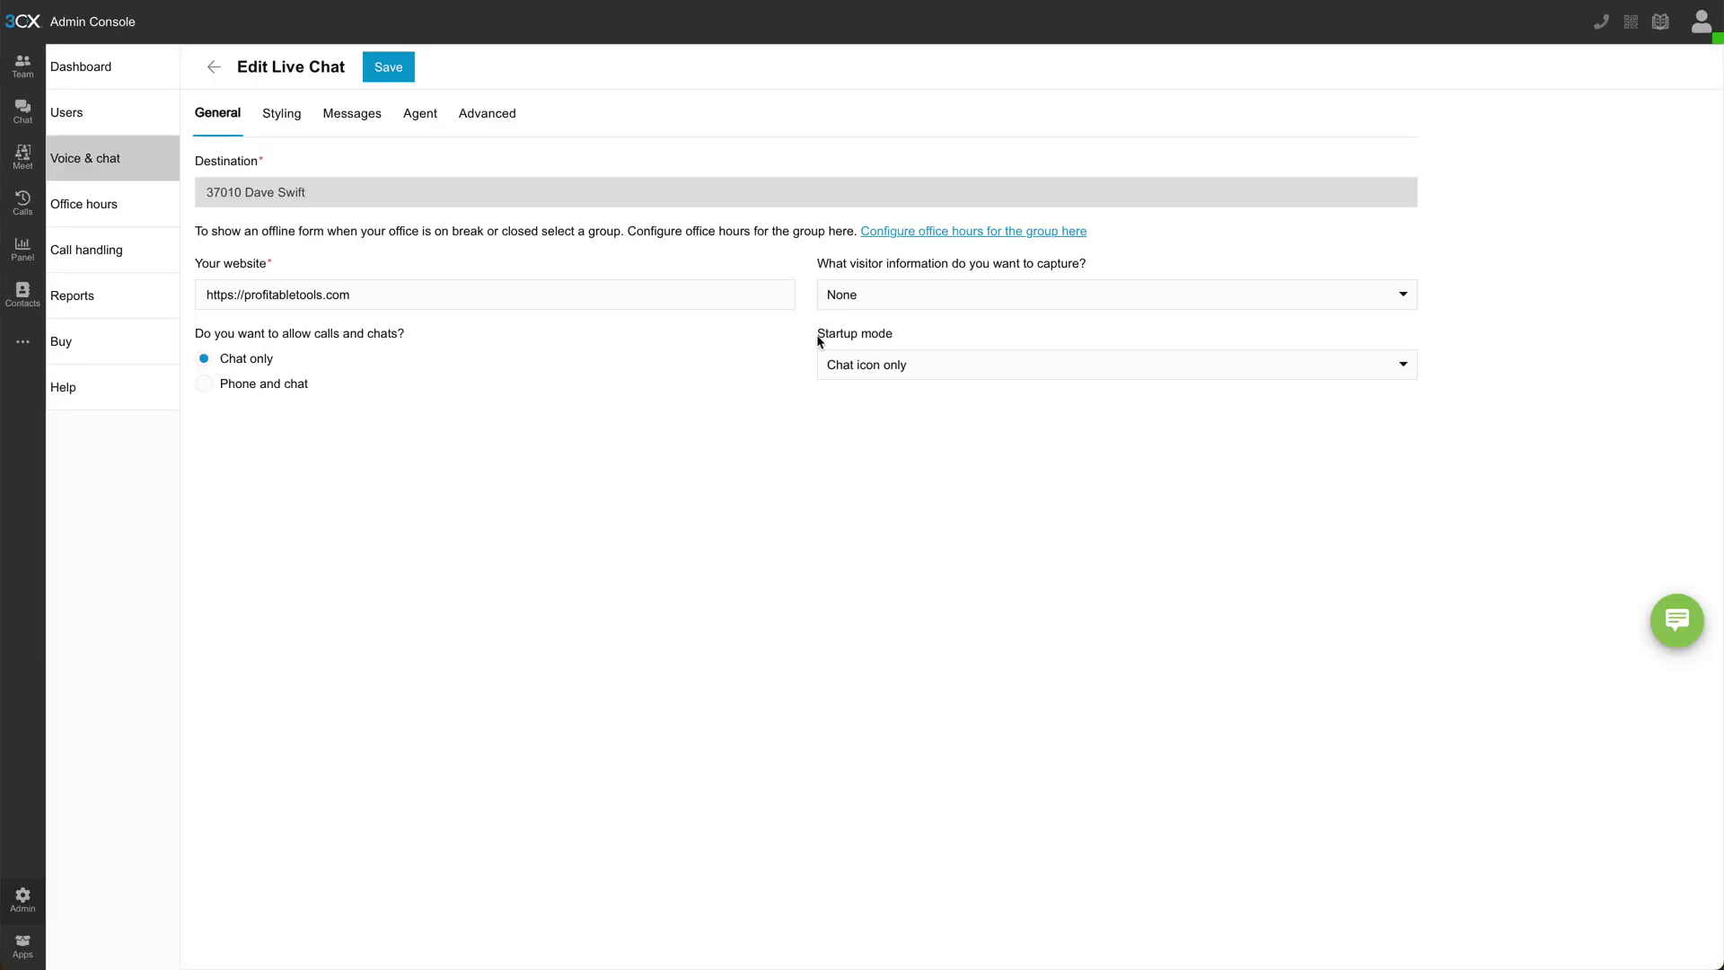
click(875, 368)
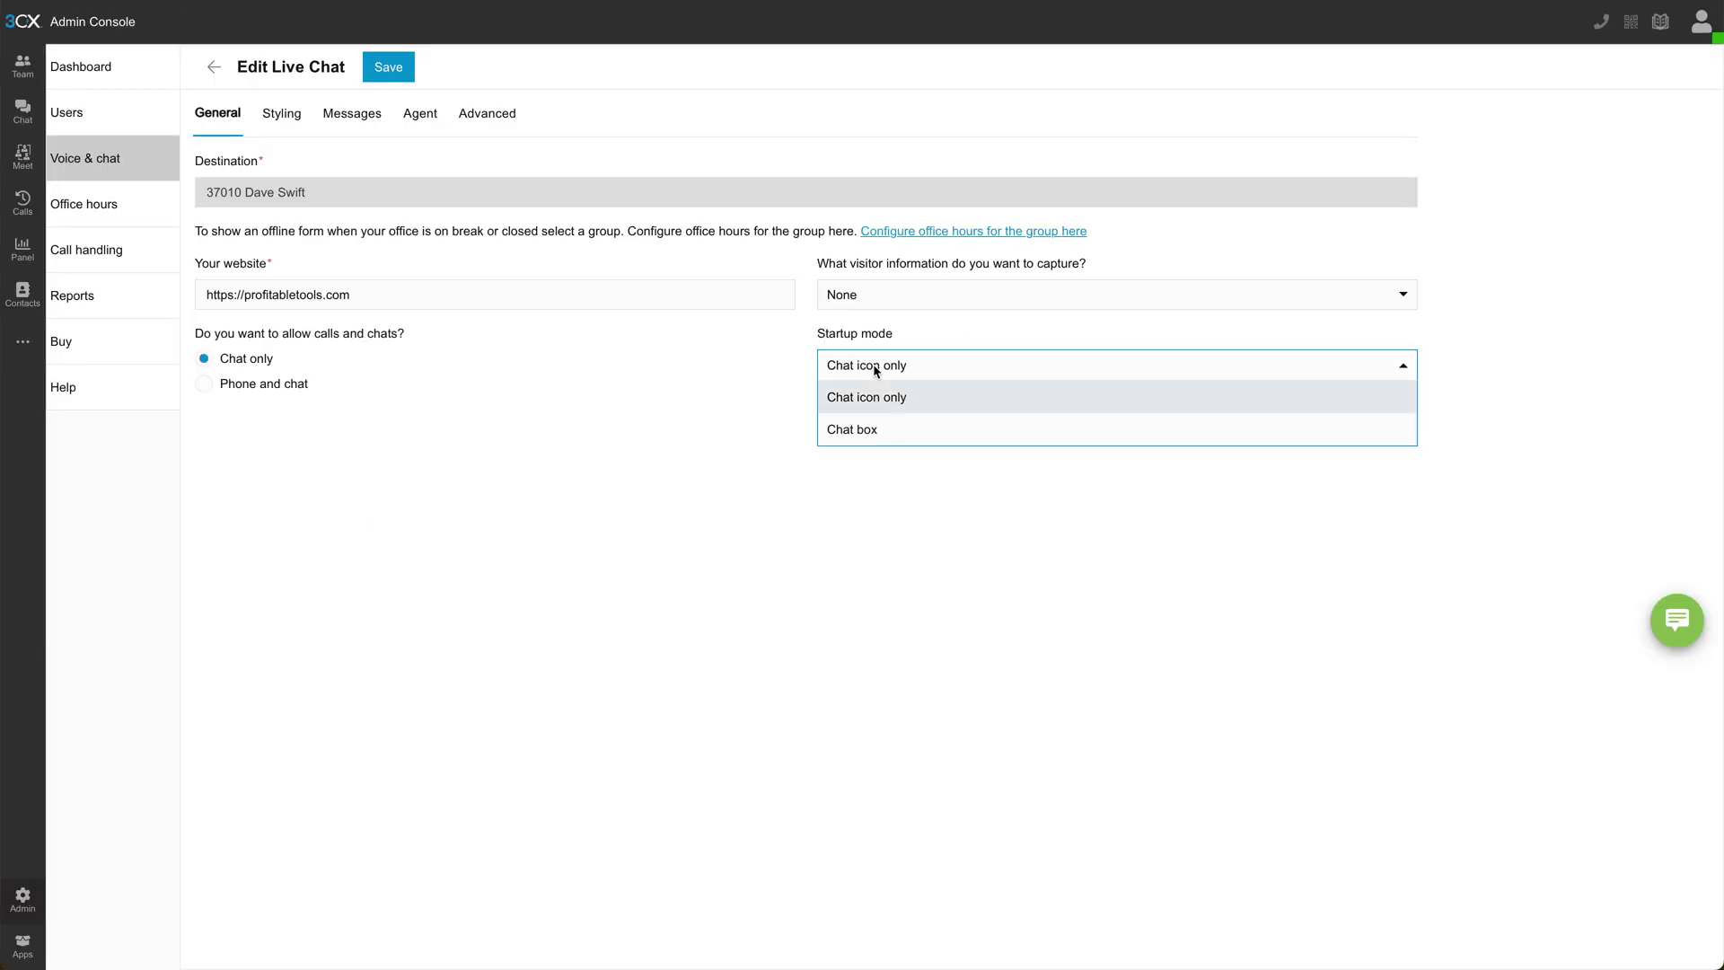
click(863, 431)
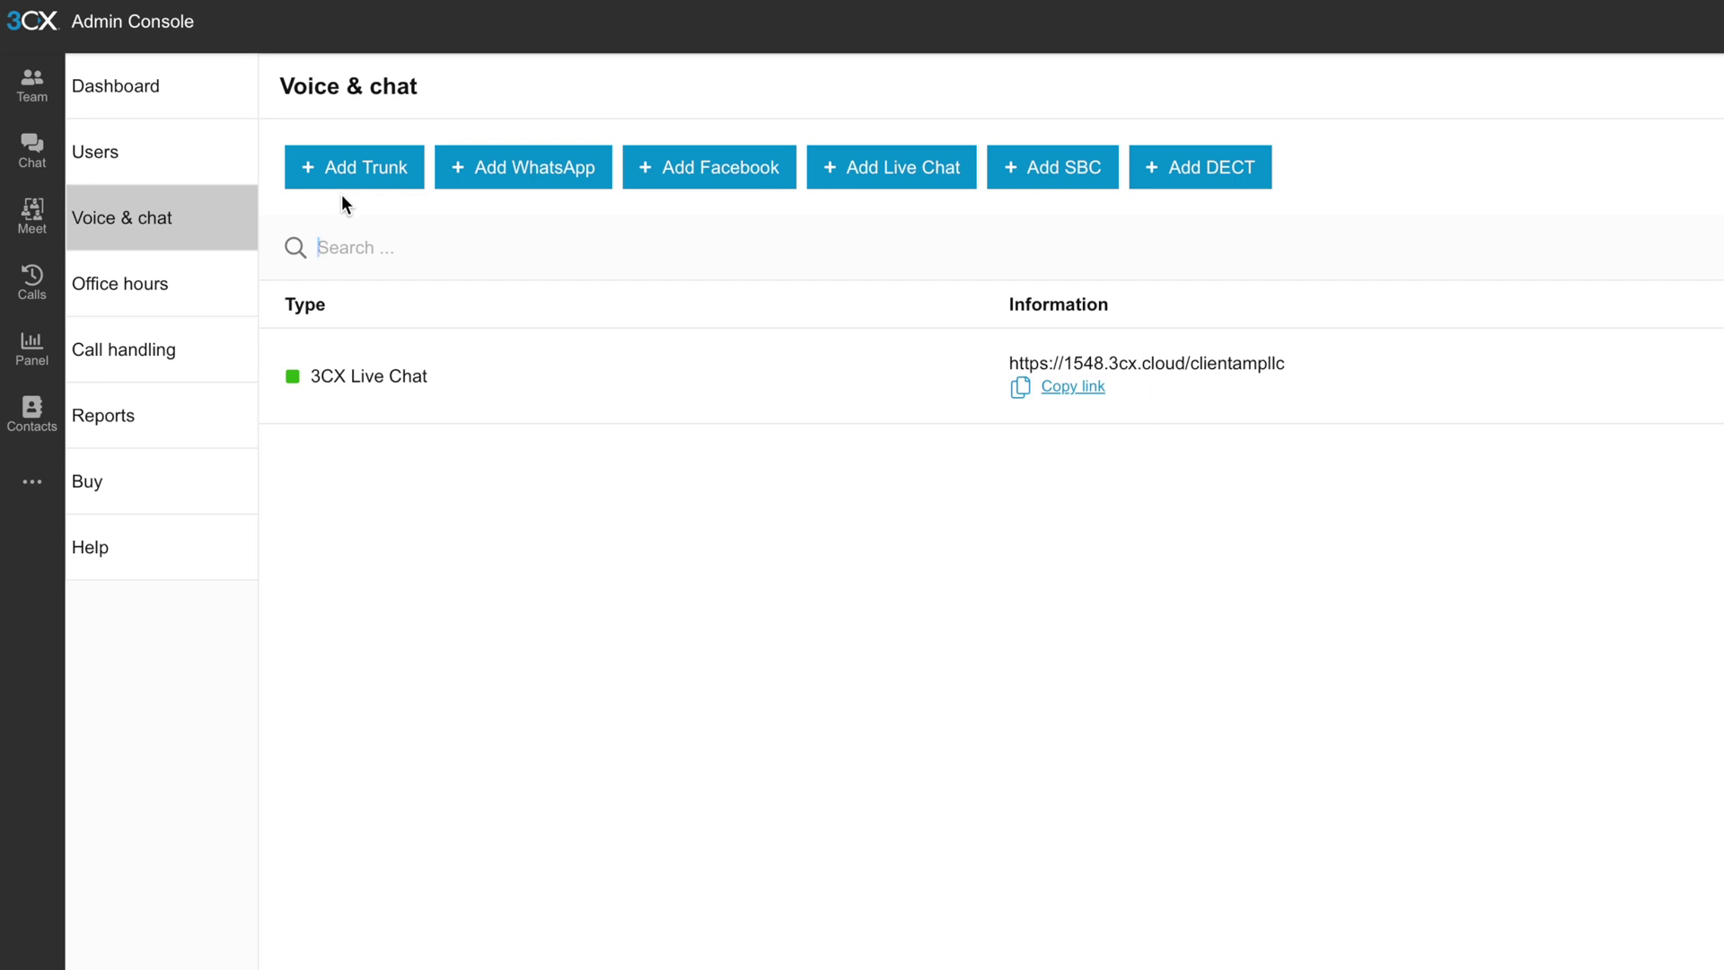
Open the Office hours settings from the left sidebar.
click(166, 287)
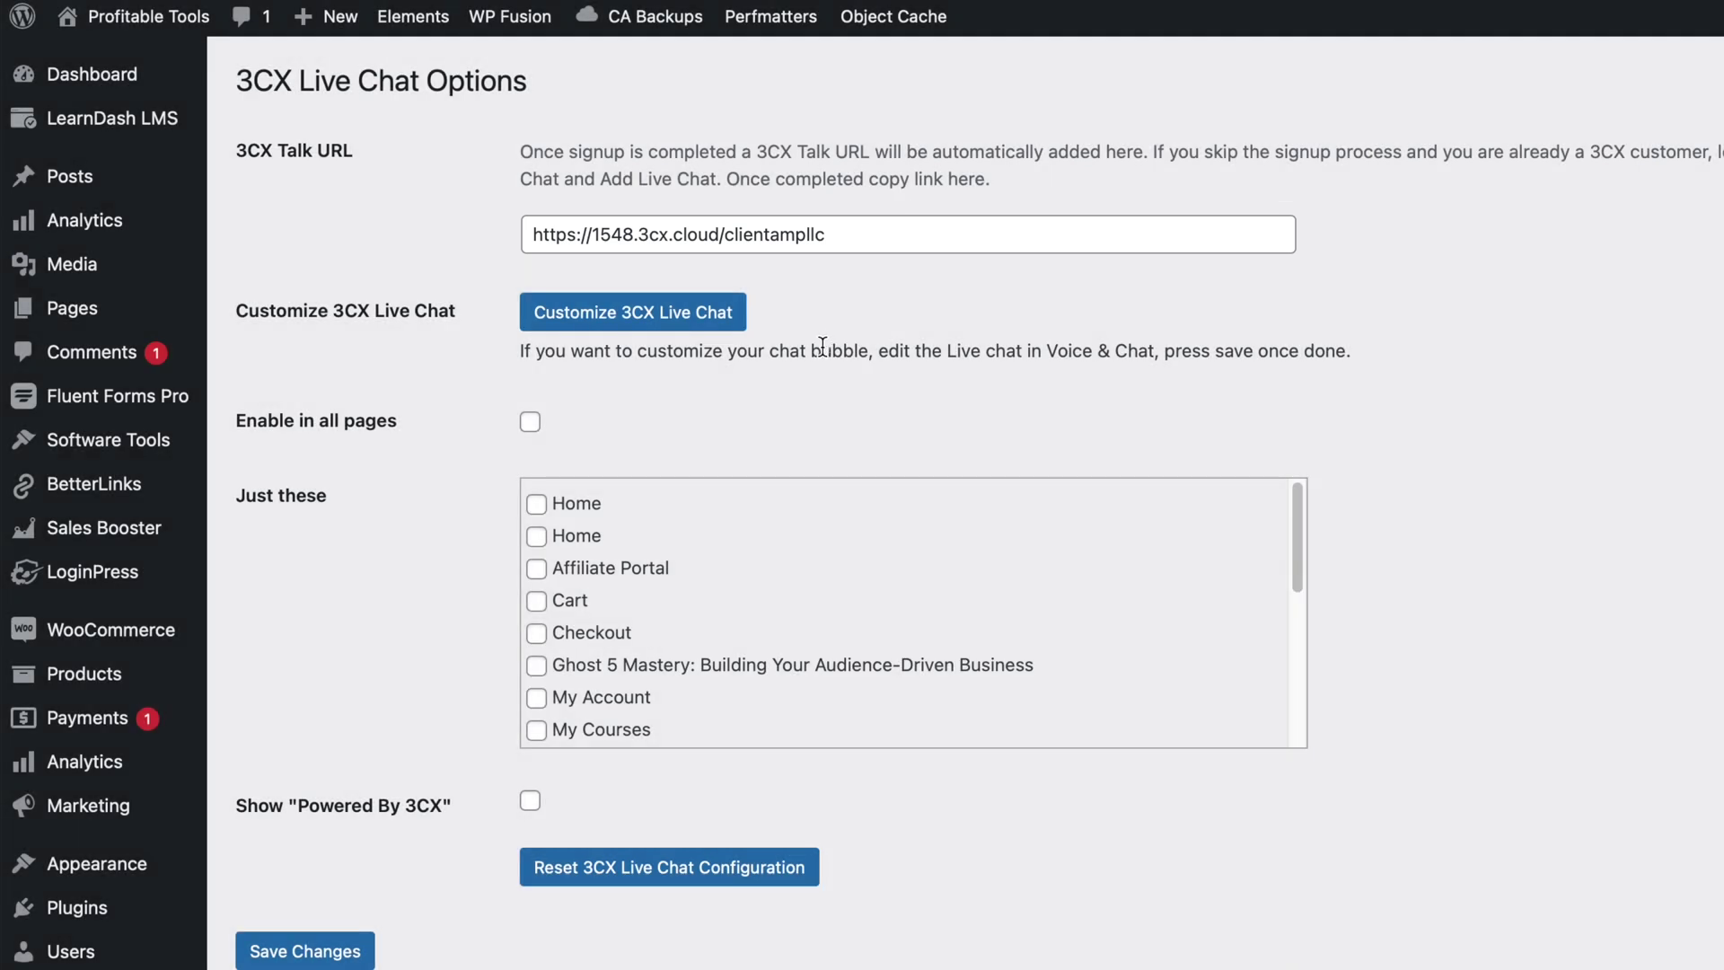
Limit the chat to the Cart, Checkout and Ghost 5 Mastery pages, save, and keep the Powered By 3CX credit off.
click(531, 423)
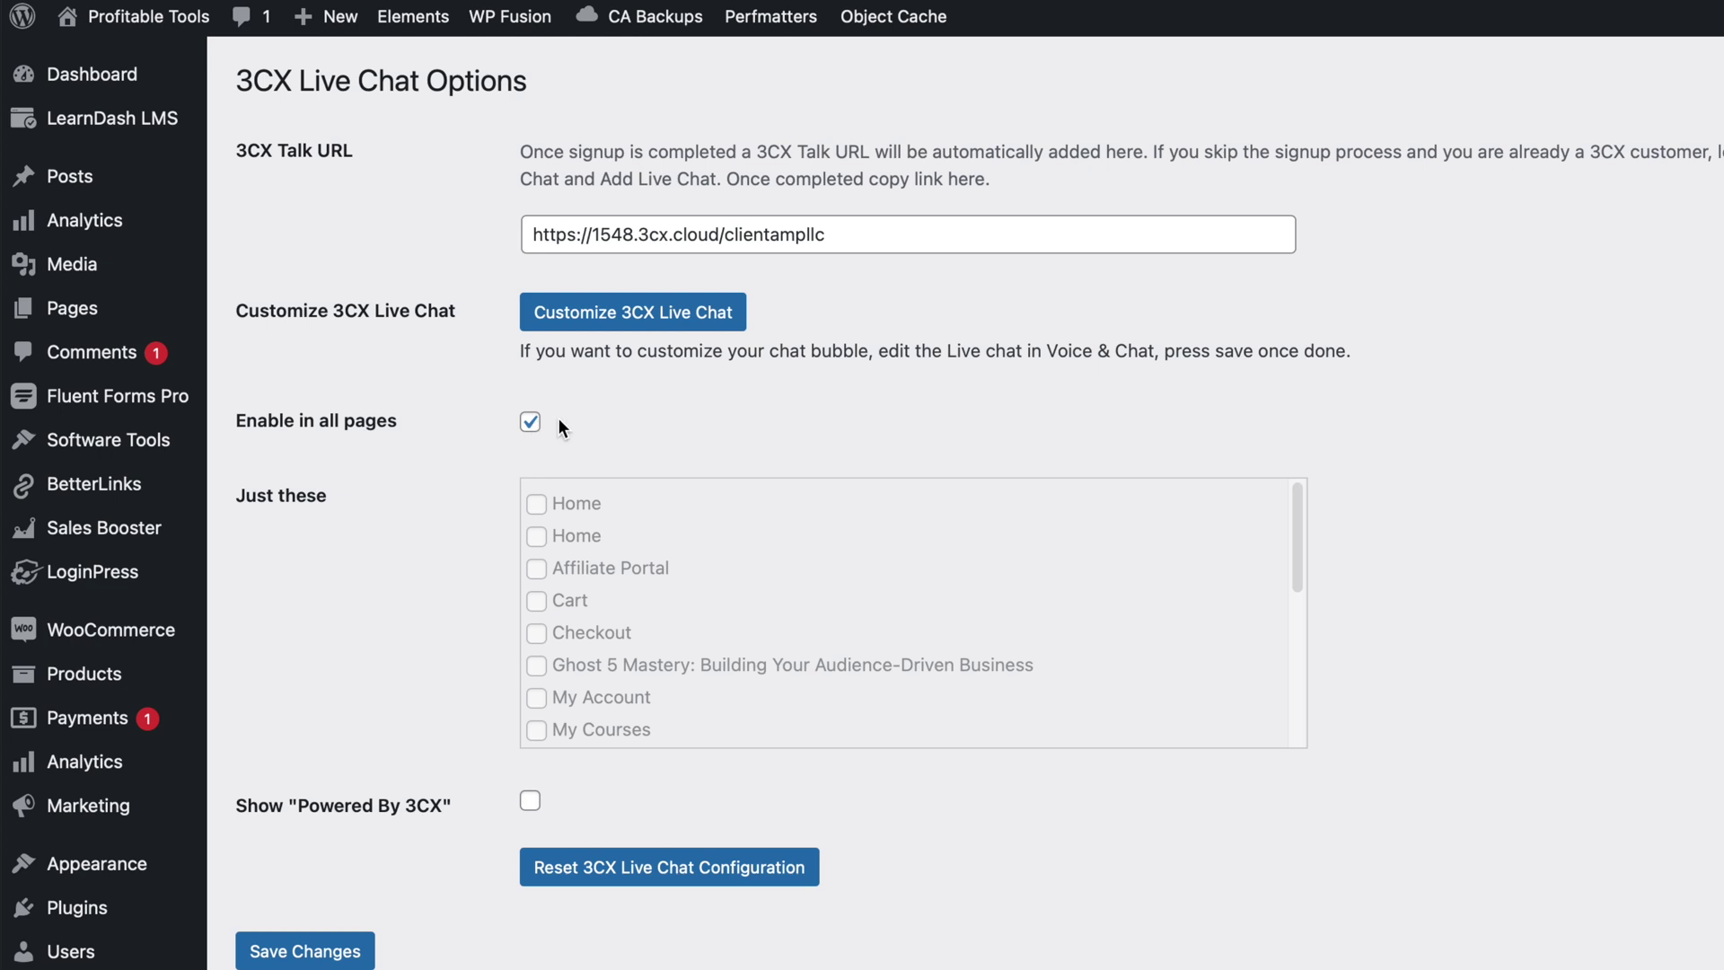
click(531, 423)
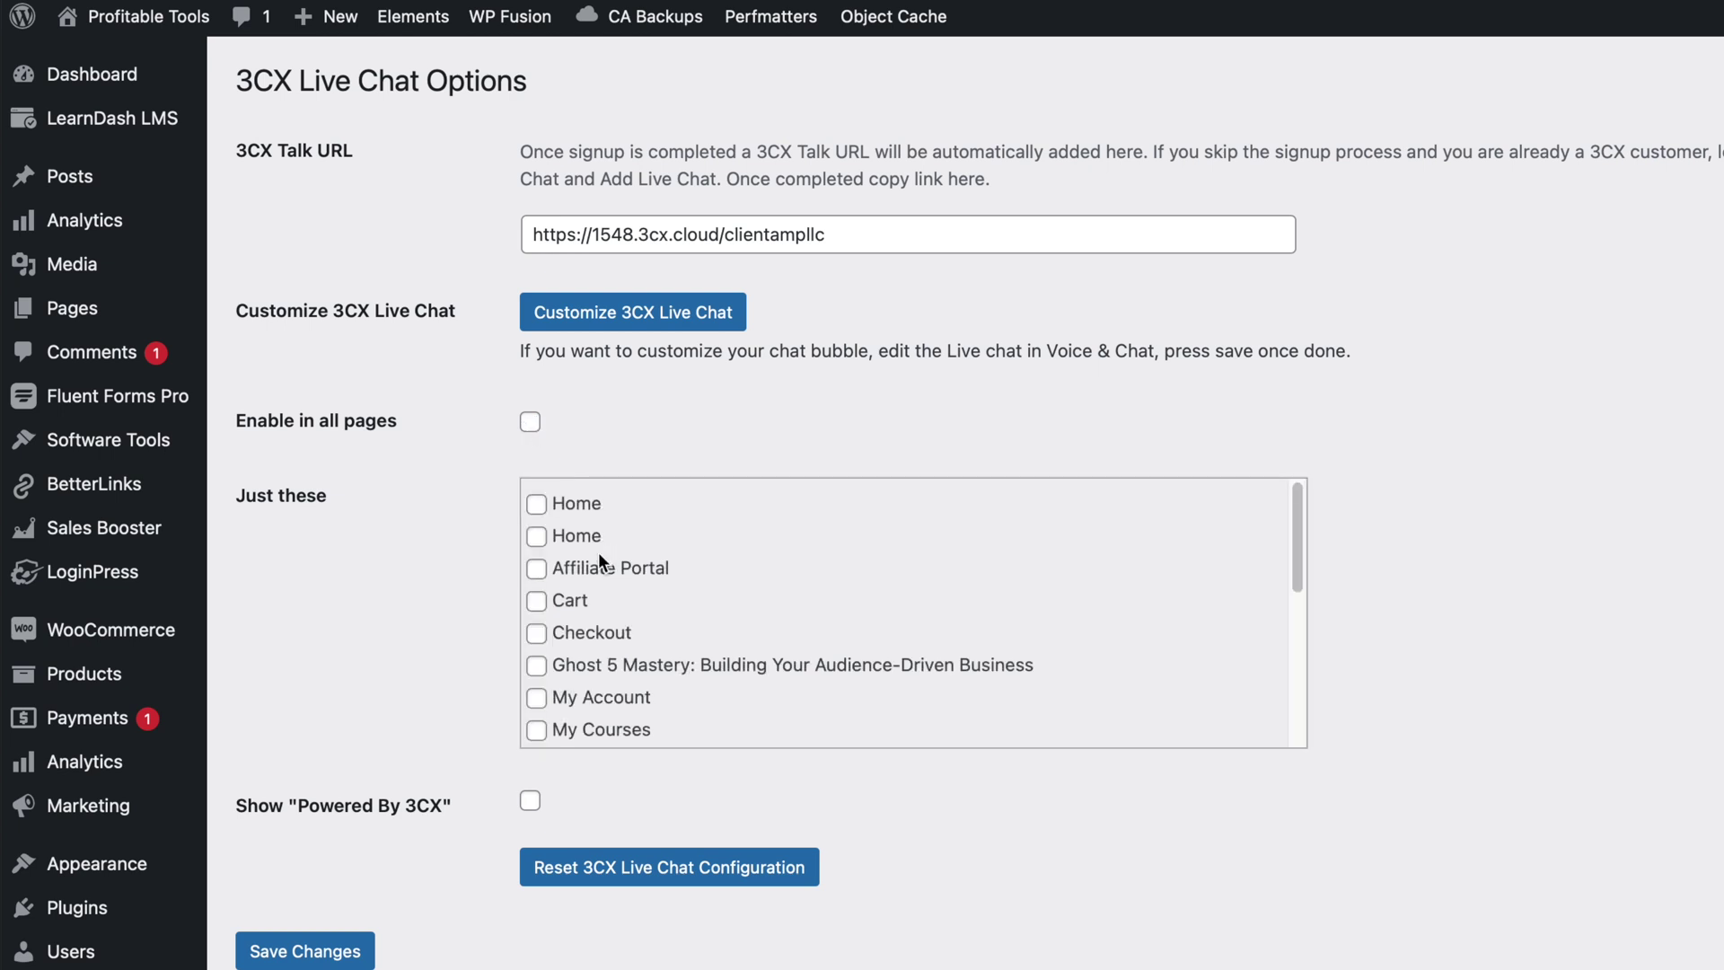
click(538, 669)
click(538, 635)
click(538, 602)
click(322, 955)
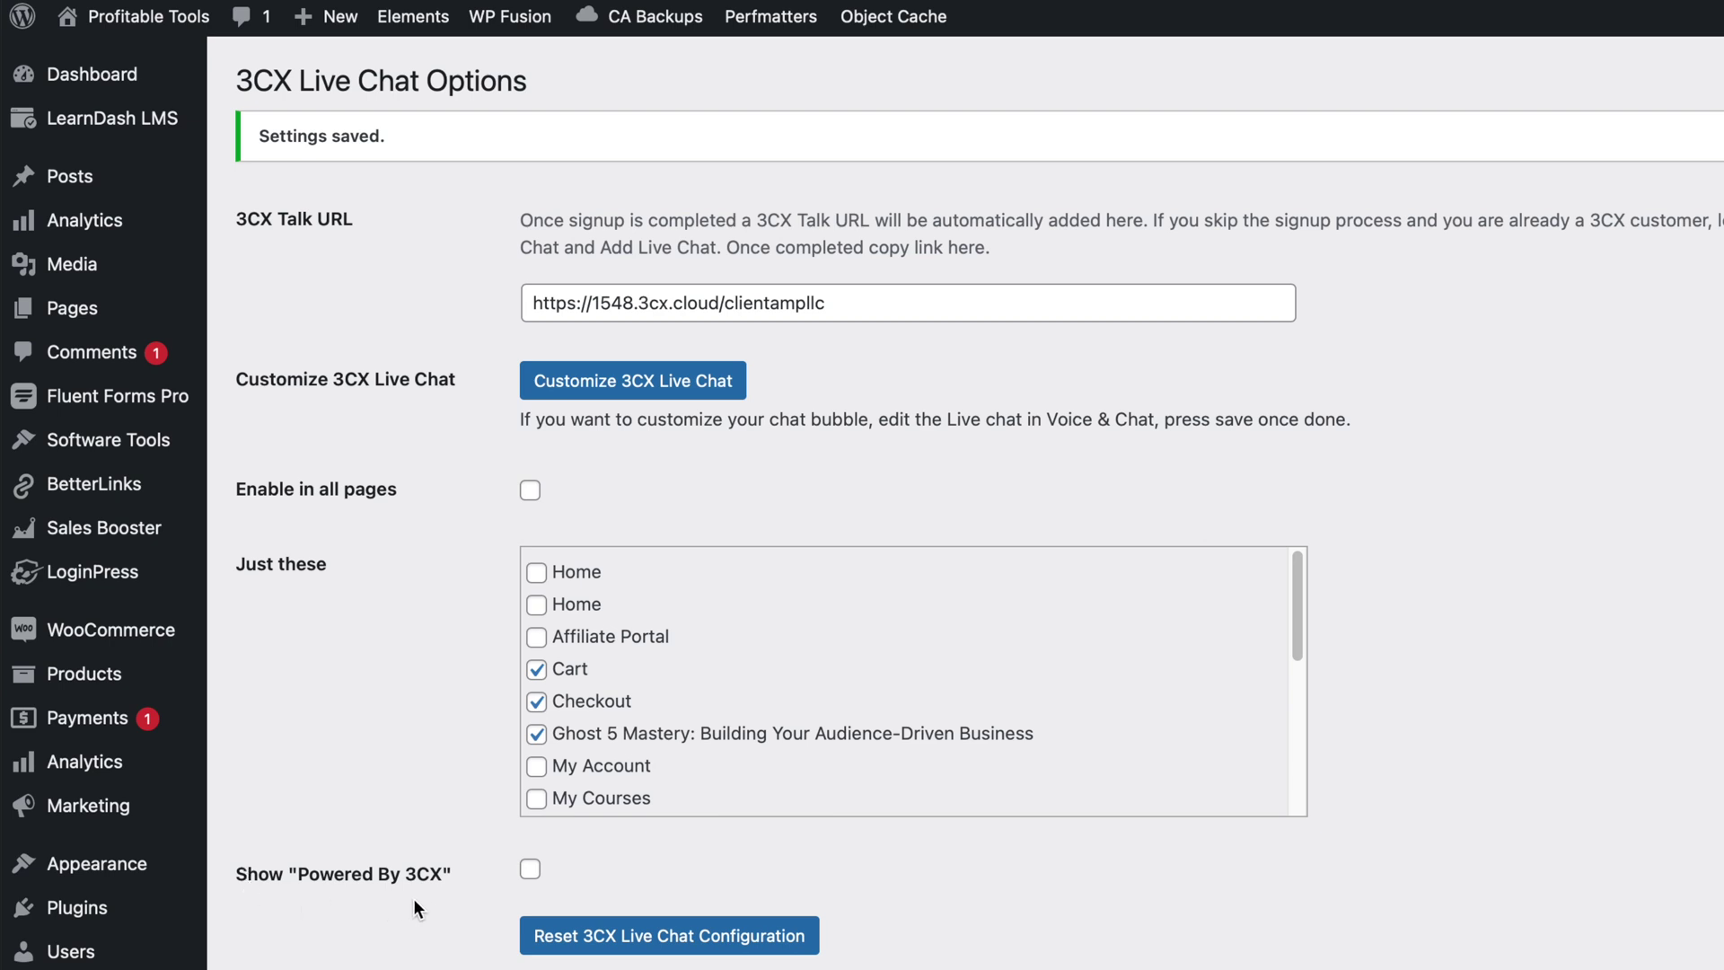
click(530, 869)
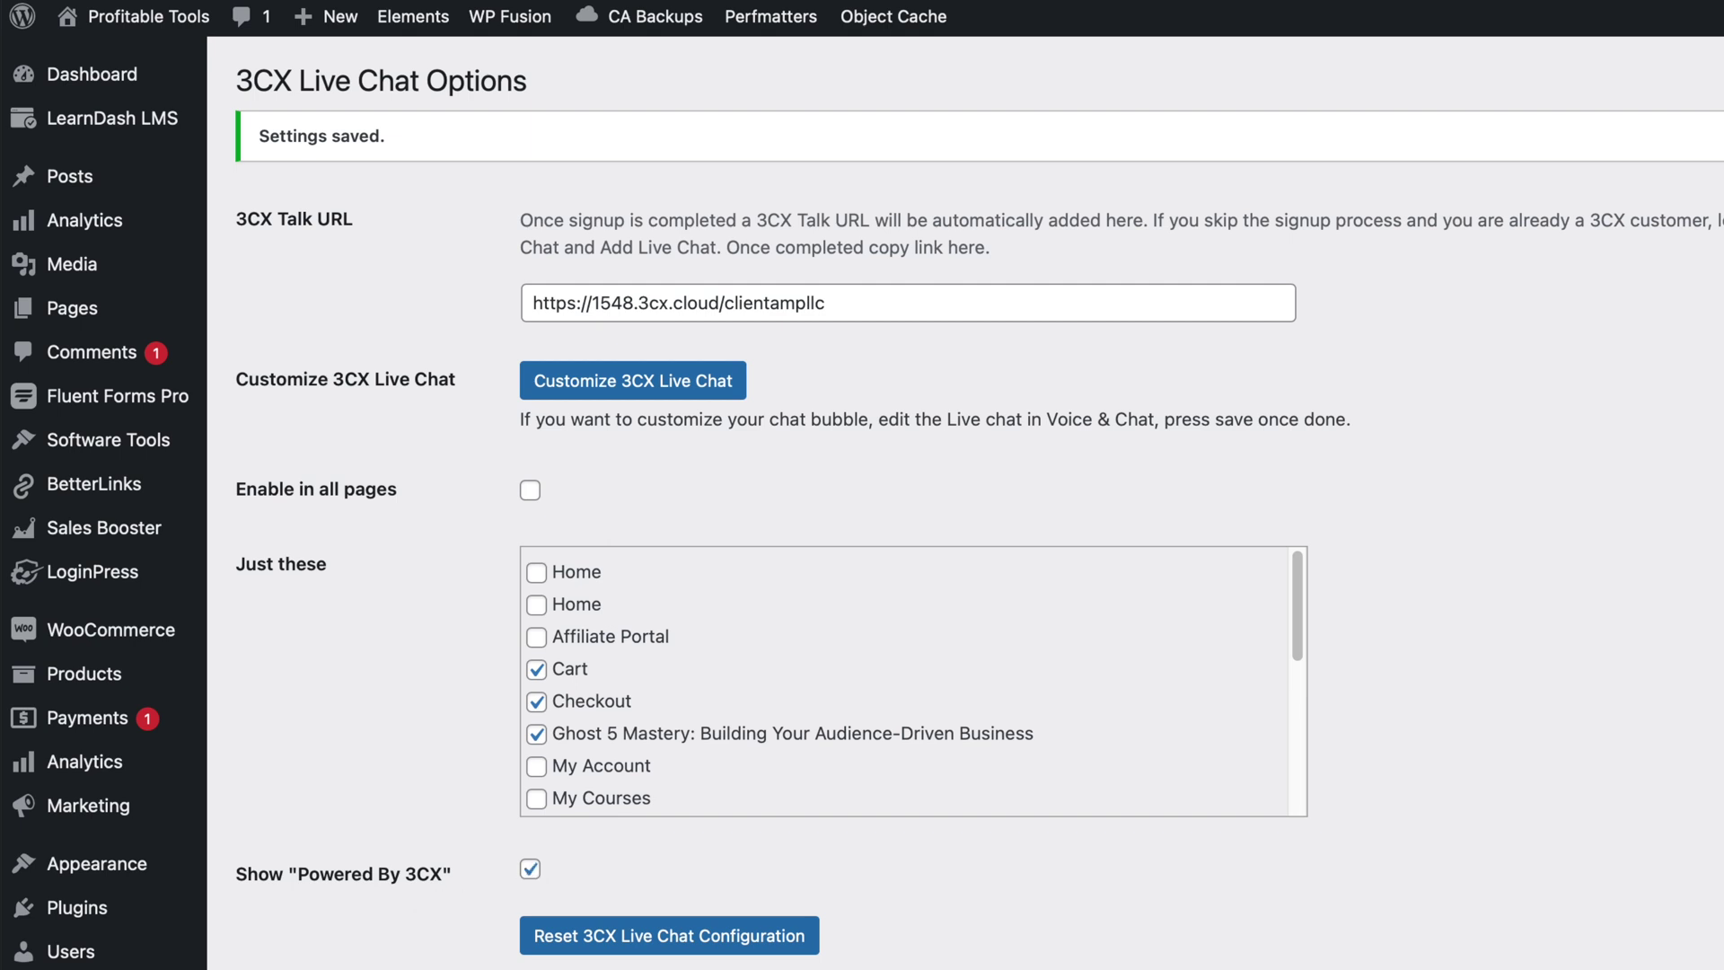
click(530, 869)
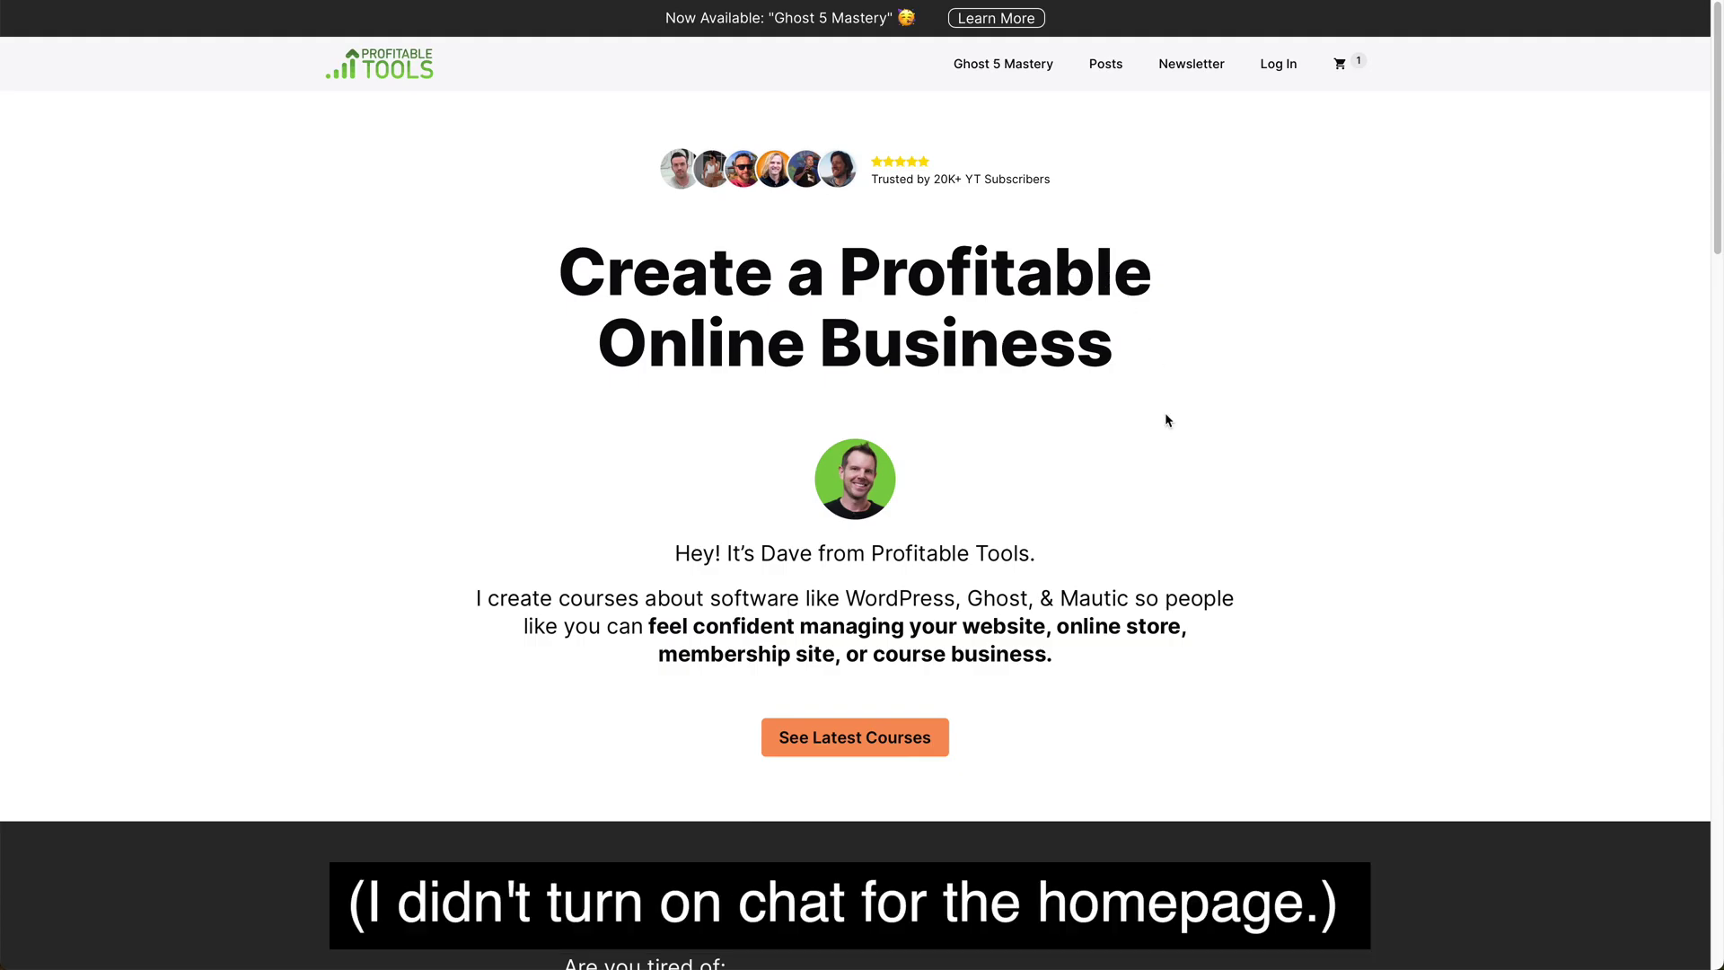
Go from the homepage to the Ghost 5 Mastery sales page and open its live chat bubble.
scroll(1167, 420, down, 9)
scroll(1176, 424, up, 7)
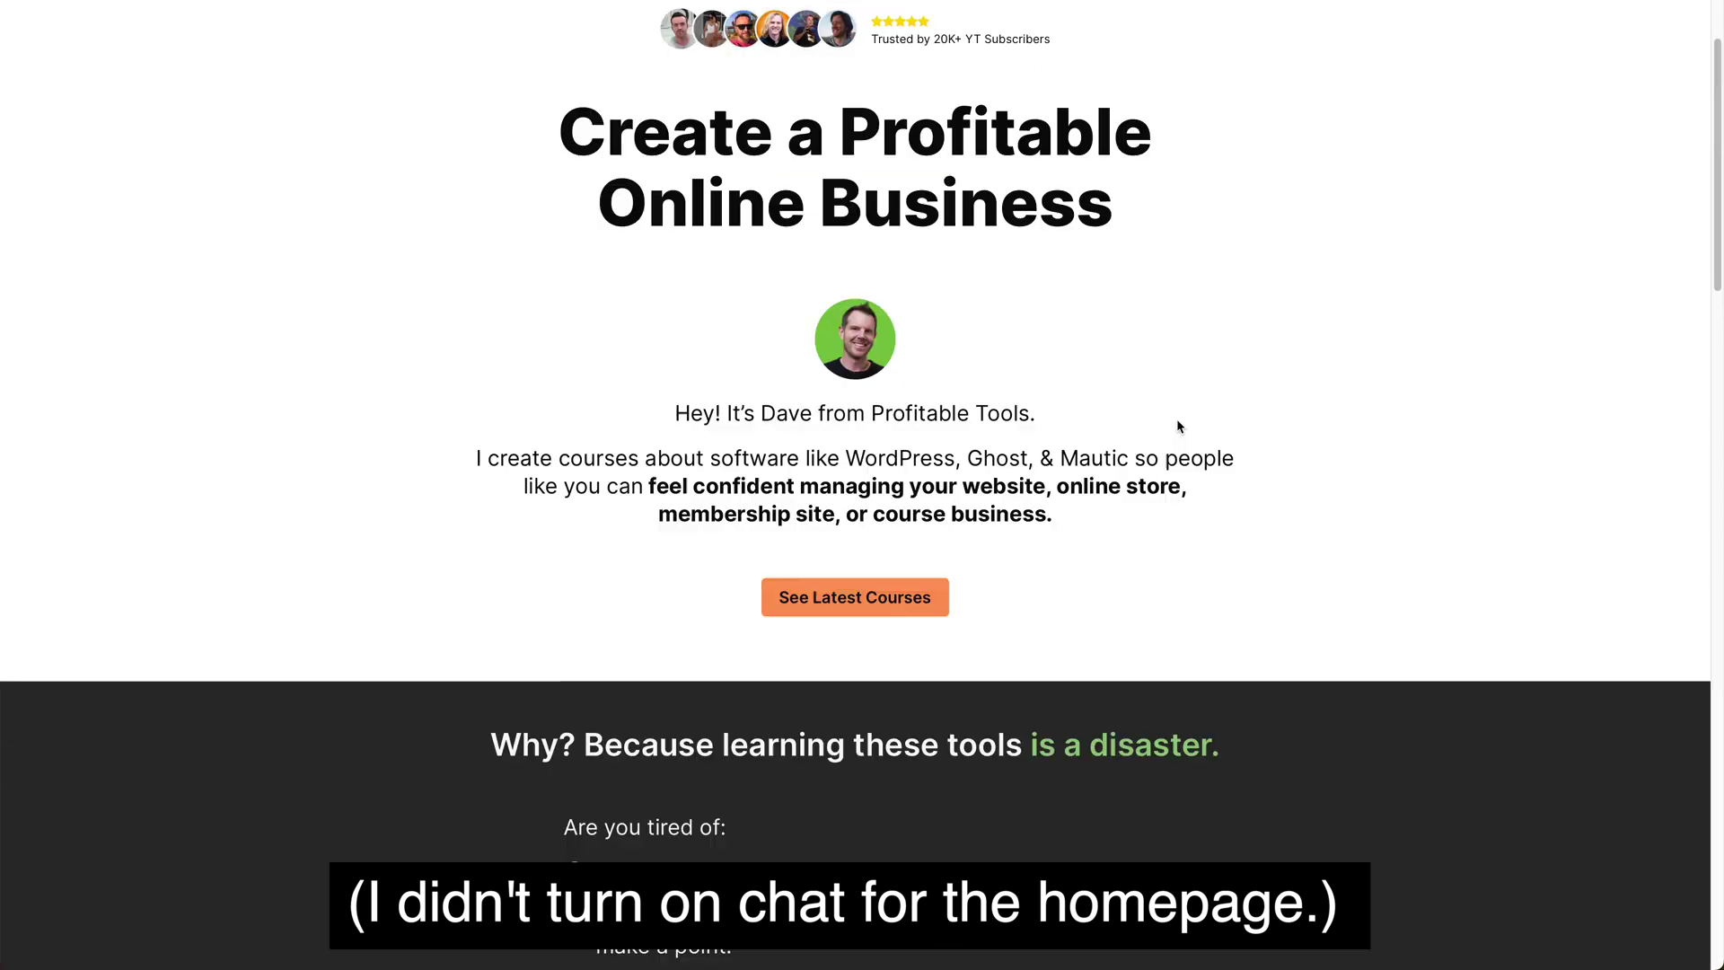
scroll(1179, 426, up, 2)
click(984, 72)
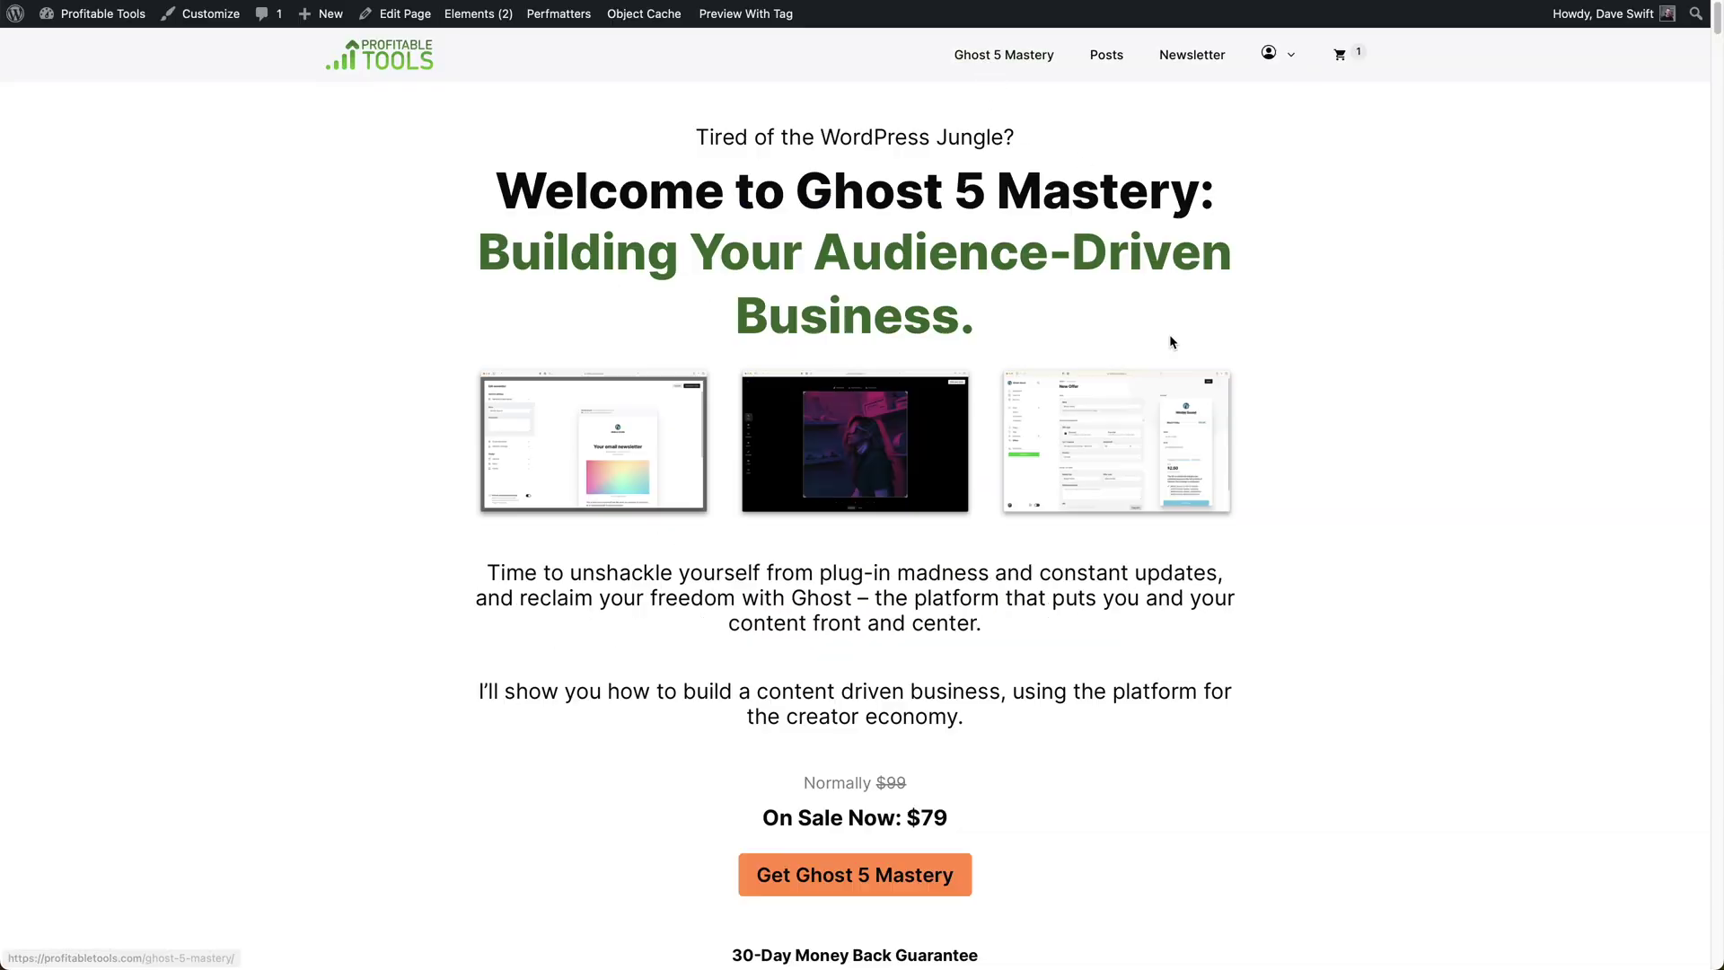
scroll(1174, 339, down, 10)
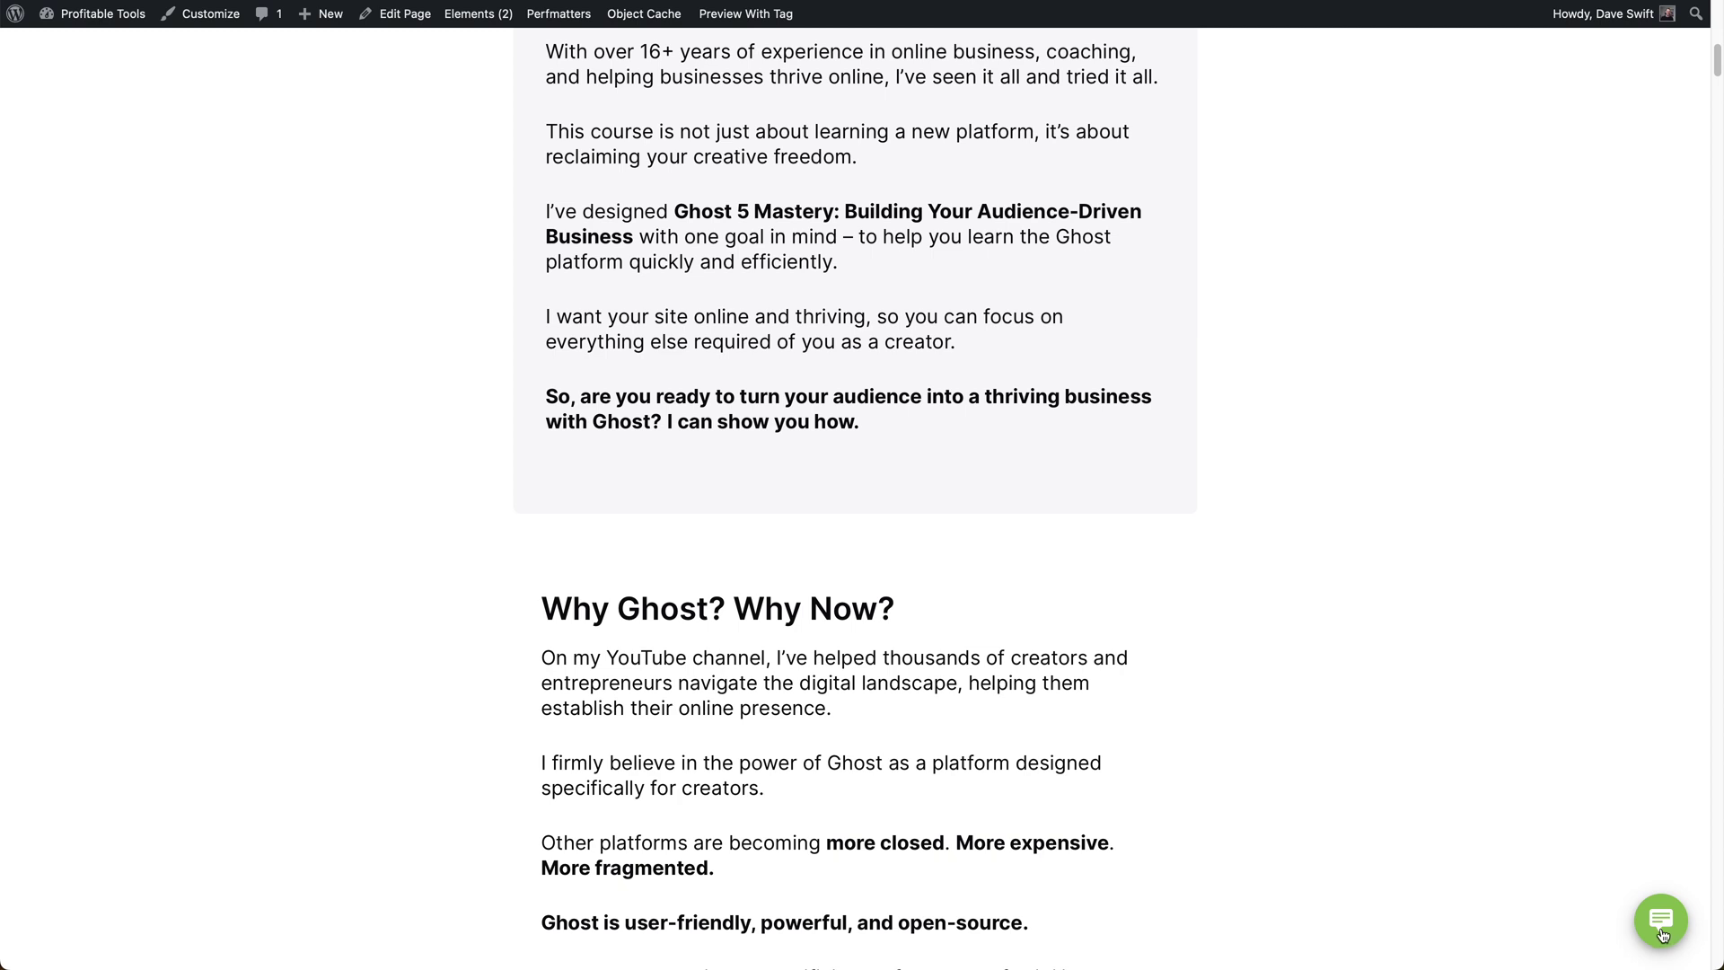
click(1663, 935)
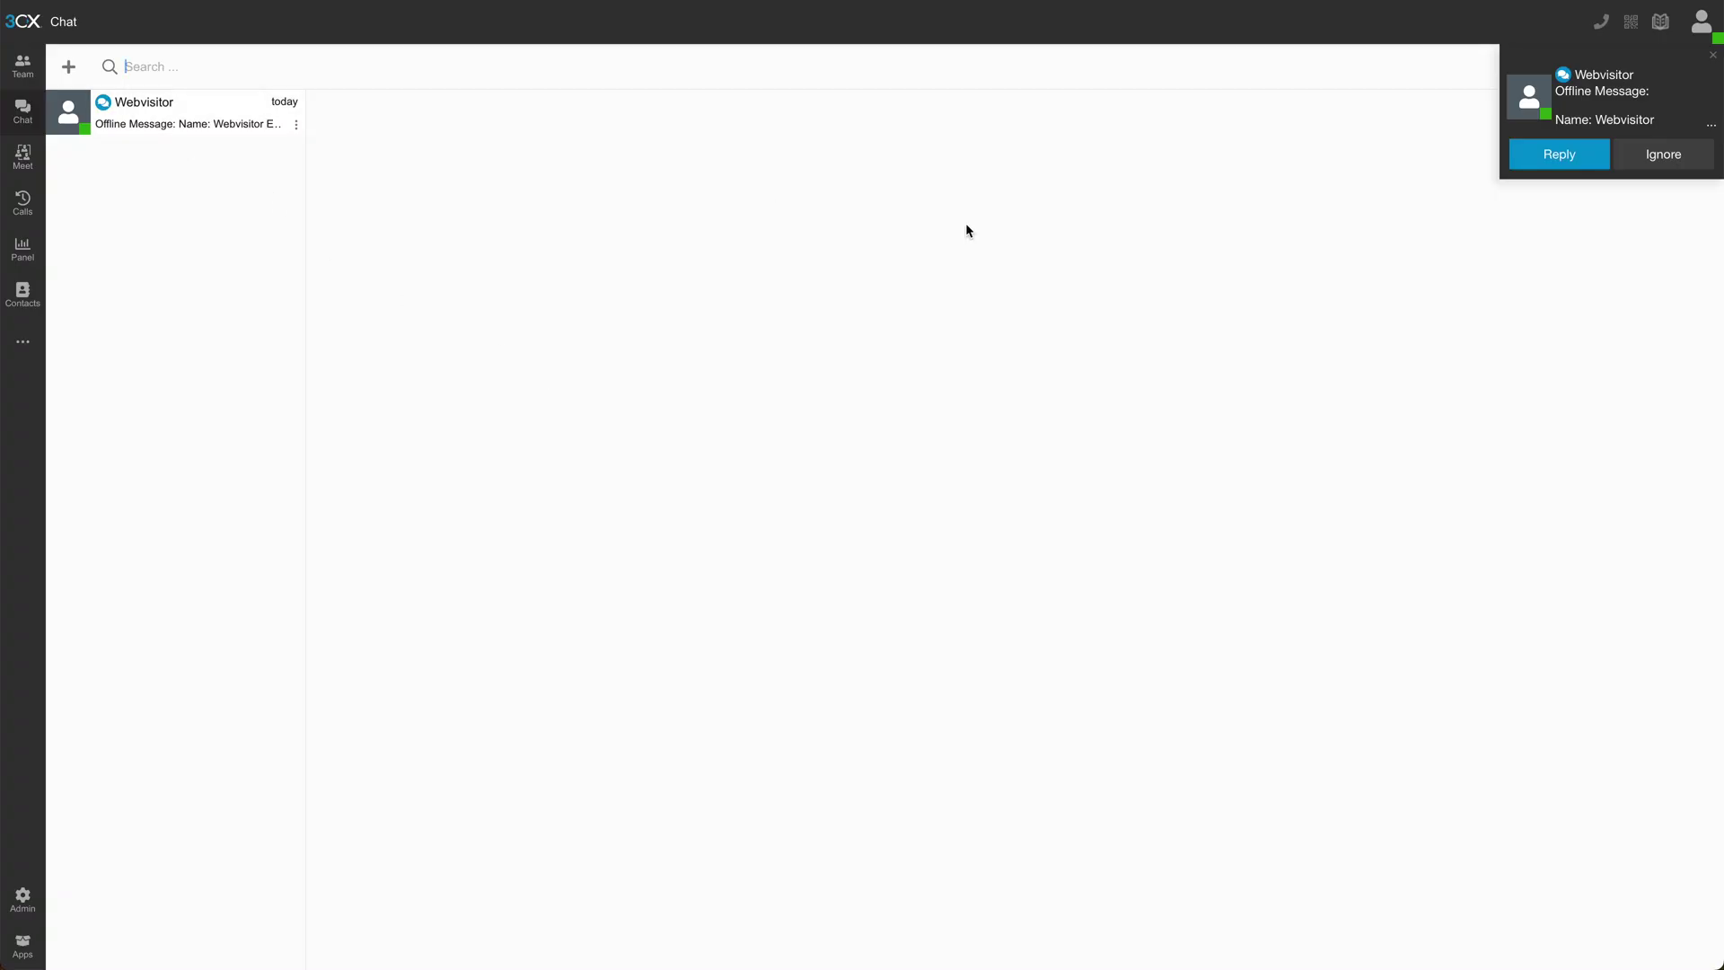
Open the Webvisitor conversation, check its ⋮ options, and bring up the message templates panel.
click(1589, 163)
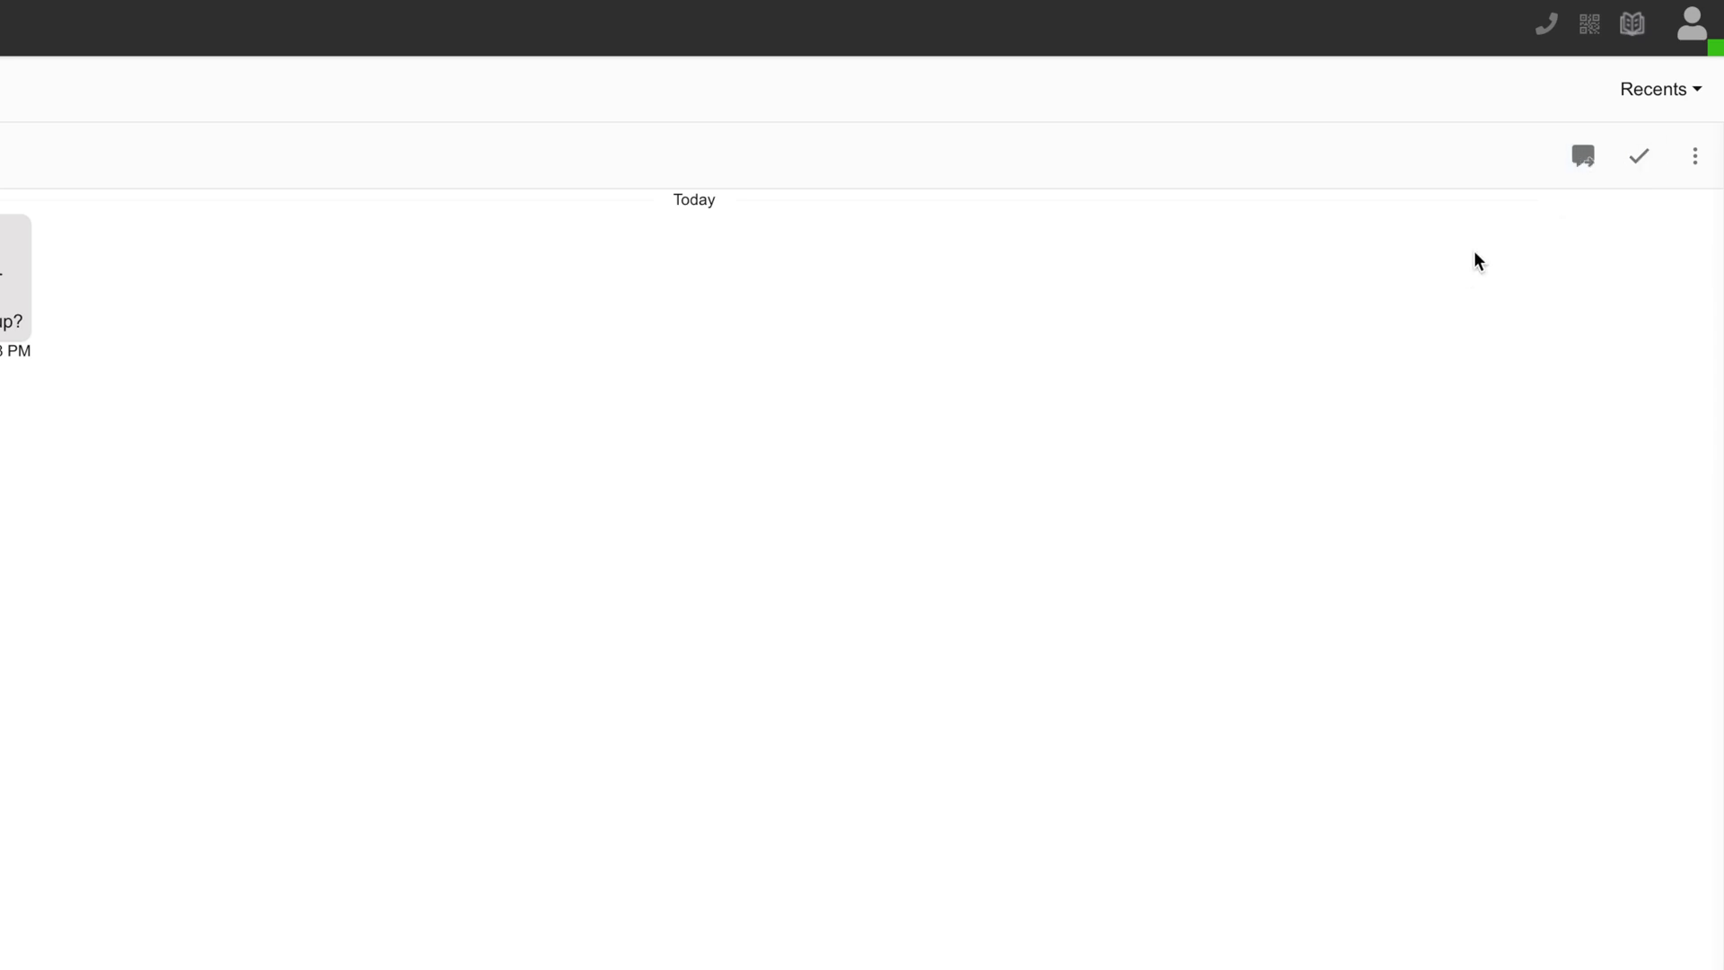
click(1689, 160)
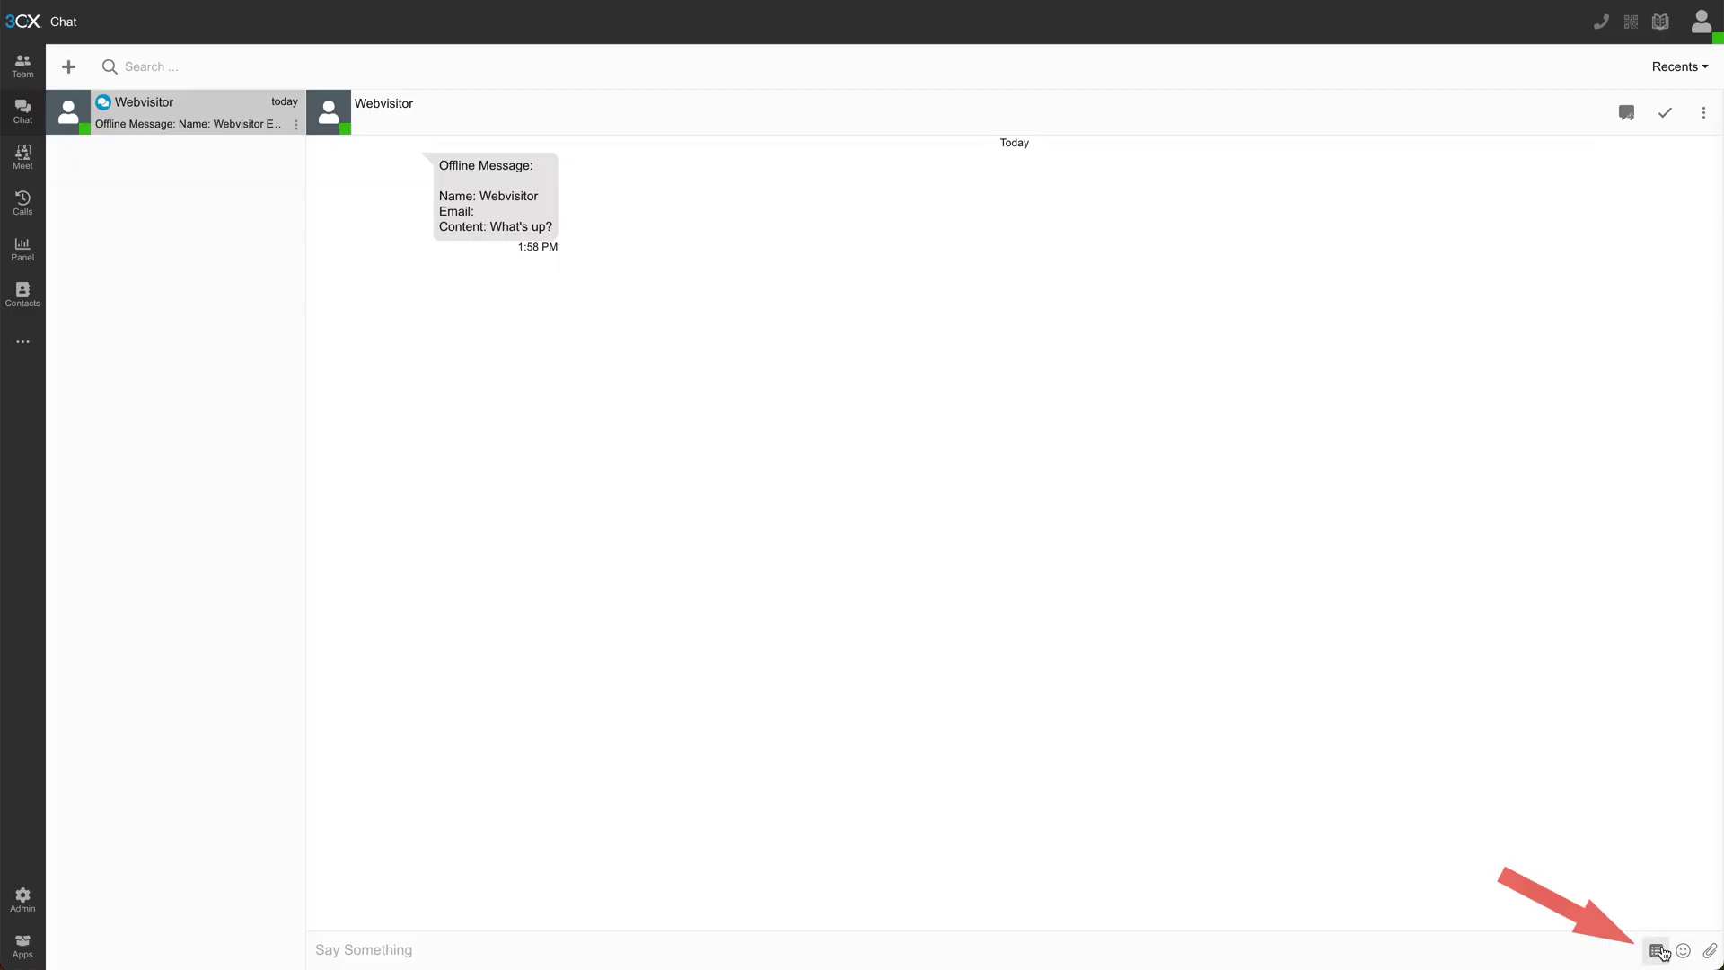
click(1656, 953)
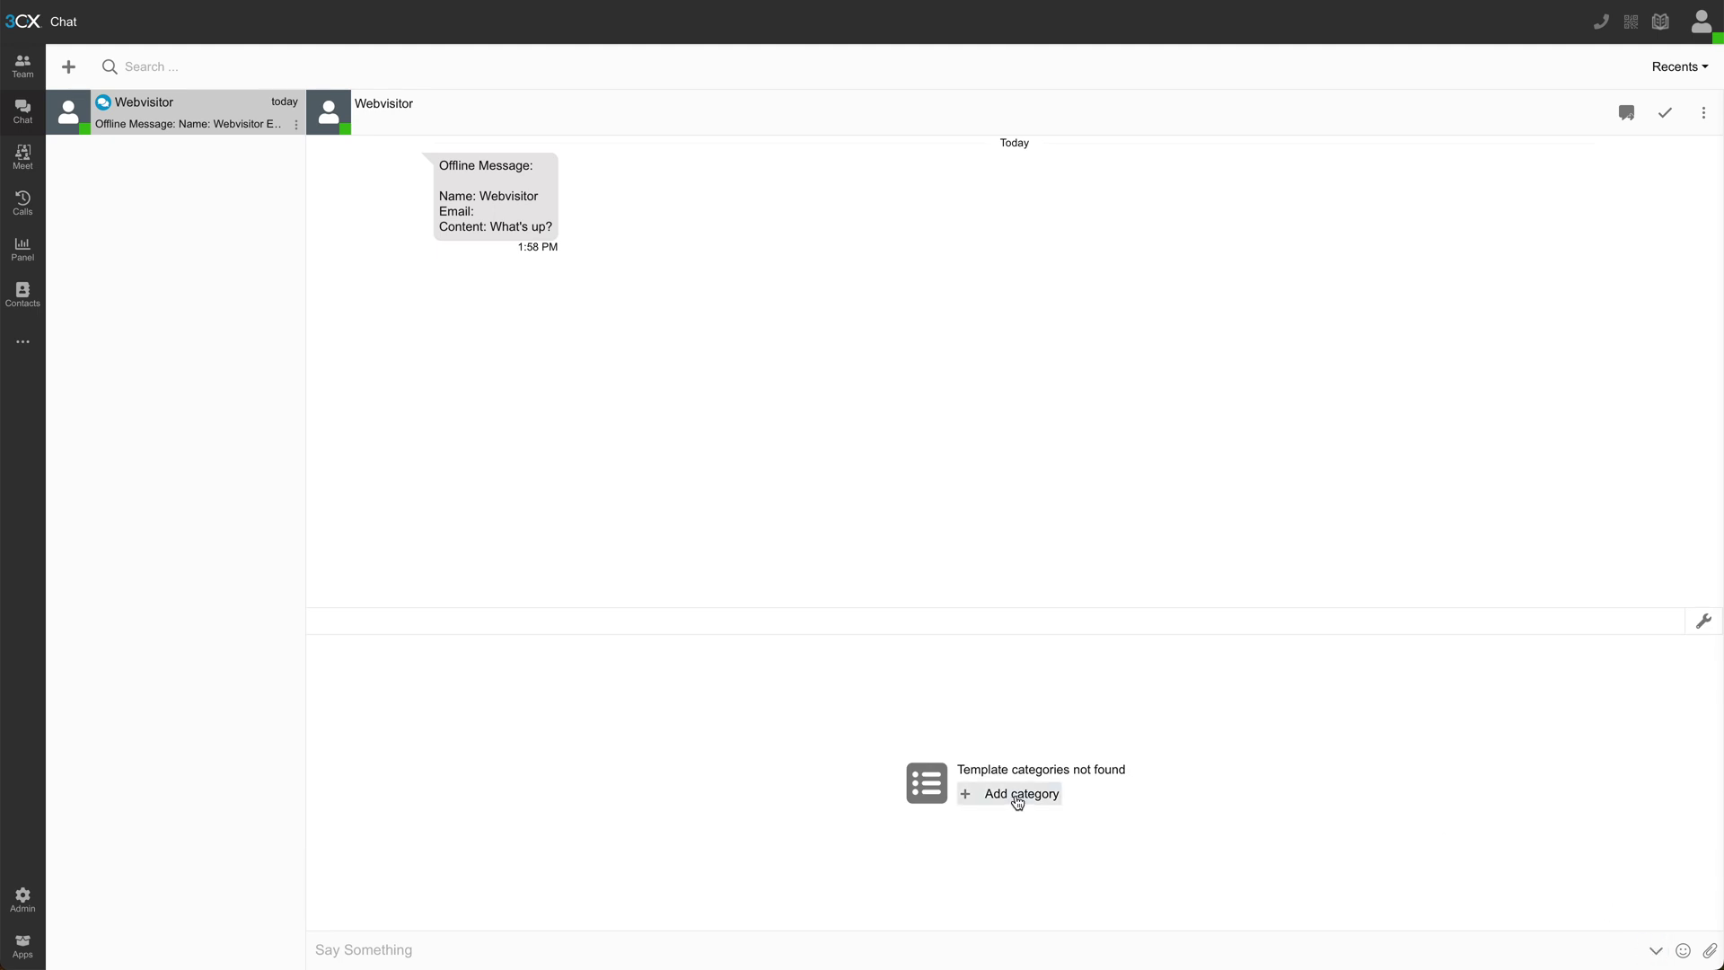
Add a Support Messages template category and begin a new template in it.
click(1018, 796)
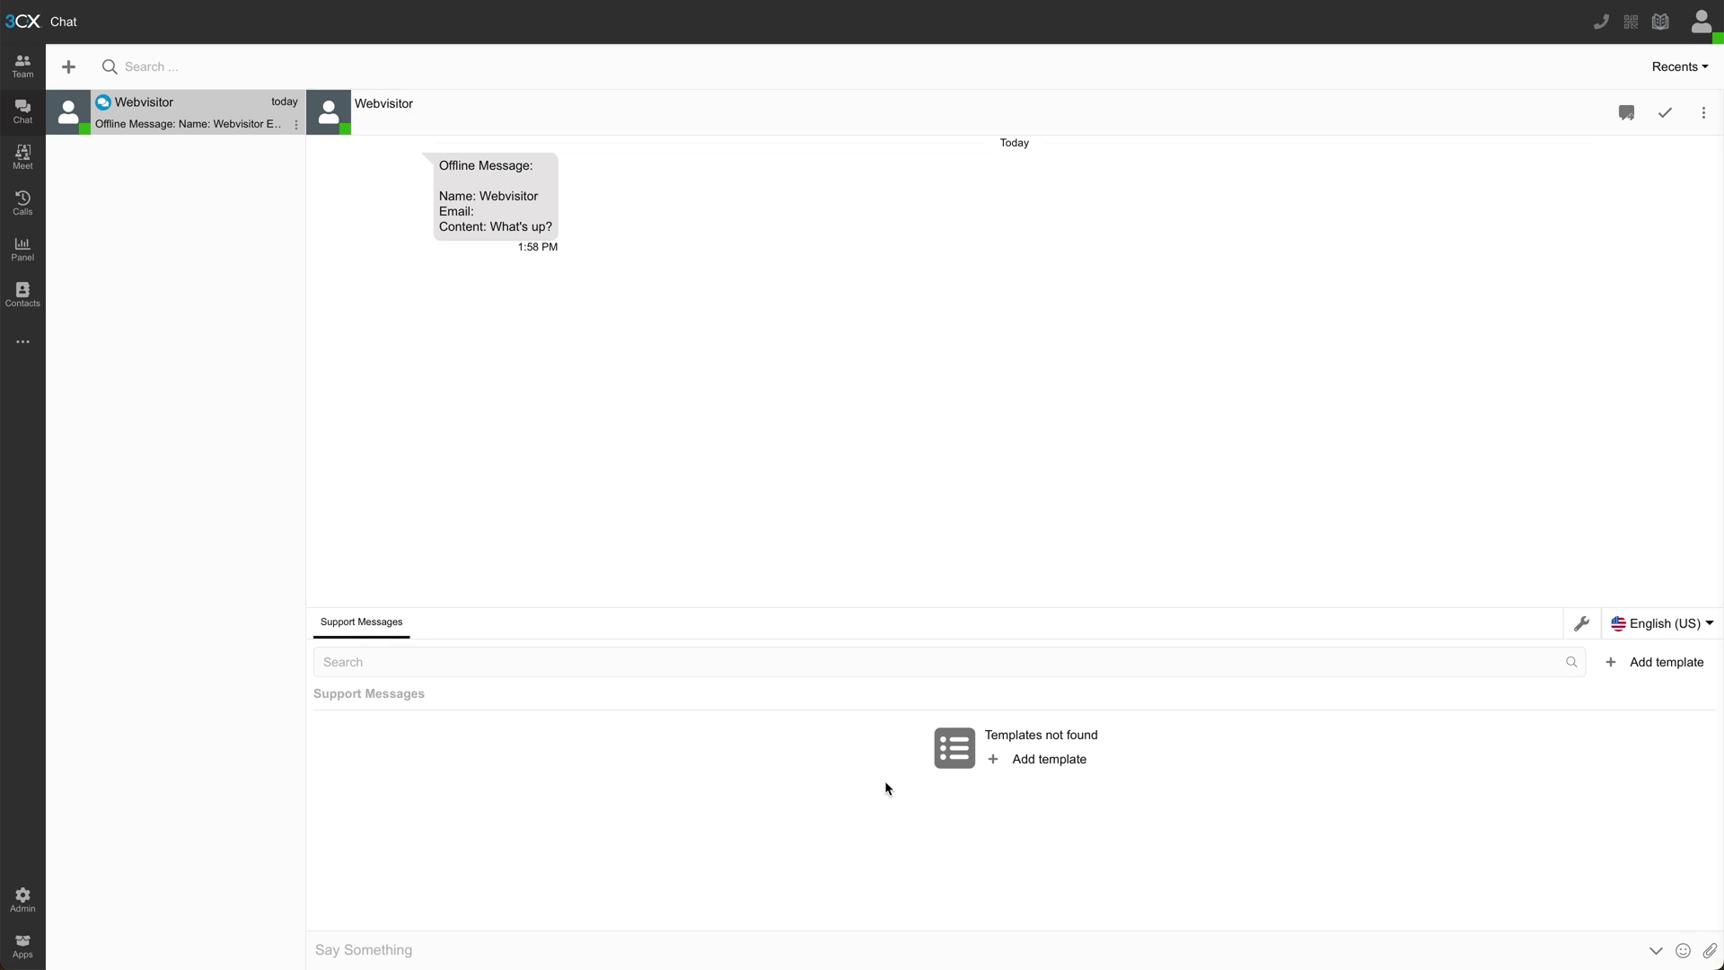
click(1049, 774)
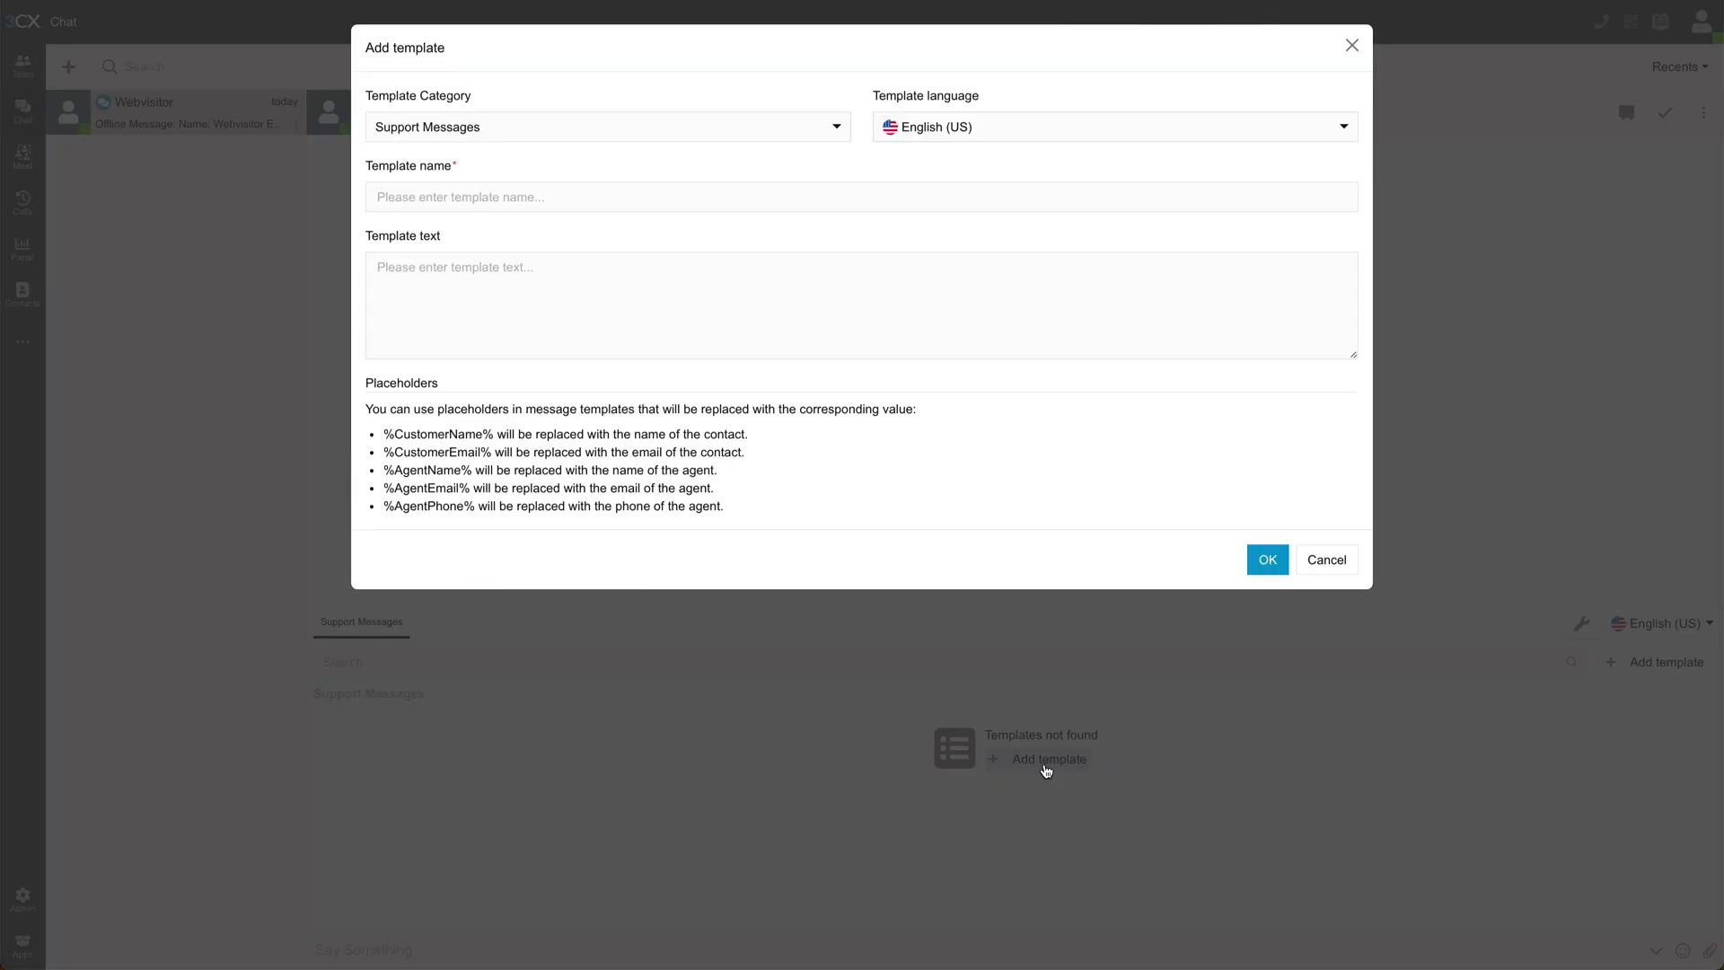
click(527, 338)
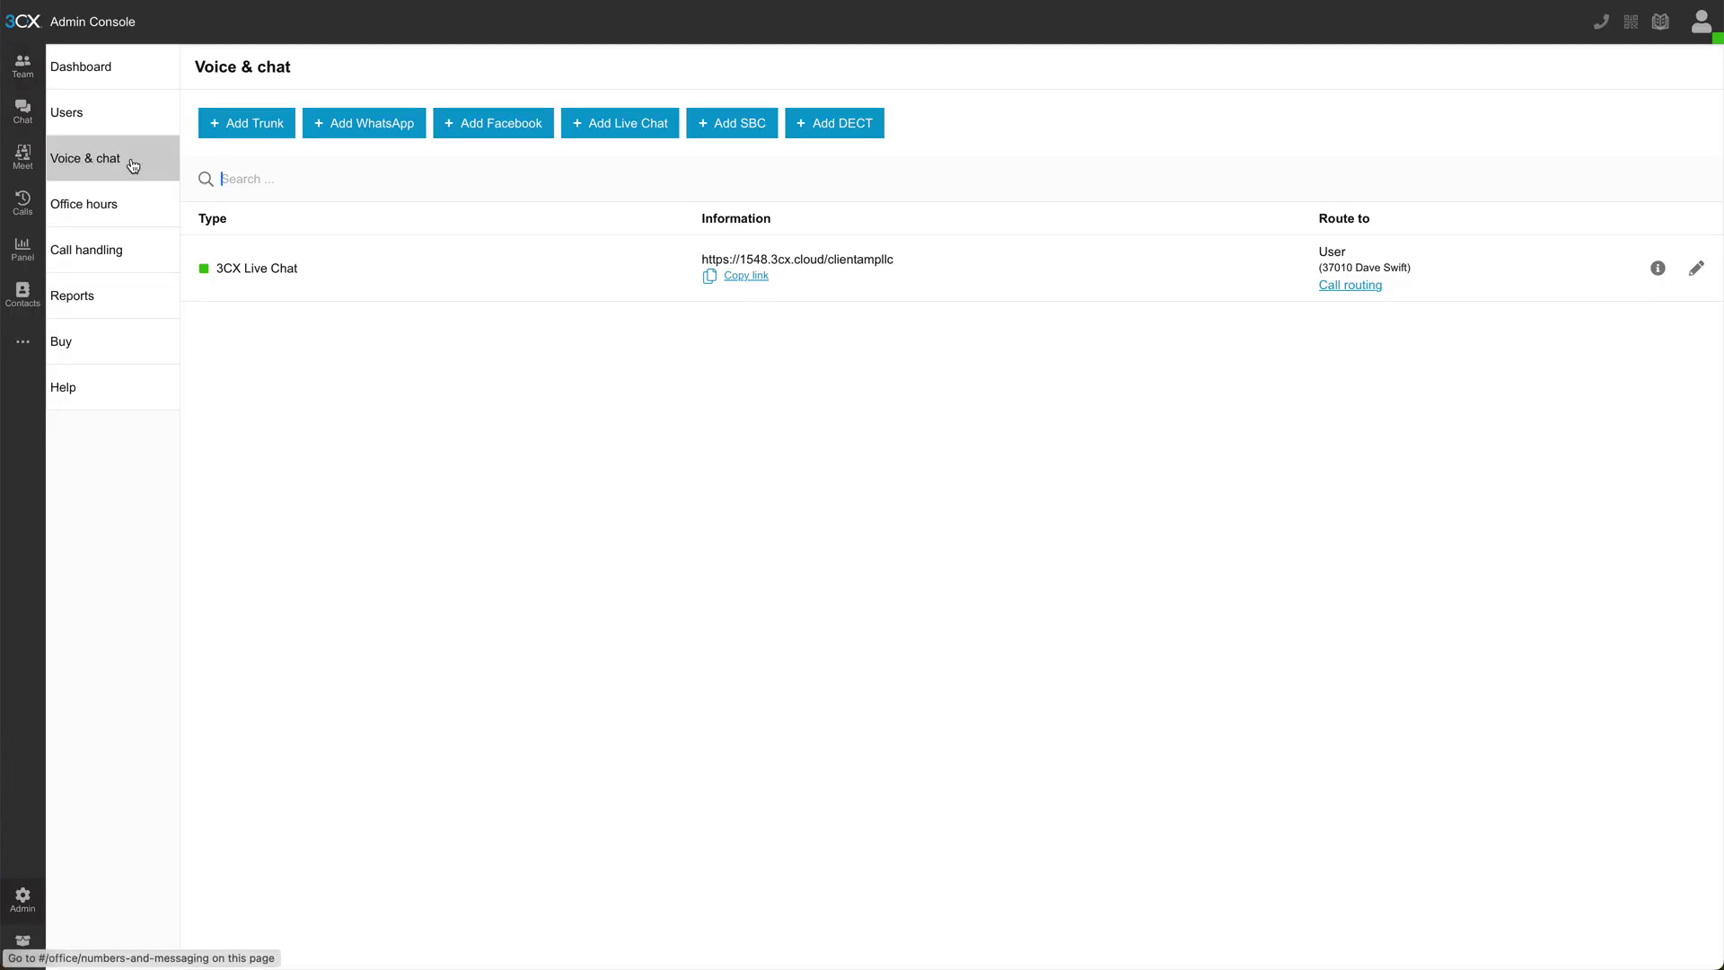
Set 3CX Live Chat to capture each visitor's Name & email address, and save.
click(422, 284)
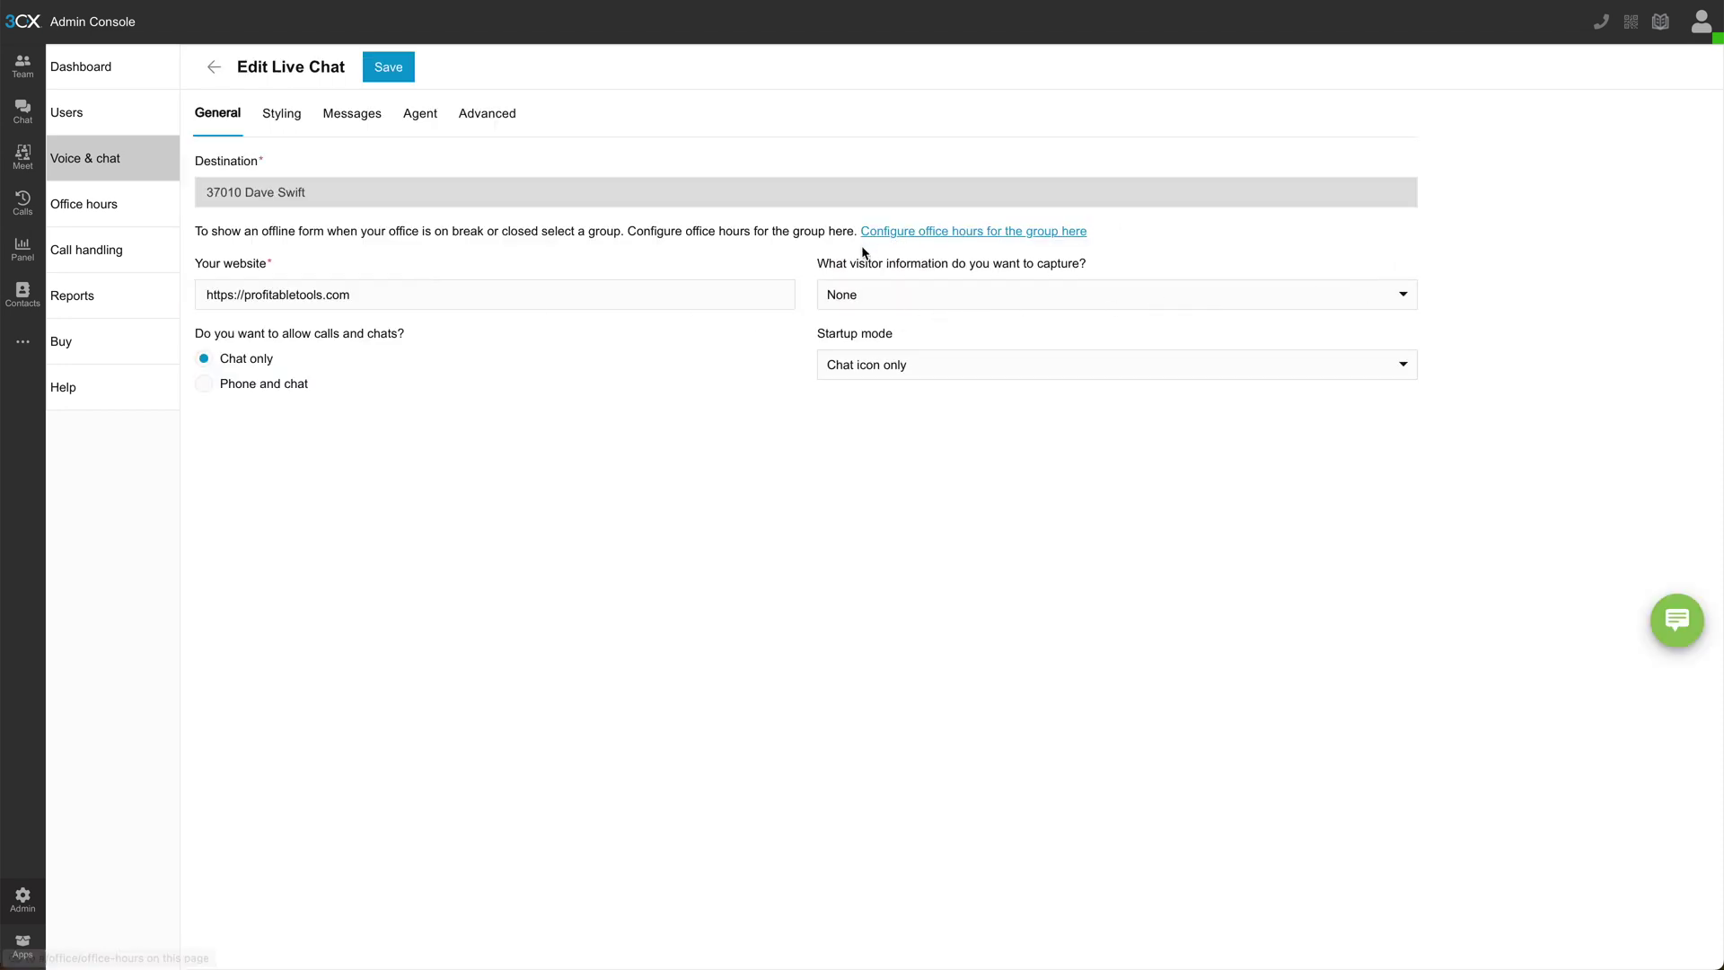
click(882, 289)
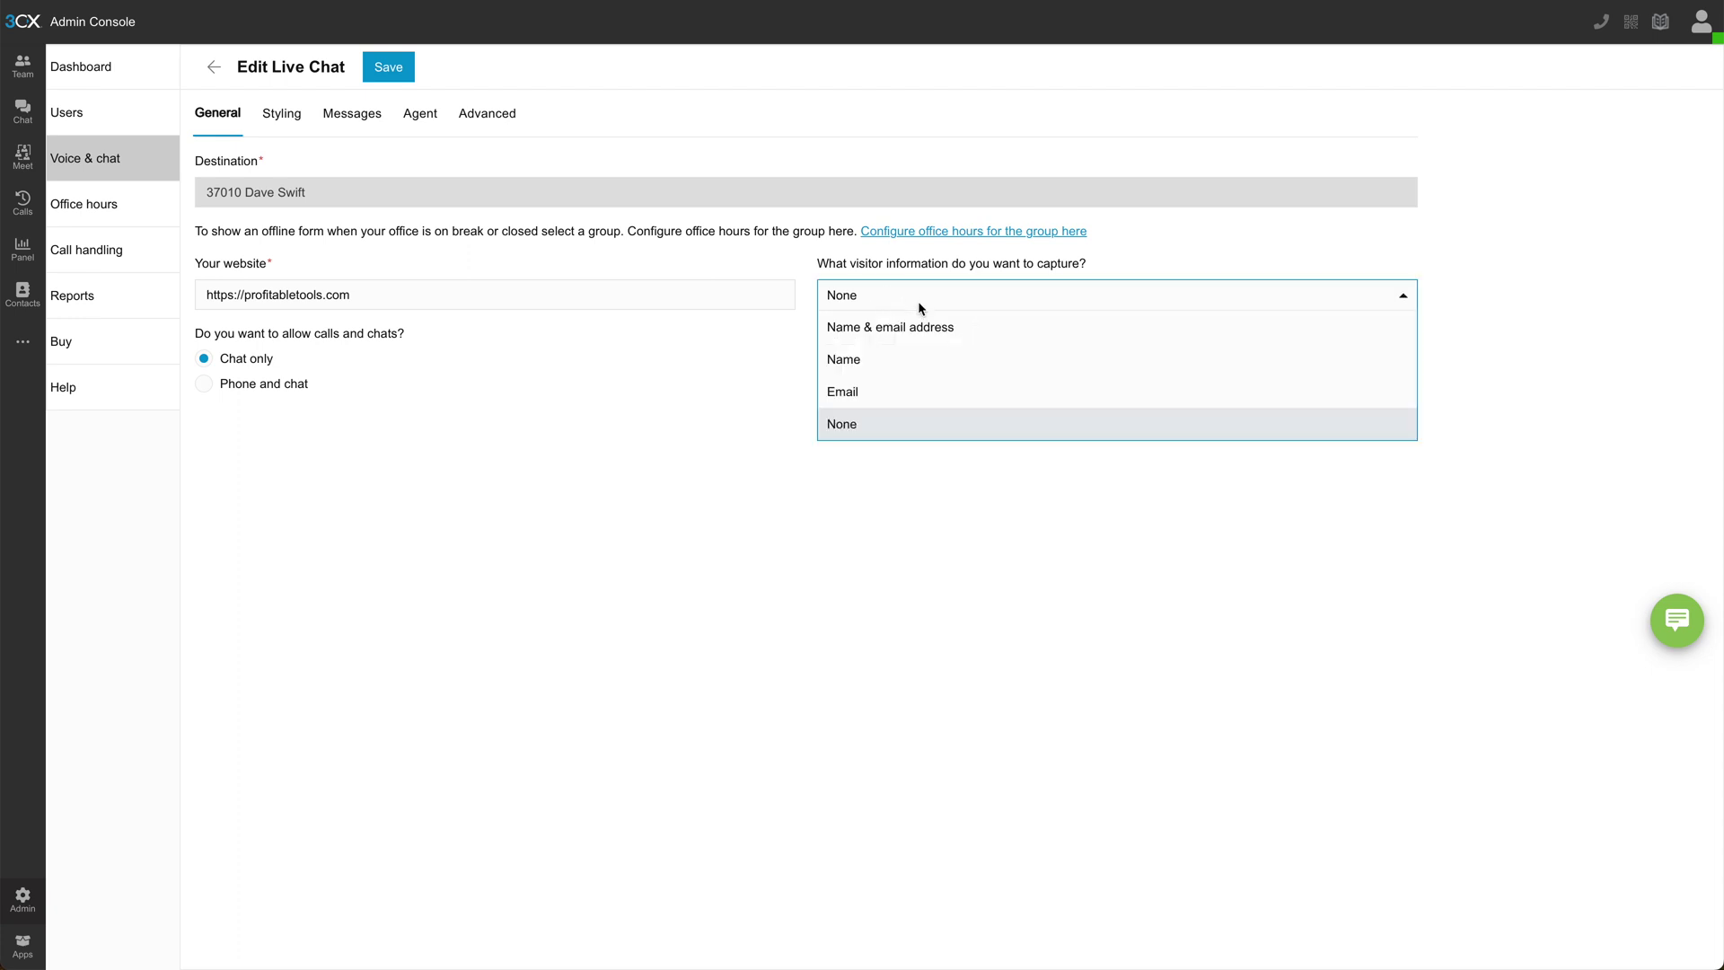
click(916, 328)
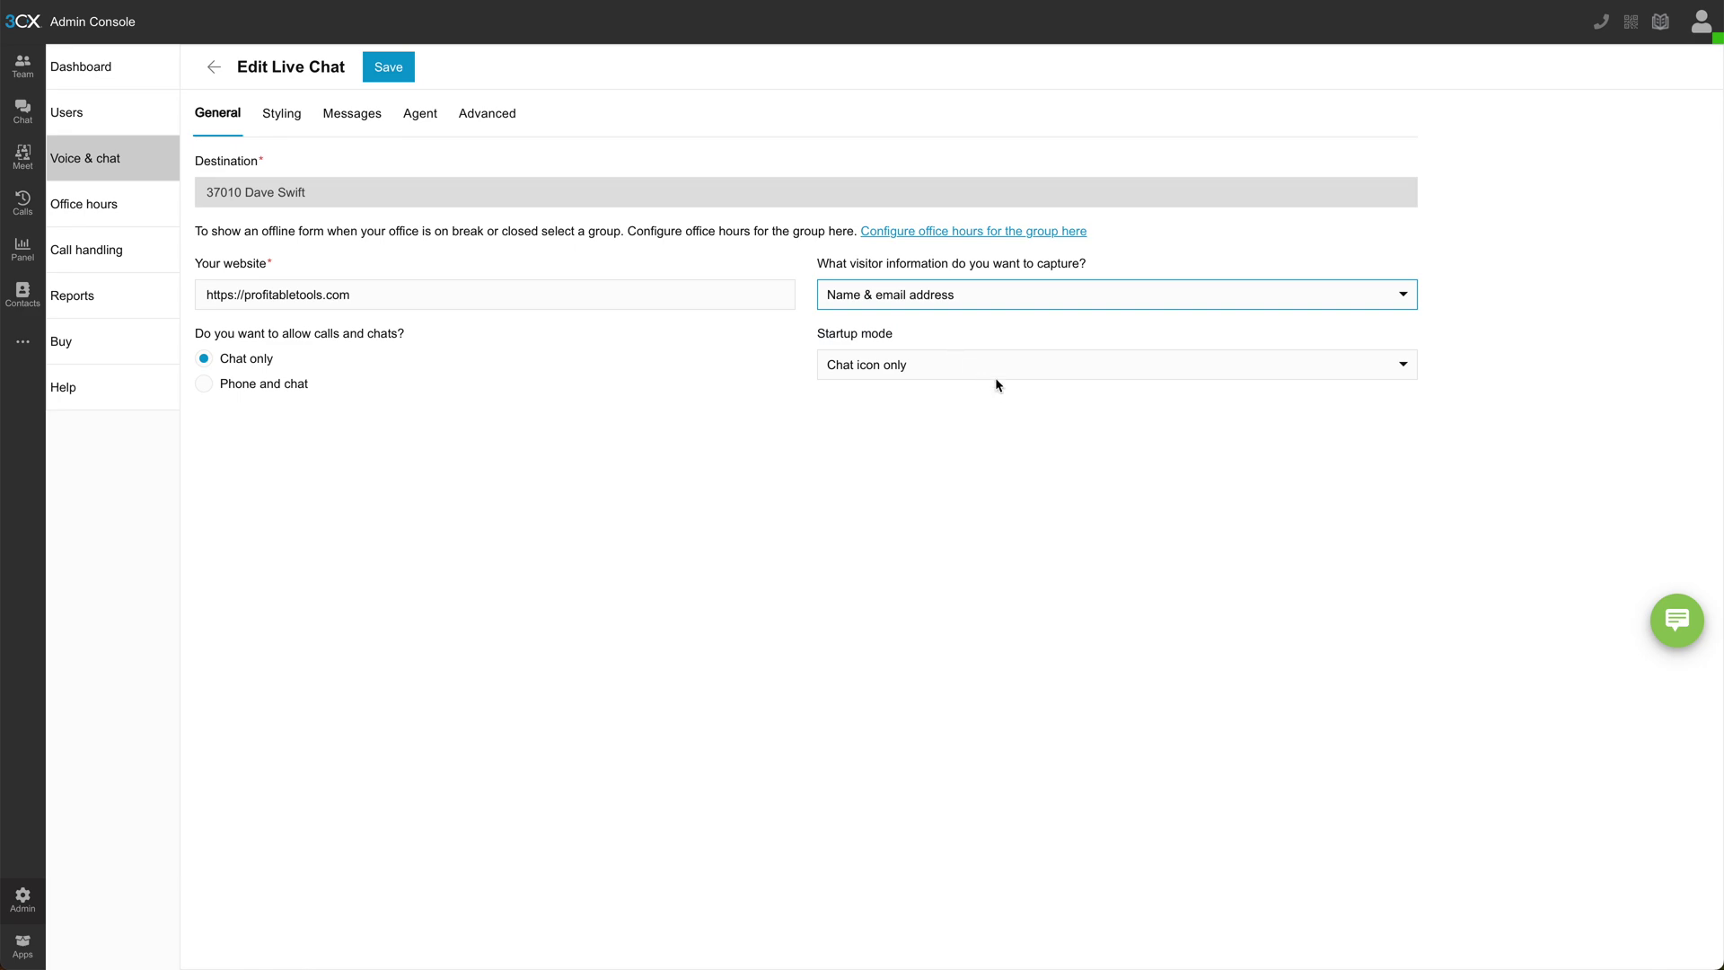
click(388, 66)
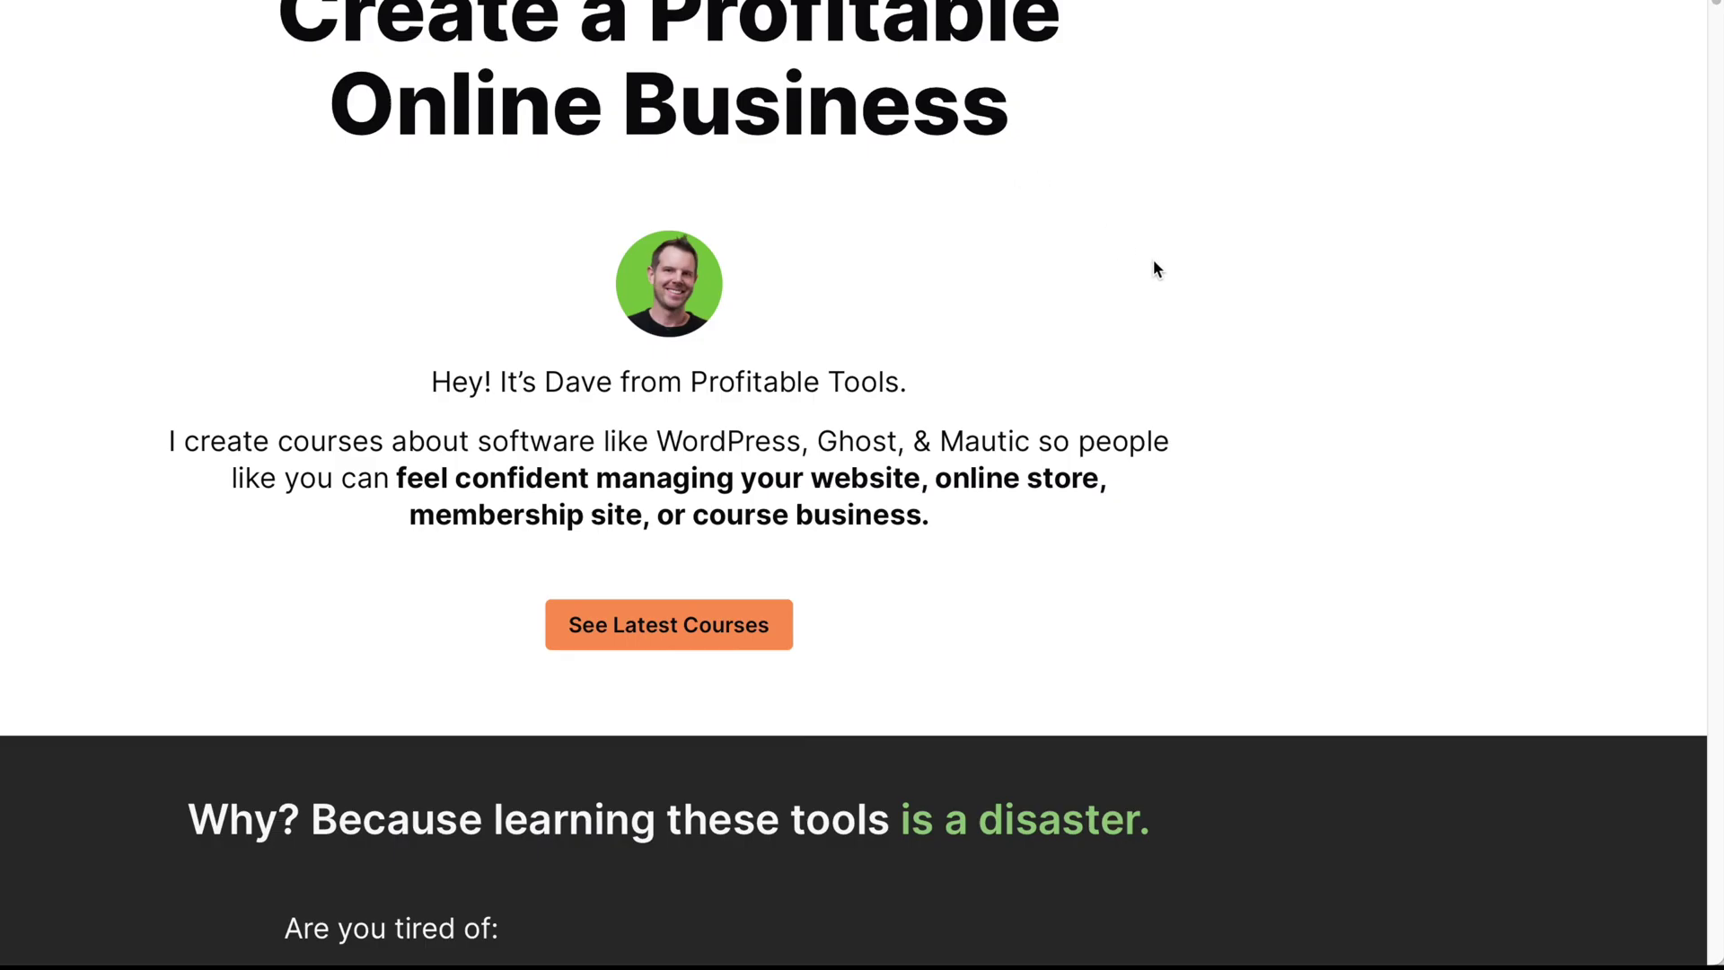
Go to the Ghost 5 Mastery checkout page via Get Ghost 5 Mastery and open its chat bubble.
scroll(854, 485, down, 15)
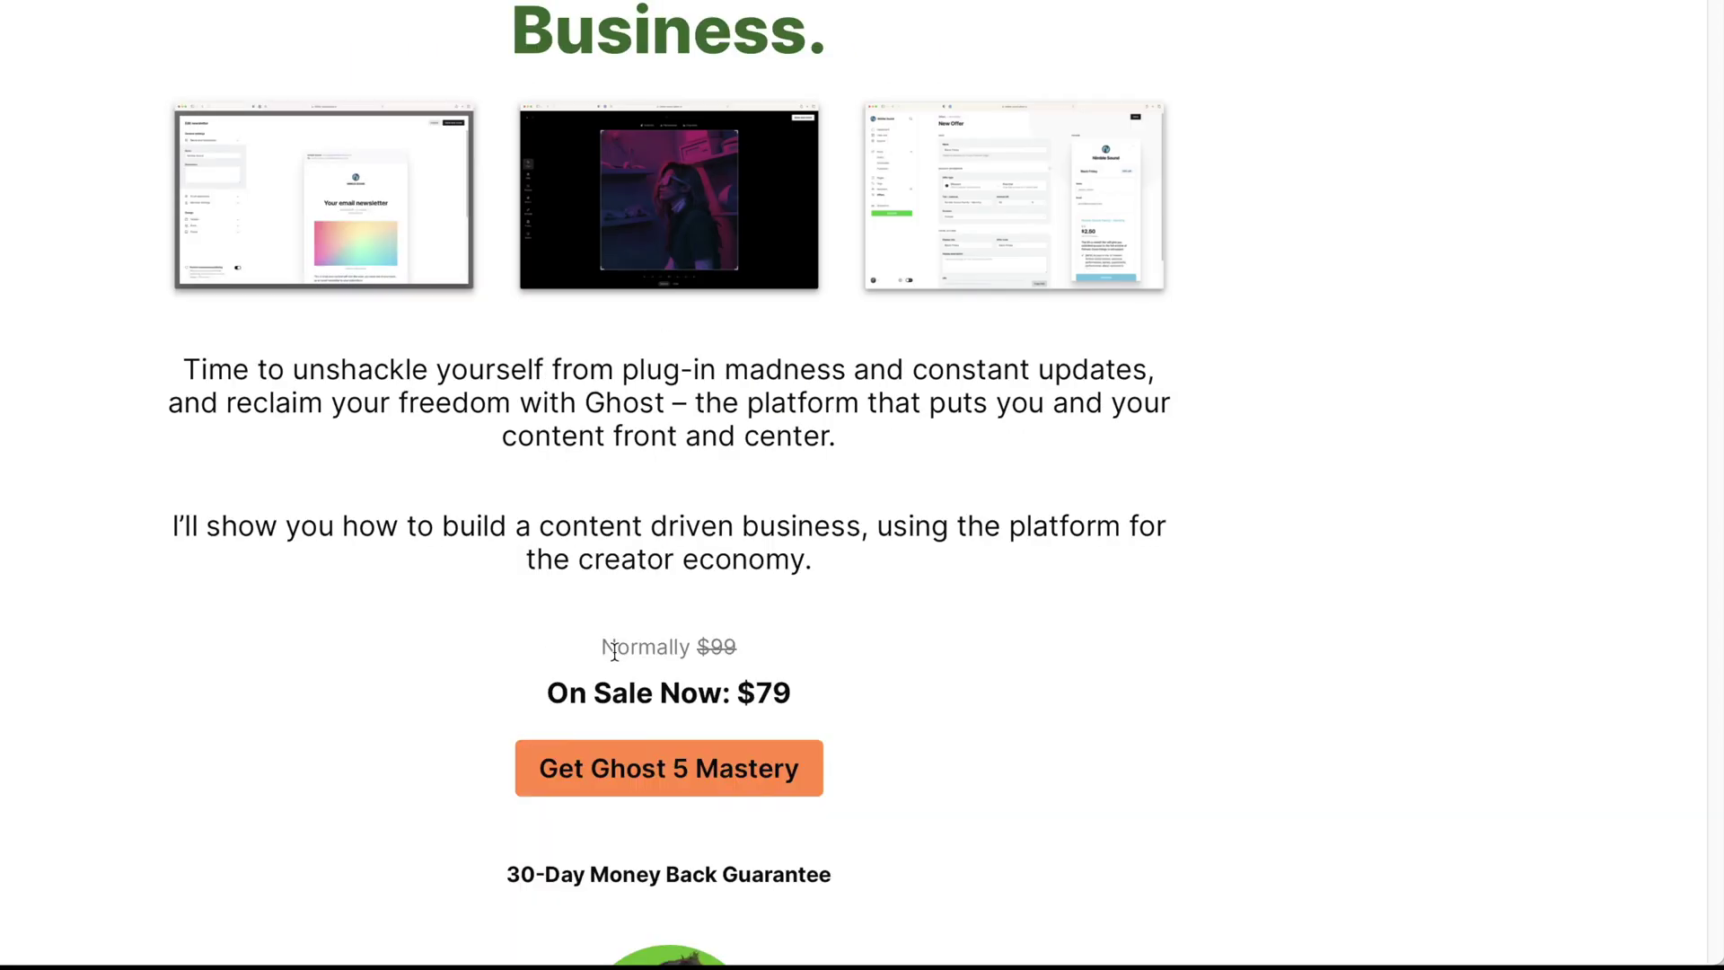
click(675, 794)
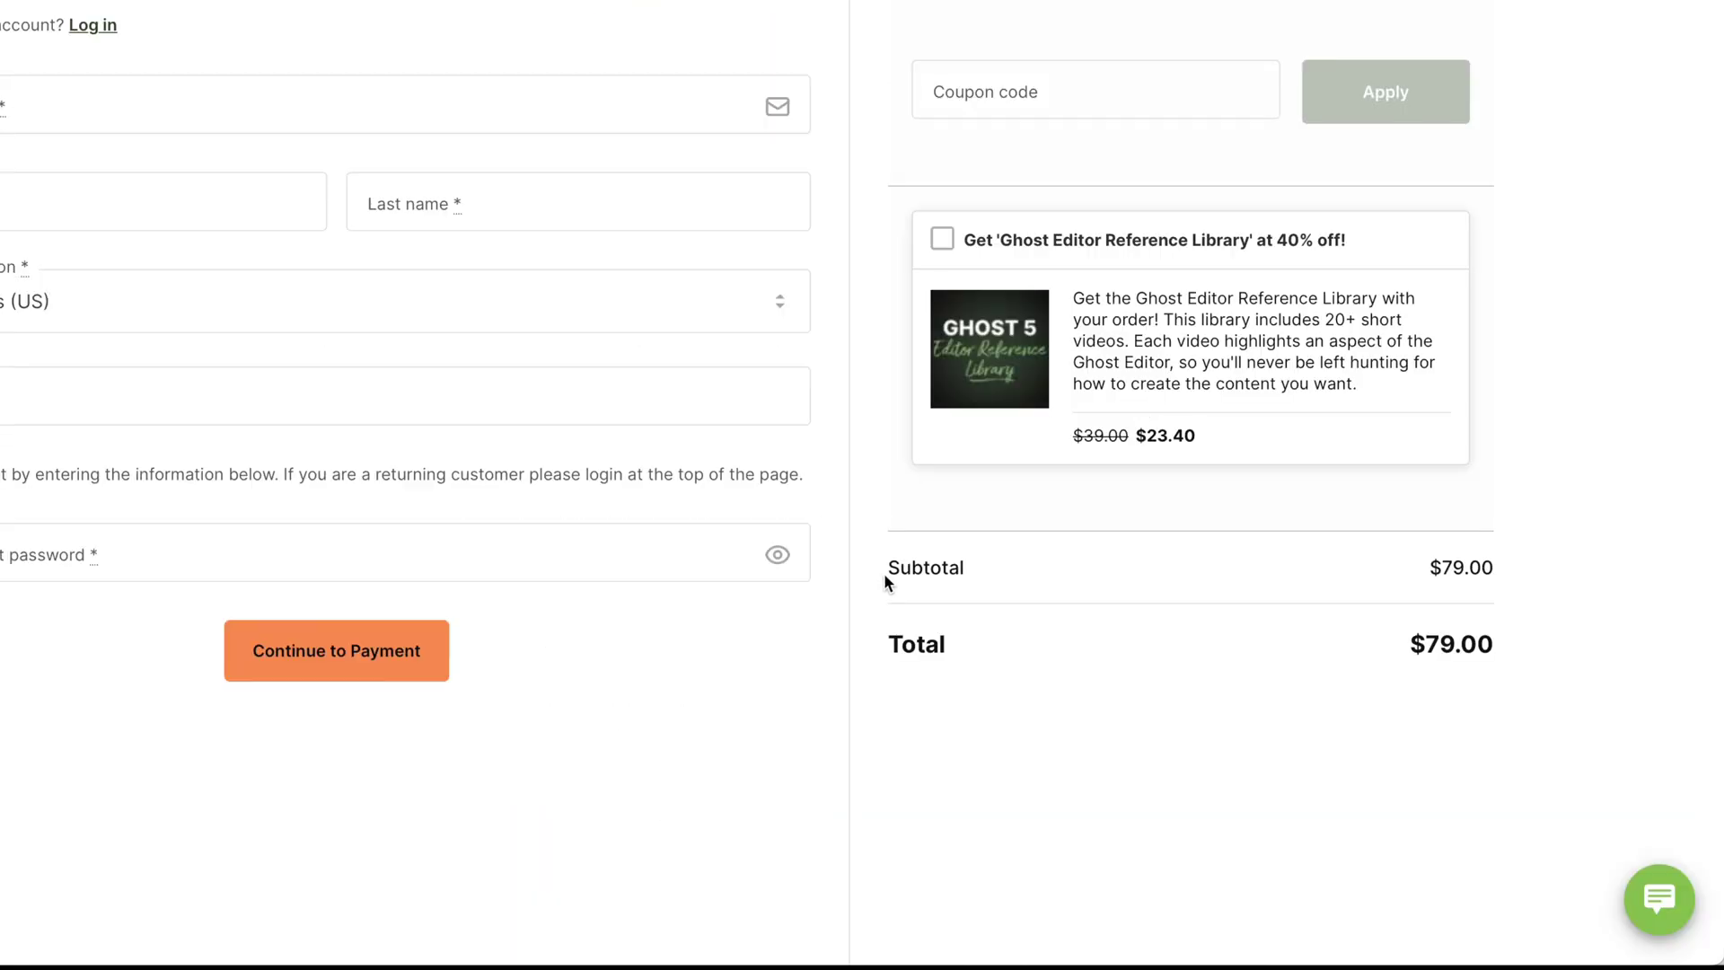
click(1672, 894)
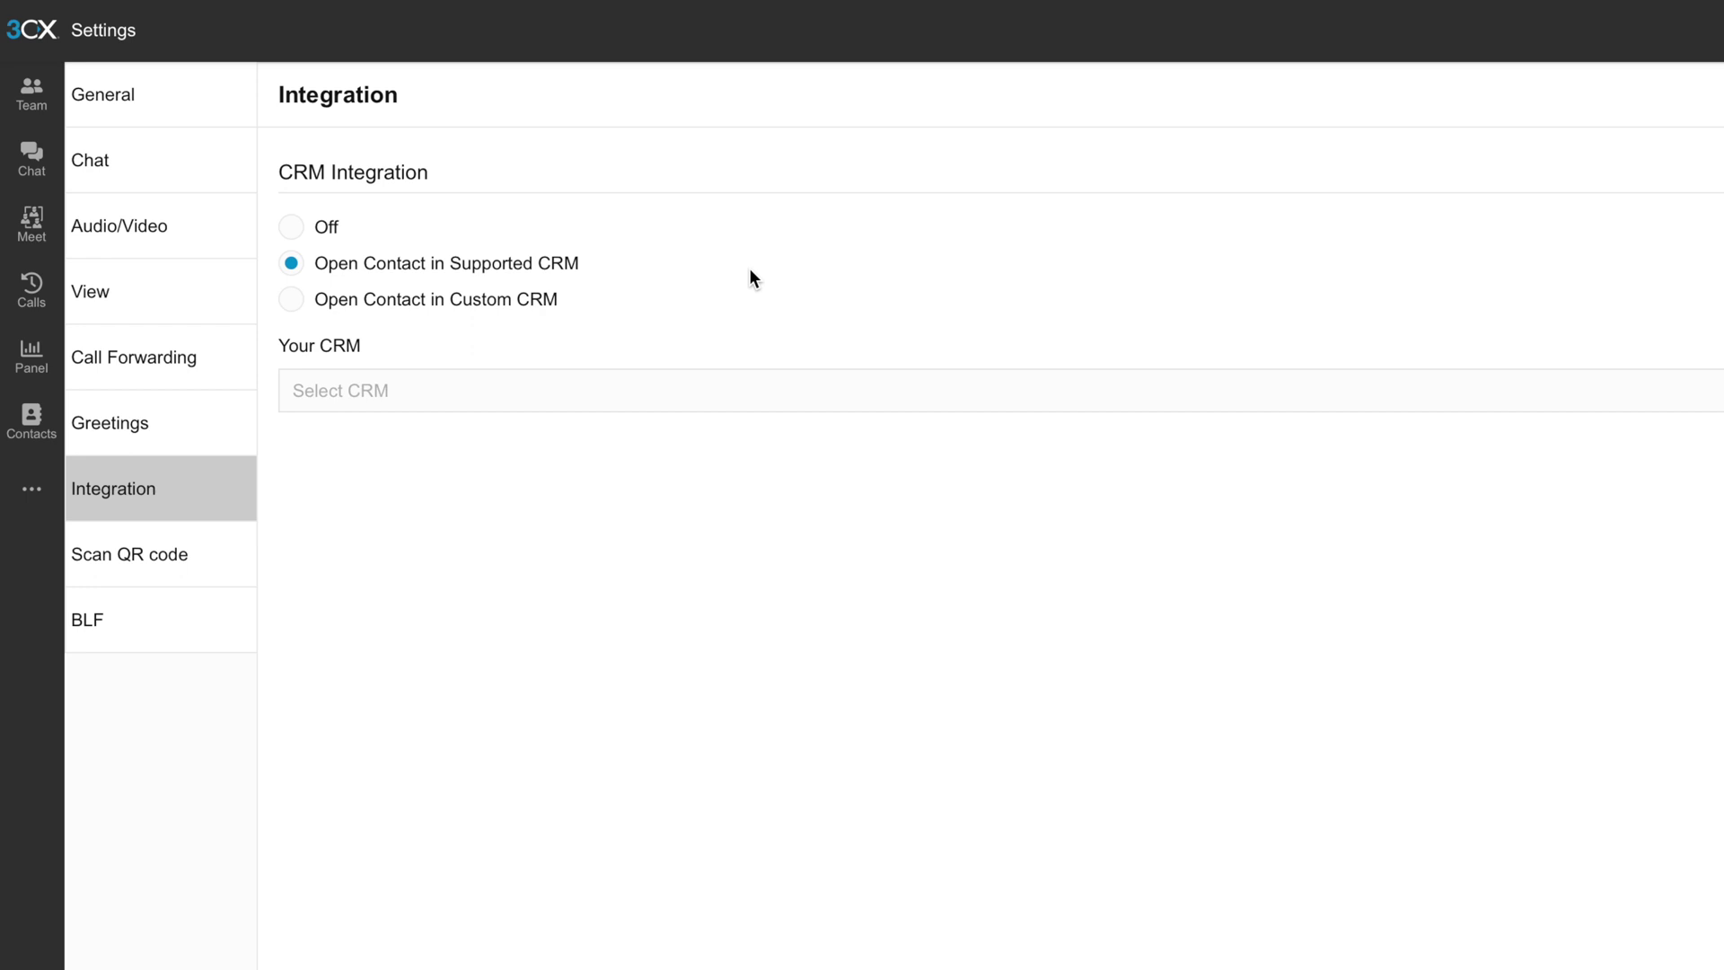
Open Settings > Integration and scroll through the Your CRM dropdown of supported CRMs.
click(22, 497)
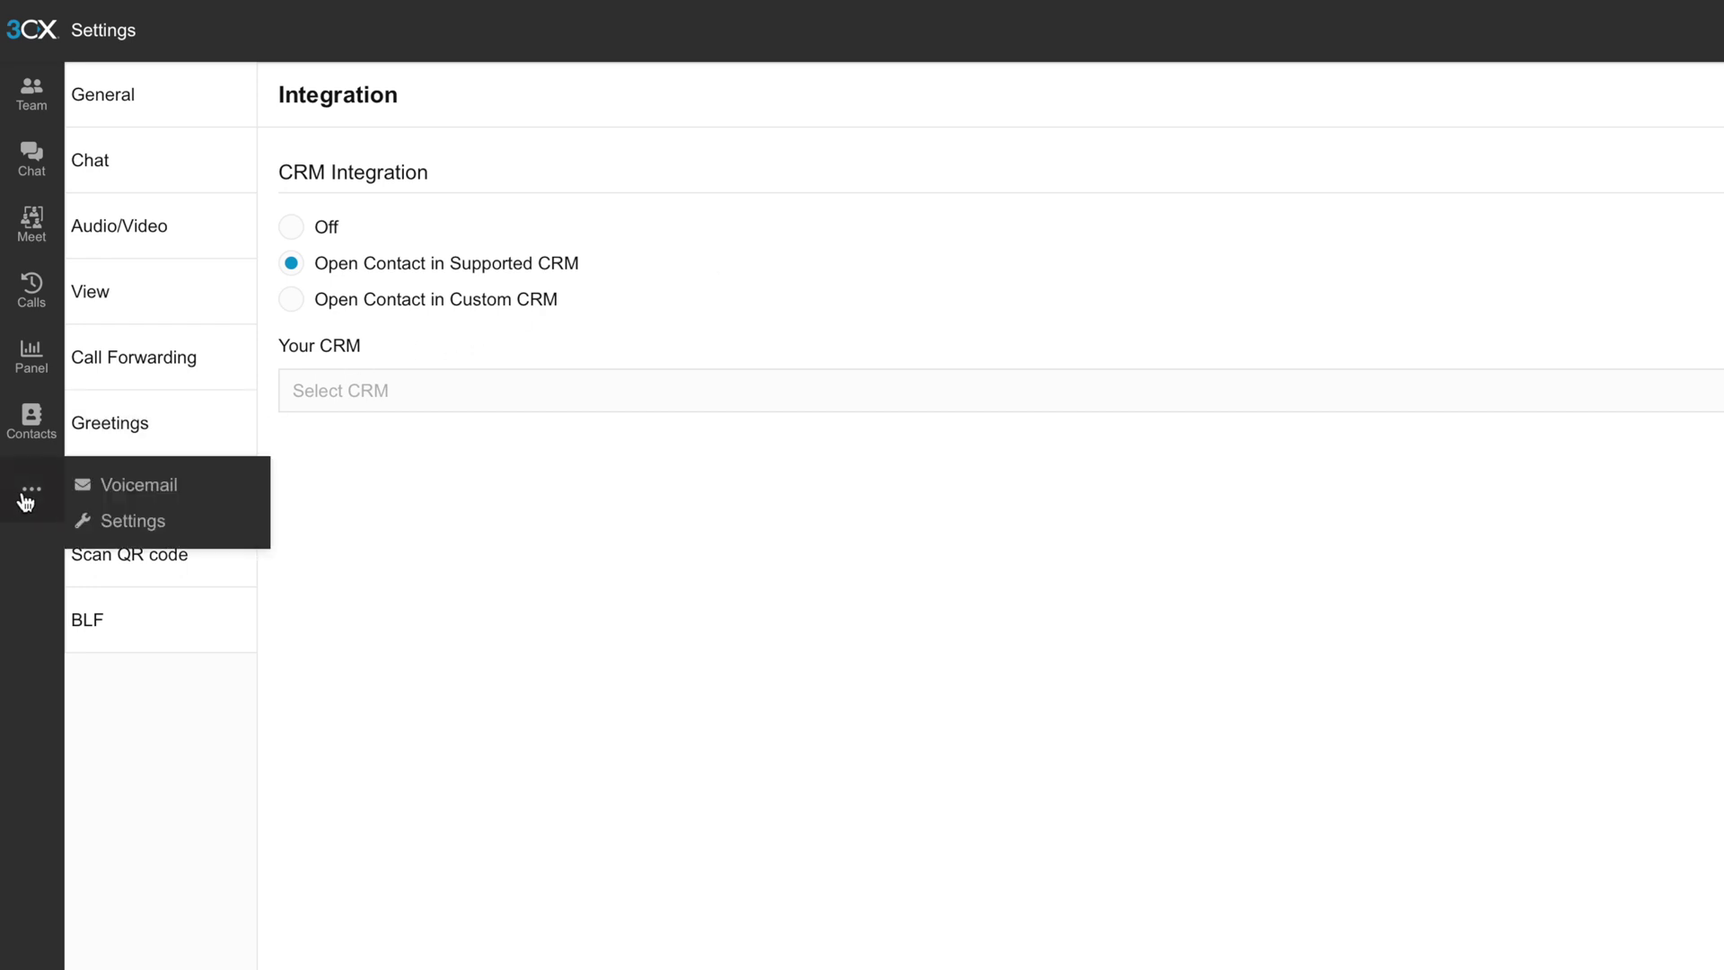
click(170, 537)
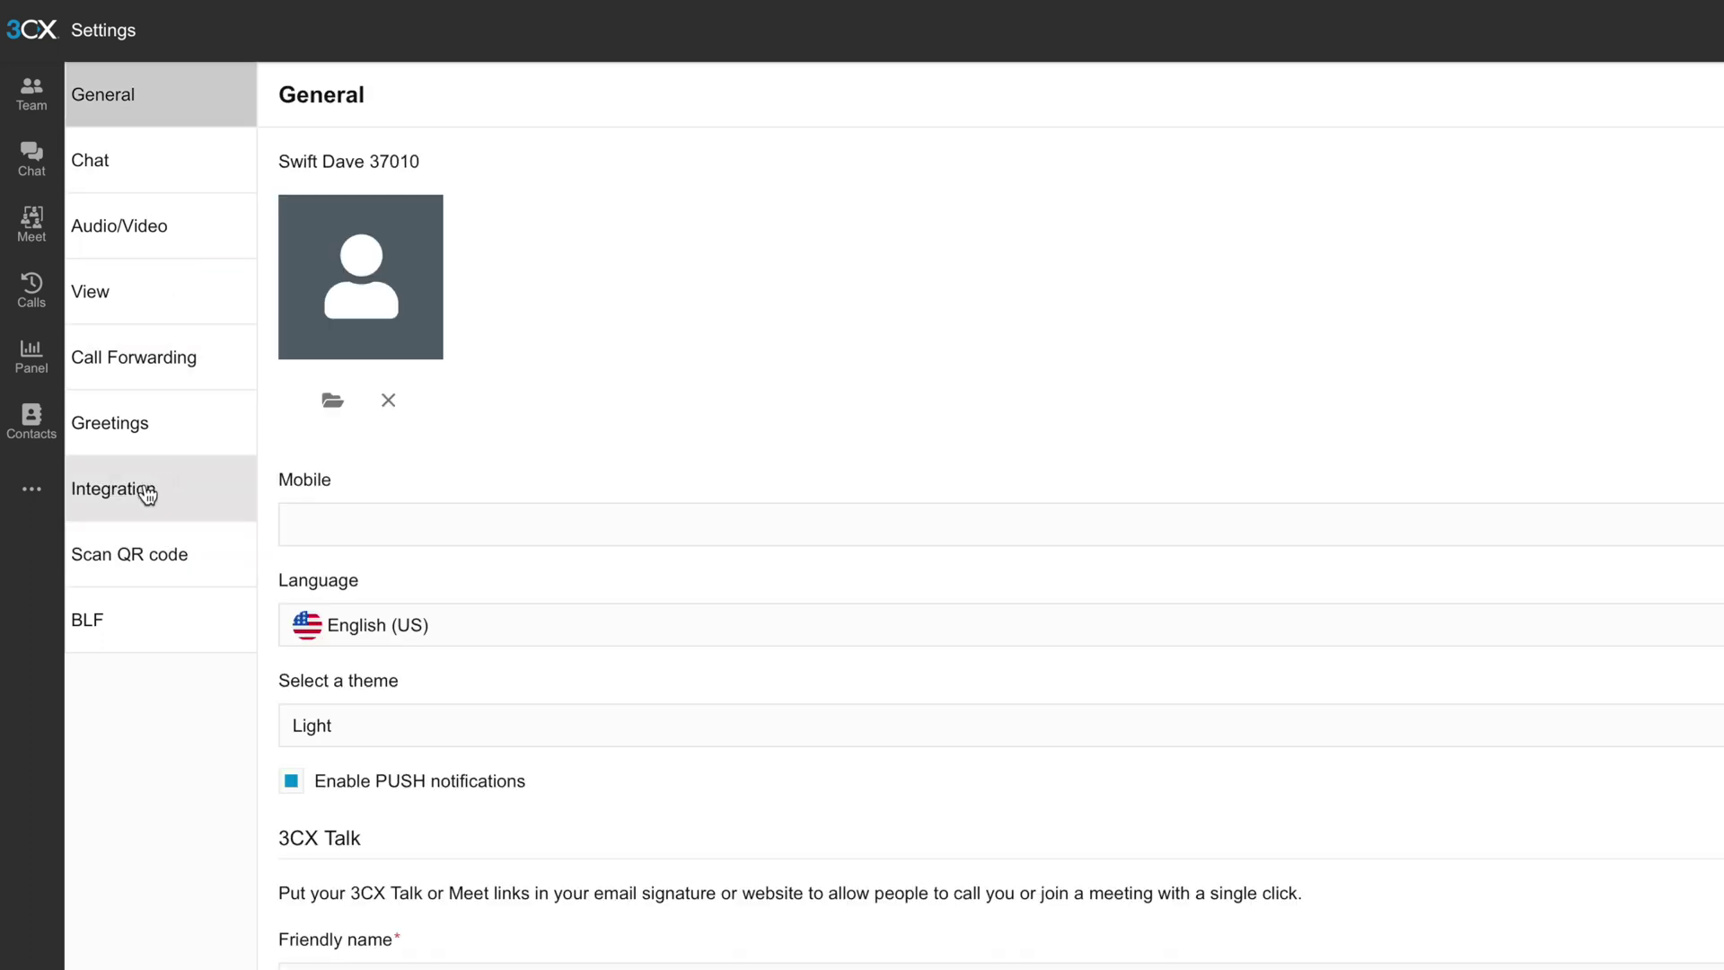
click(102, 501)
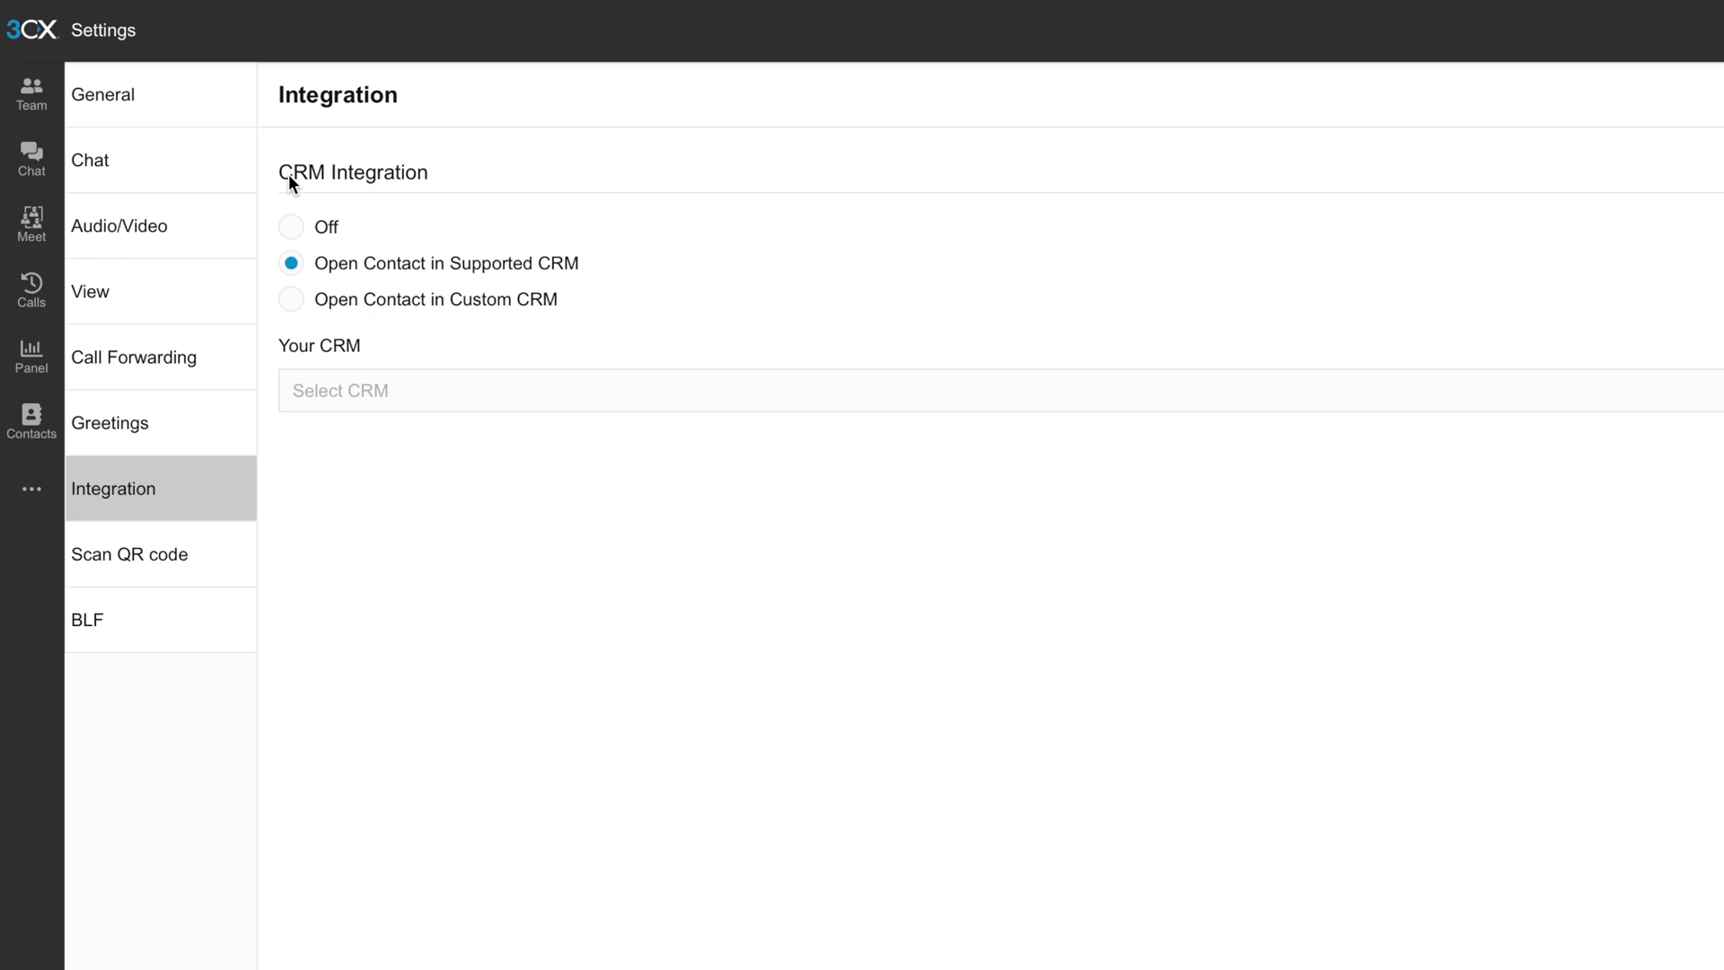
click(359, 390)
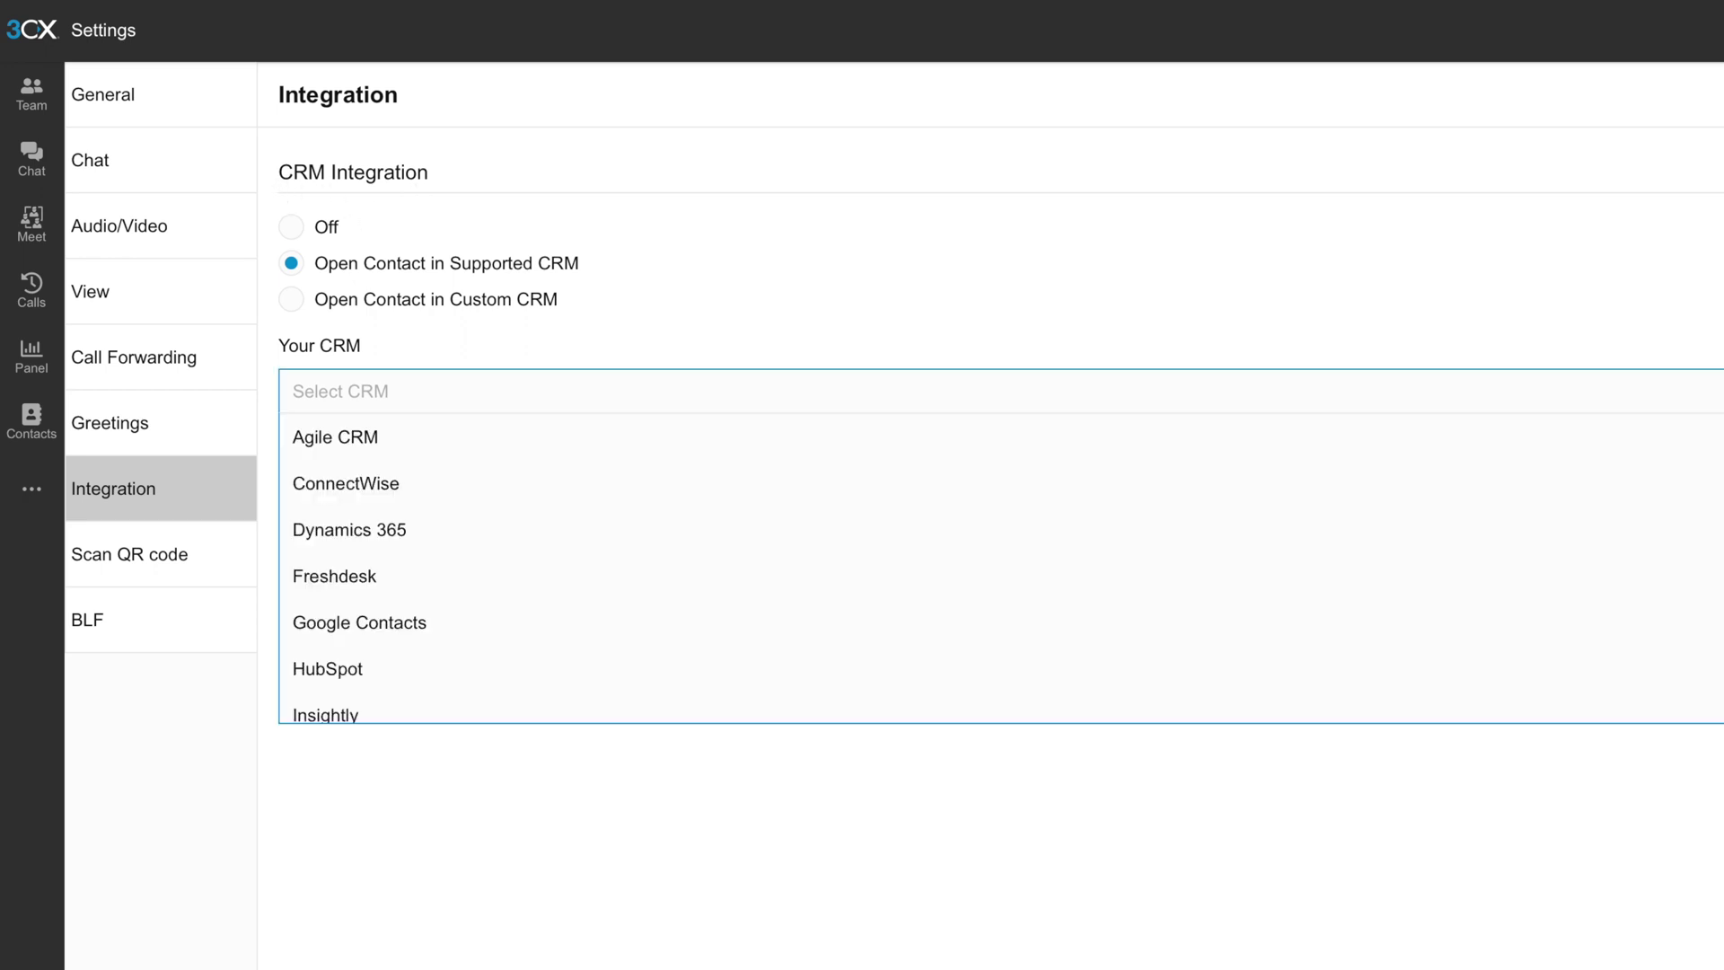
scroll(862, 660, down, 3)
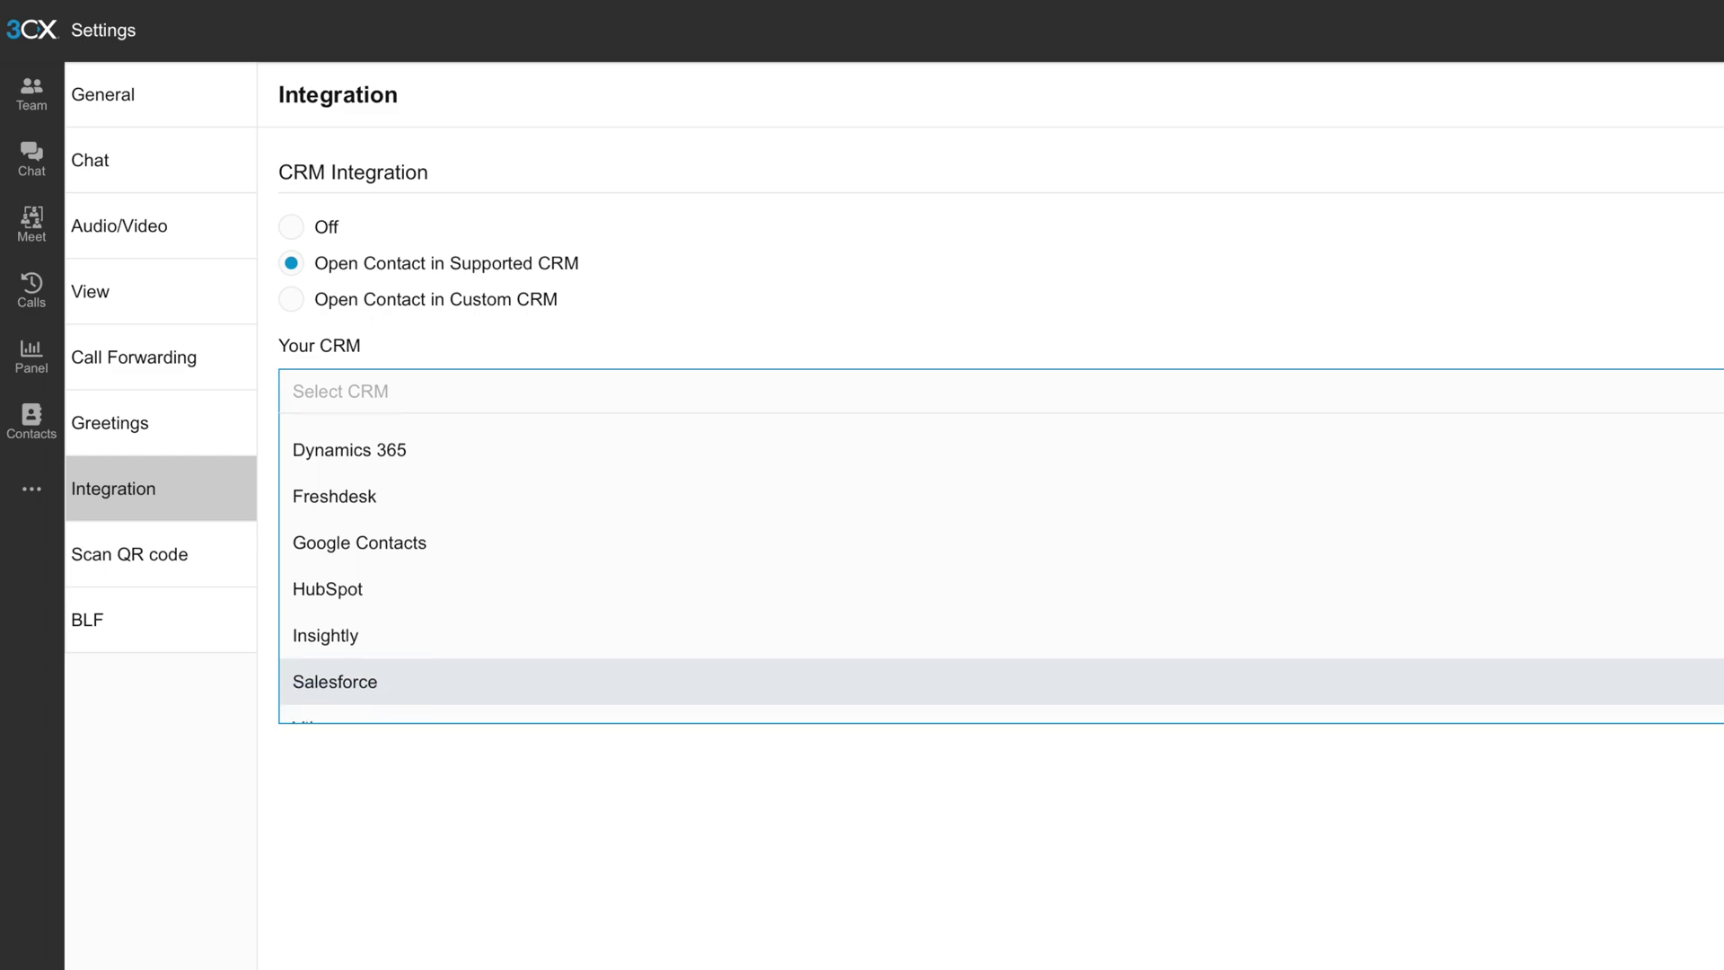
scroll(863, 628, down, 2)
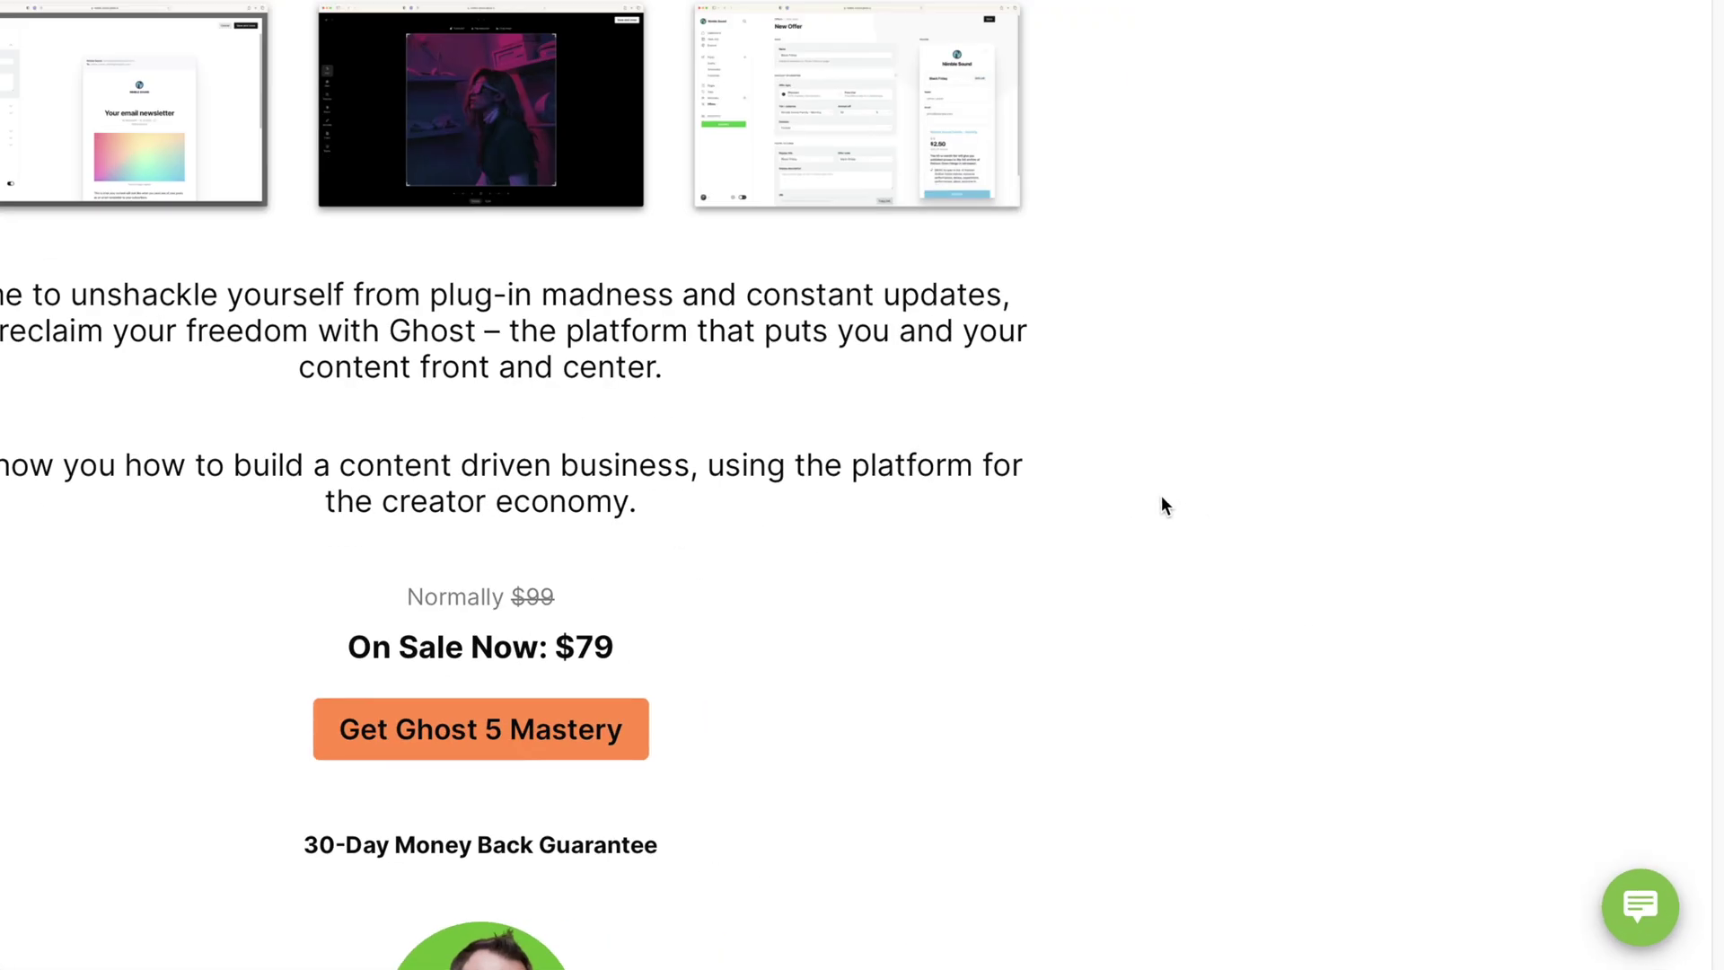
Open the sales page's green chat bubble to view the away notice and the 'What's up?' message.
scroll(1161, 503, down, 3)
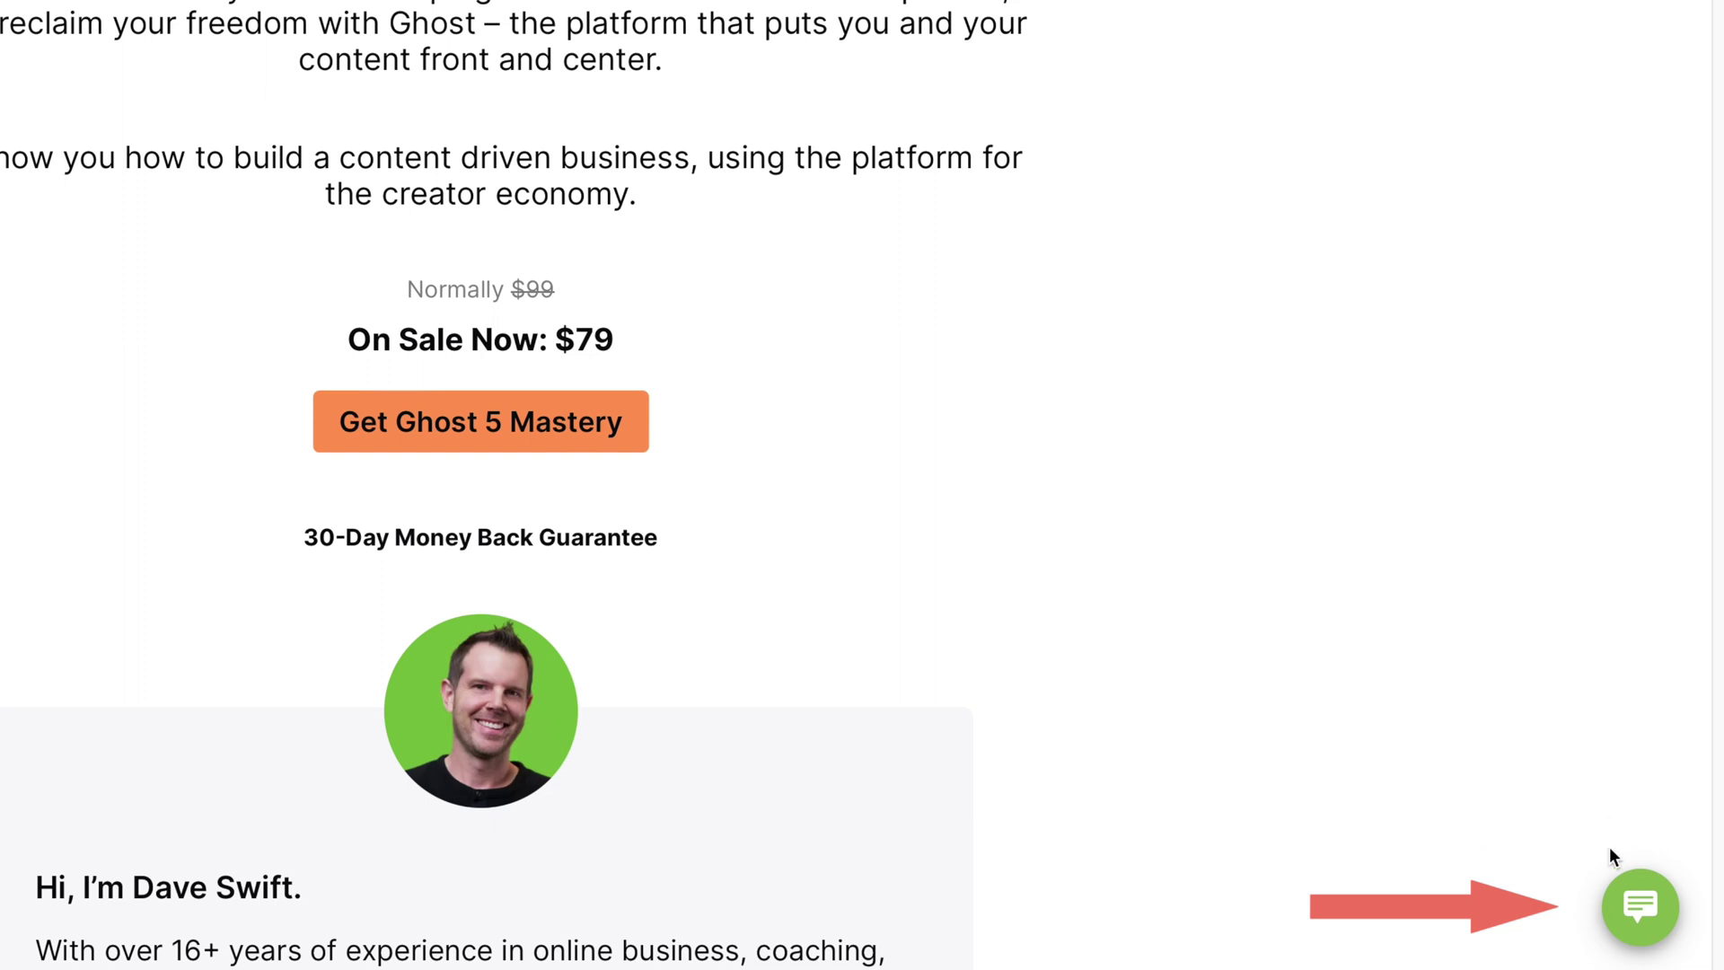
click(1612, 893)
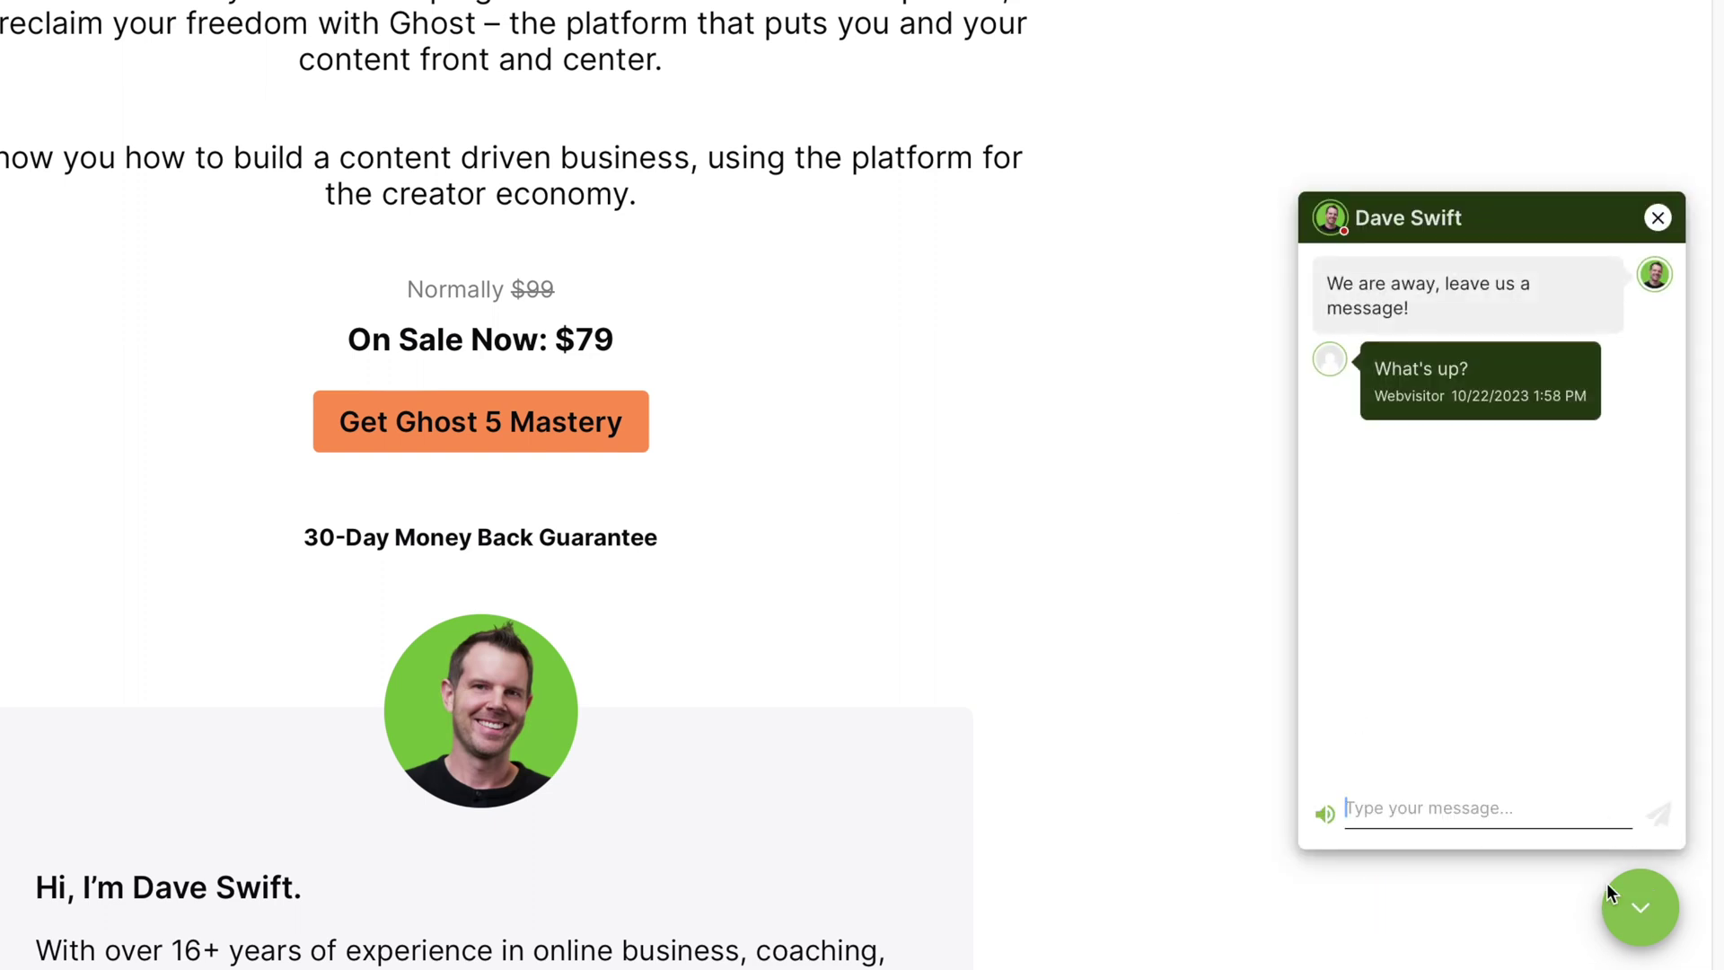
scroll(1600, 868, down, 2)
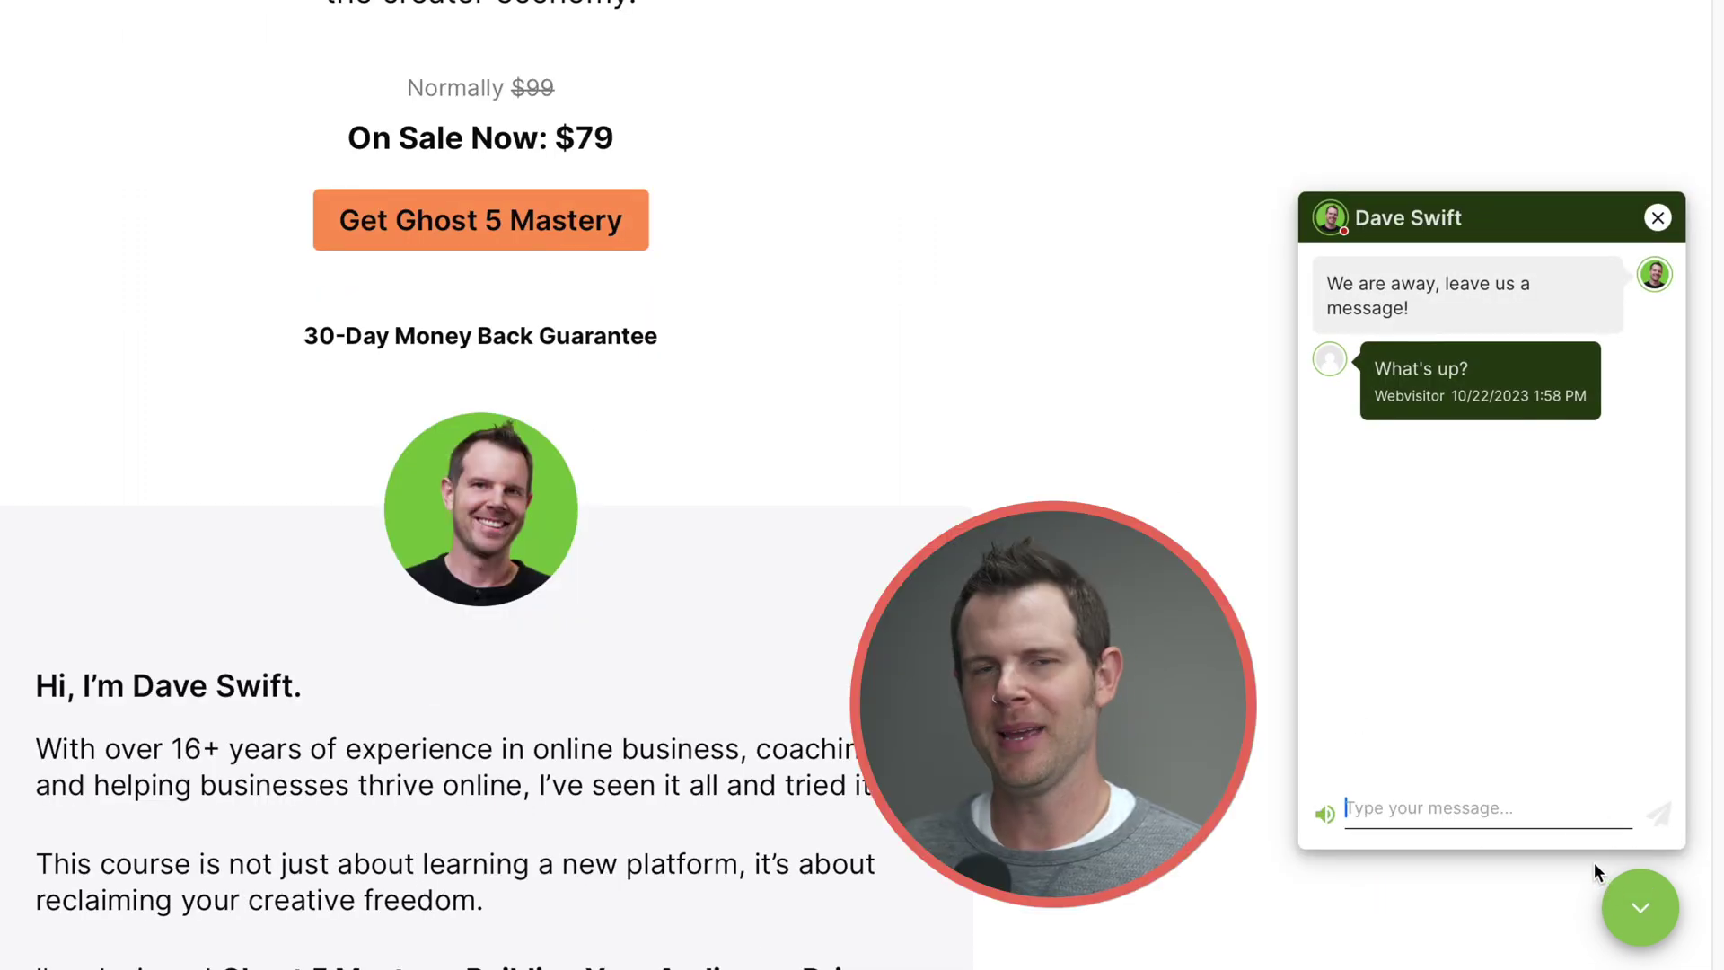